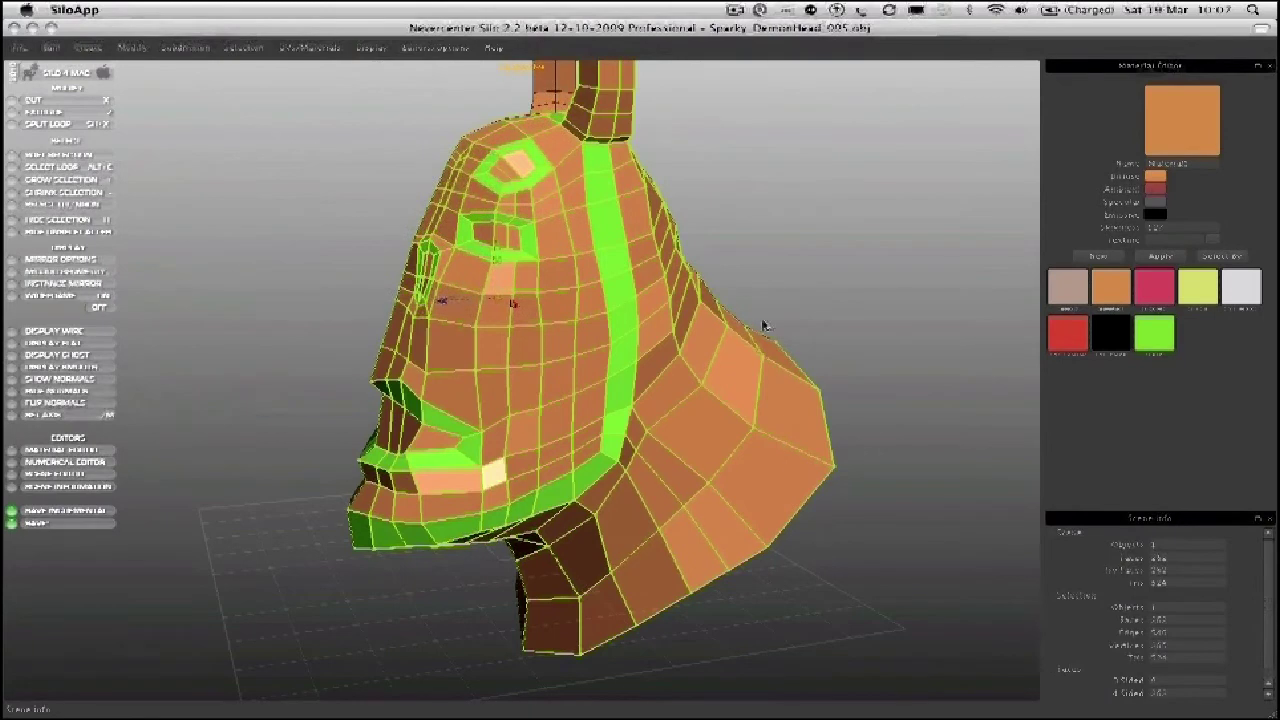
Step: Examine the demon head's side and jaw topology around the green face loops, switching between vertex, edge and face selection modes
click(640, 289)
scroll(557, 331, up, 4)
click(557, 331)
middle_drag(557, 331, 565, 344)
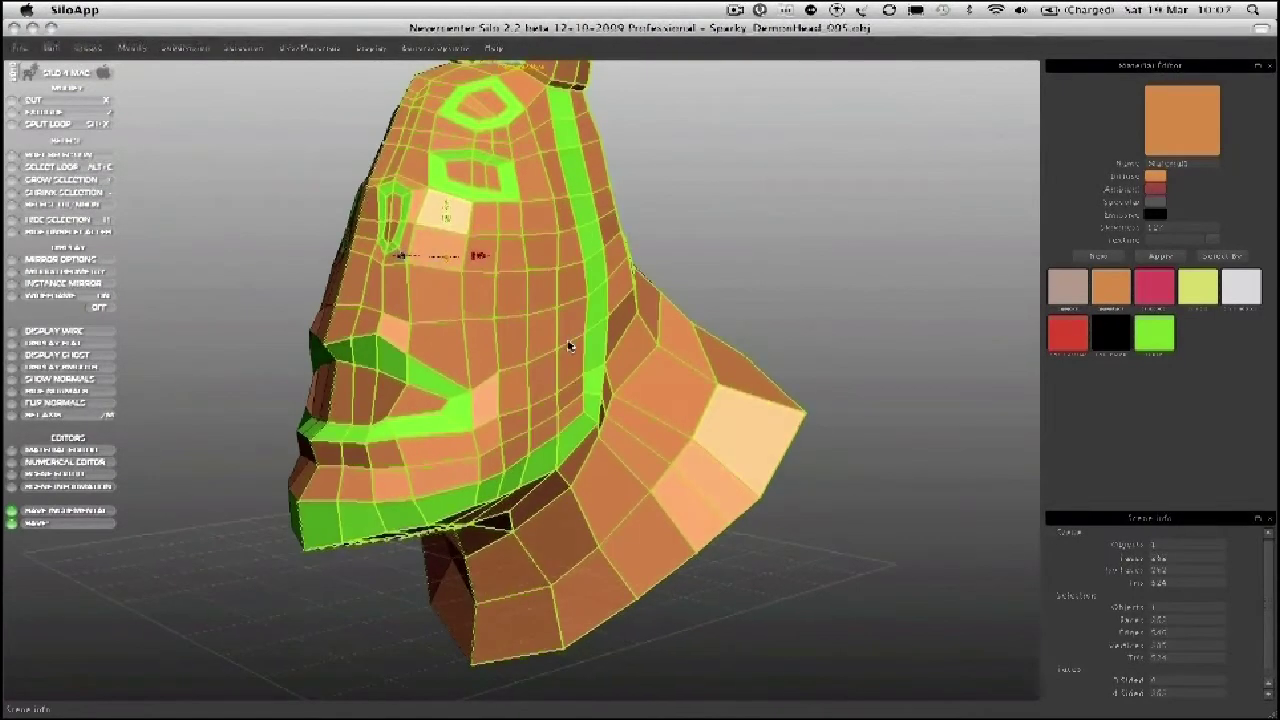
scroll(1160, 640, down, 1)
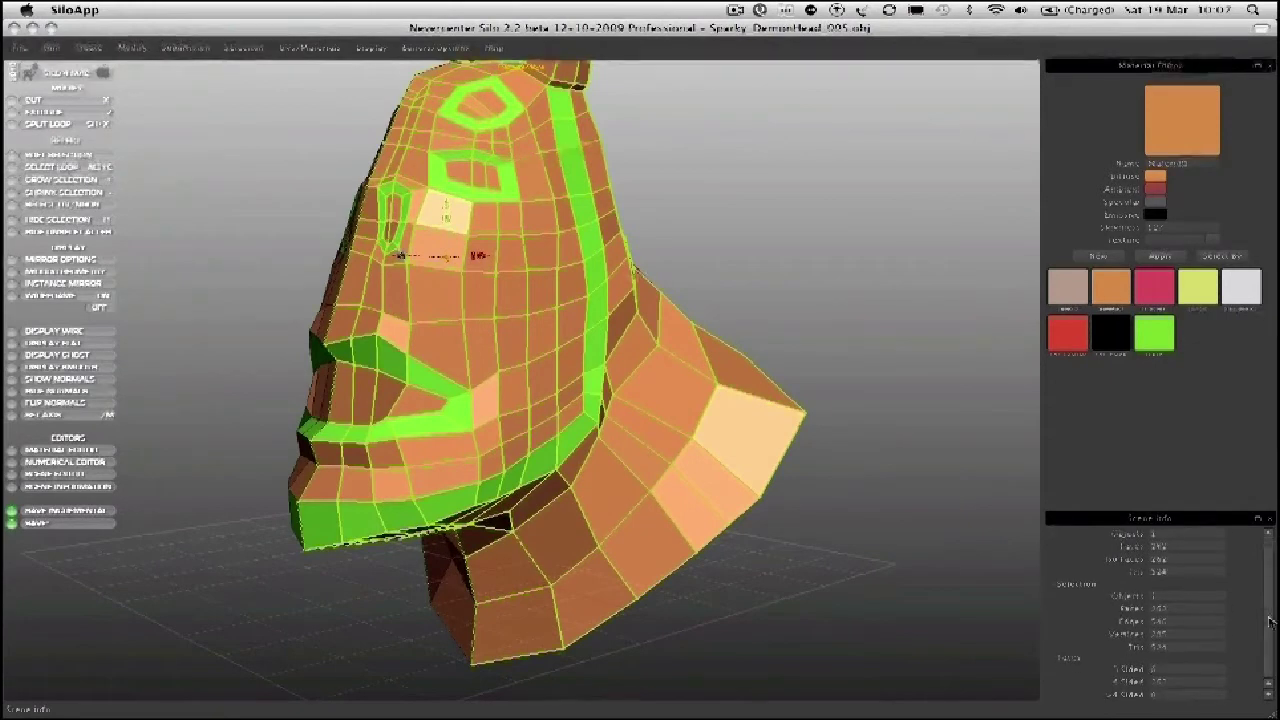
middle_drag(608, 433, 612, 436)
click(748, 268)
click(598, 332)
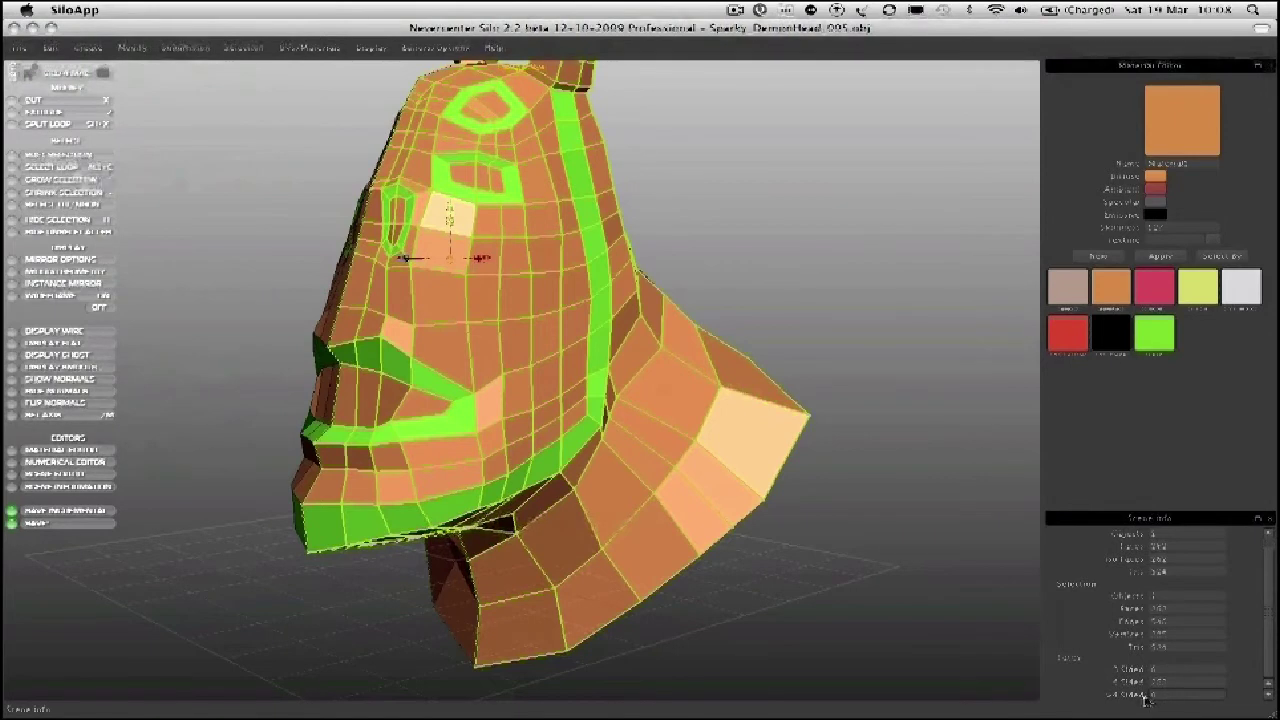
middle_drag(788, 283, 640, 323)
key(a)
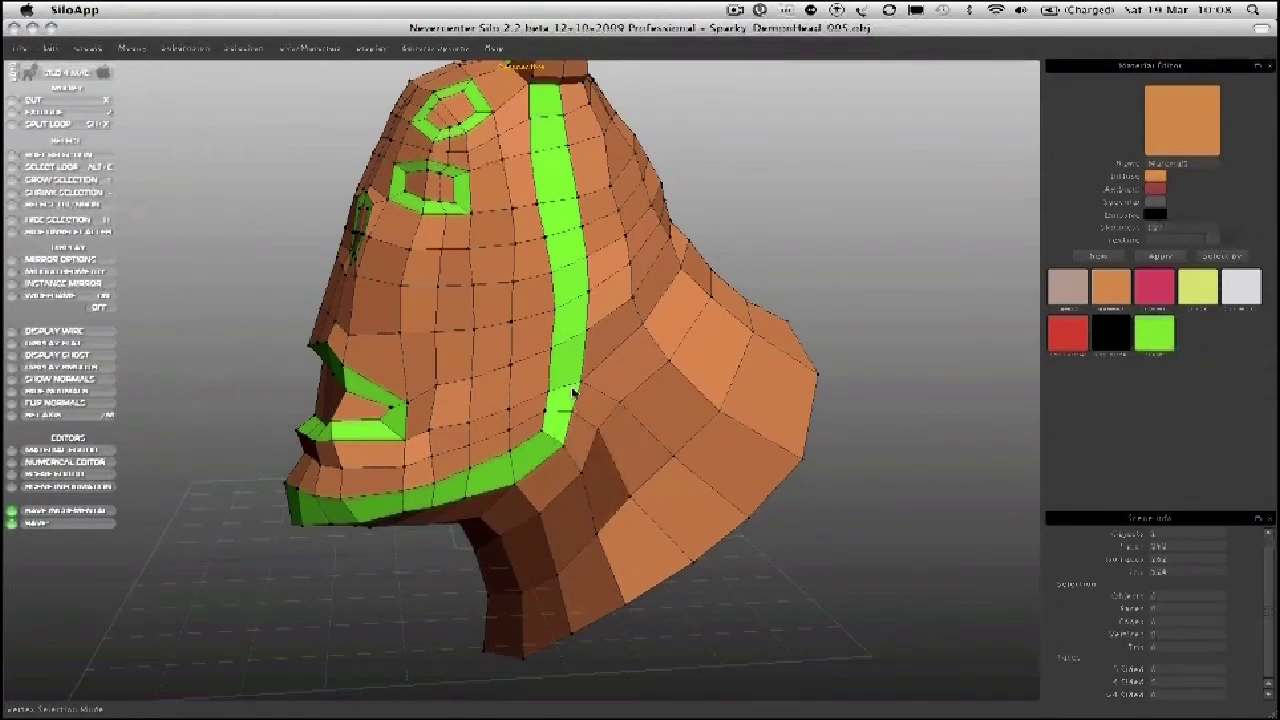
middle_drag(505, 414, 471, 419)
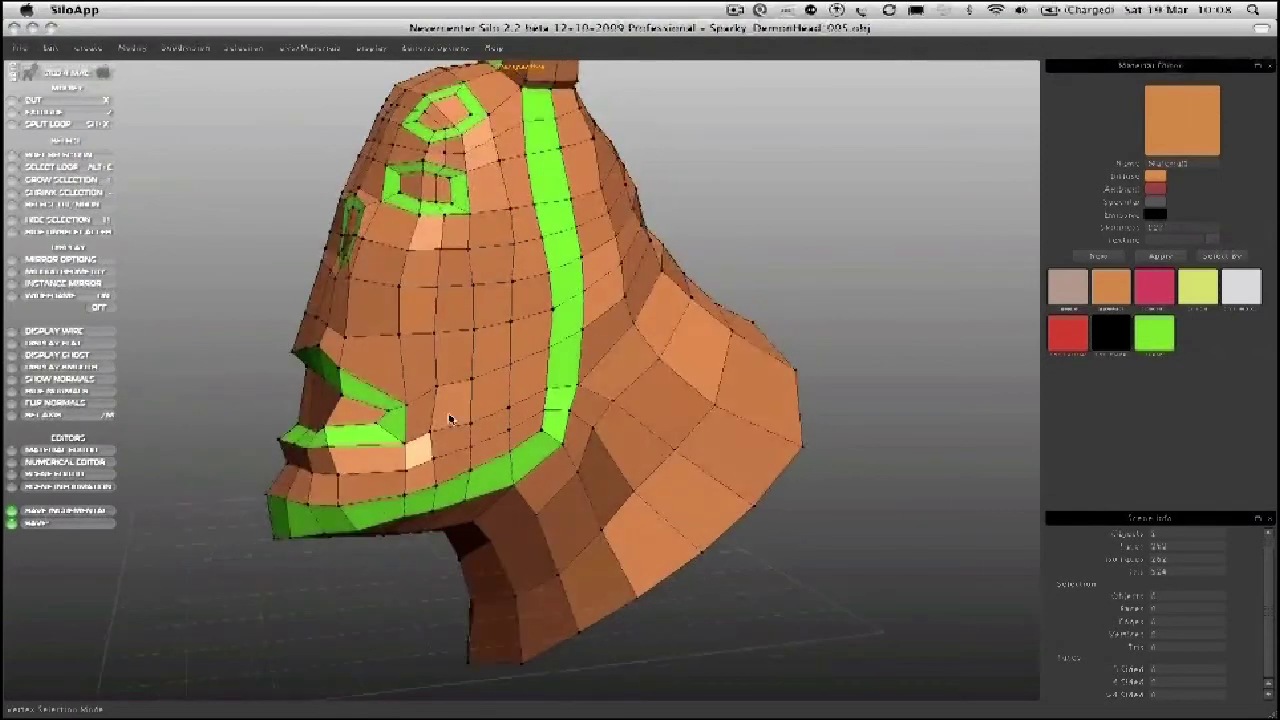
middle_drag(343, 437, 756, 330)
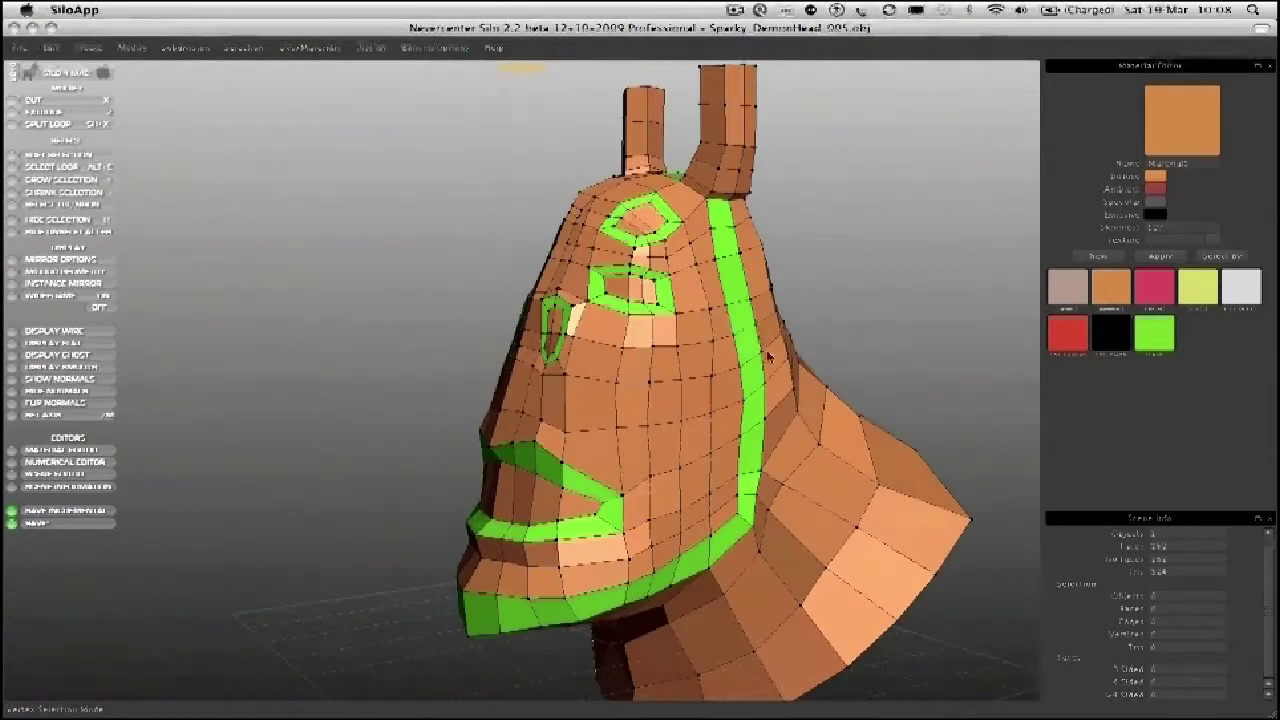
middle_drag(553, 297, 474, 398)
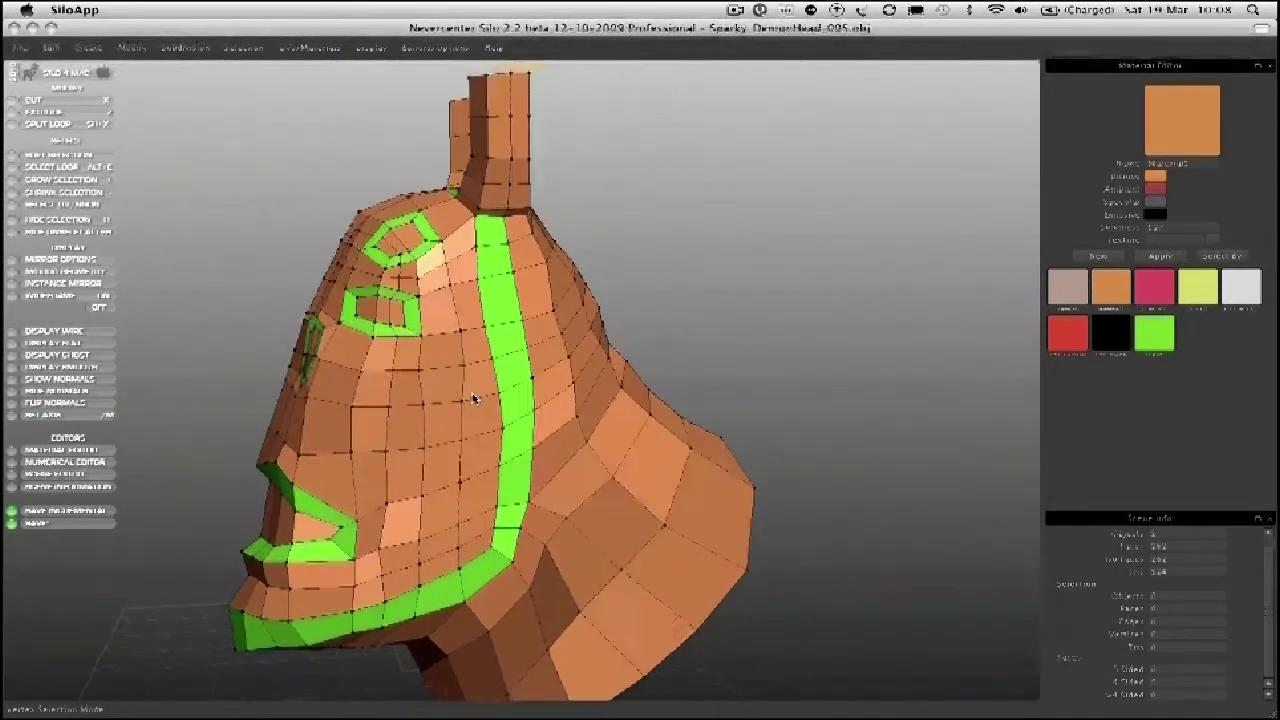
scroll(474, 398, up, 3)
key(s)
key(d)
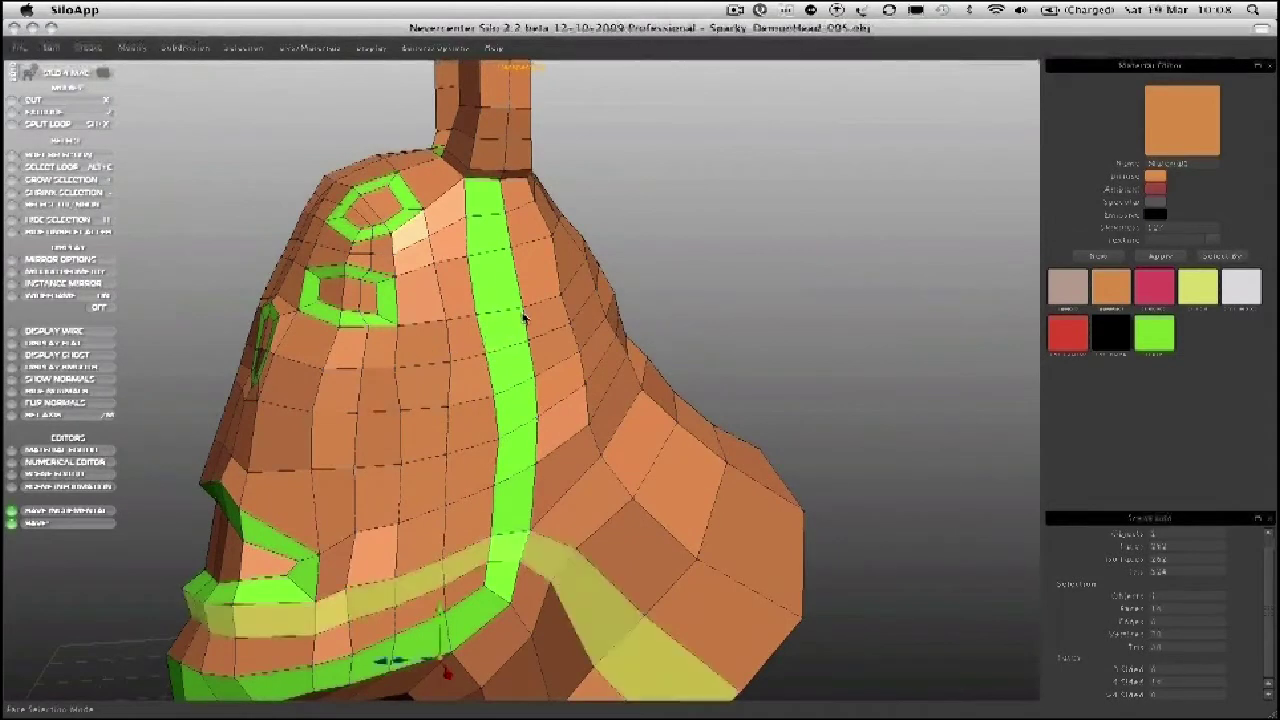
Step: Reposition vertices along the vertical green loop on the side of the head to make room for an ear base
middle_drag(514, 323, 529, 337)
key(1)
drag(519, 352, 591, 437)
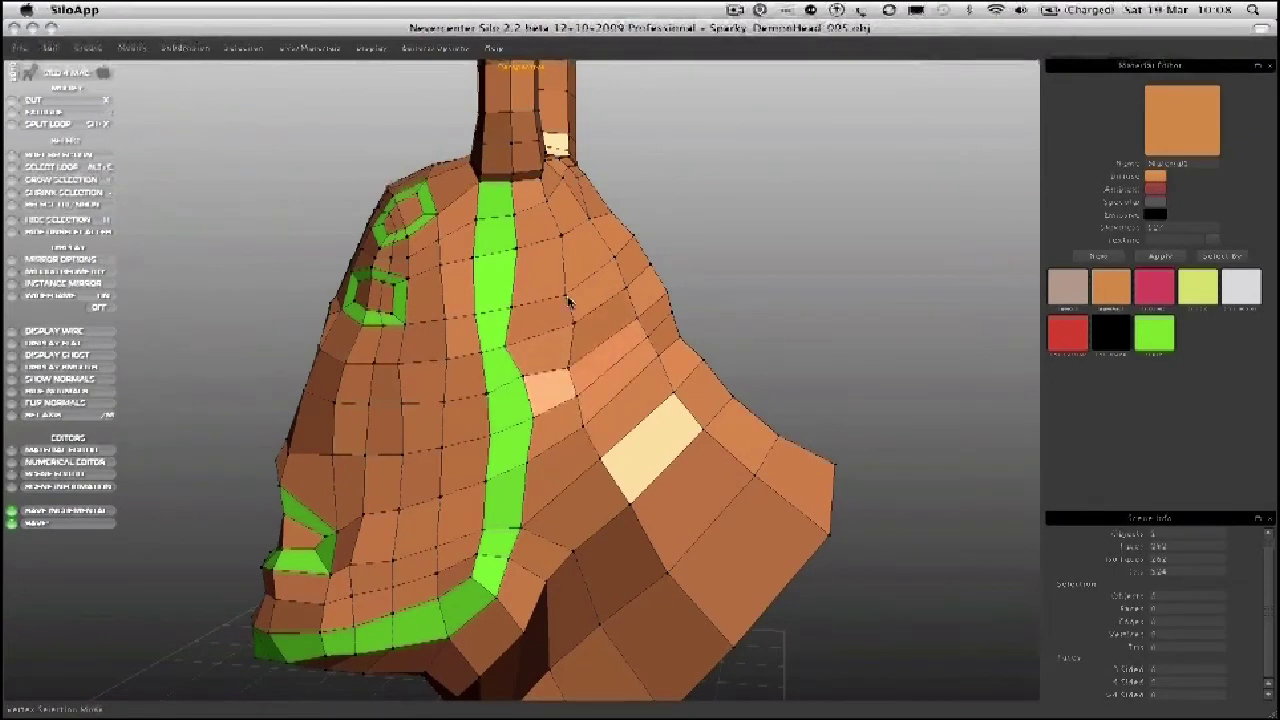
drag(486, 323, 491, 319)
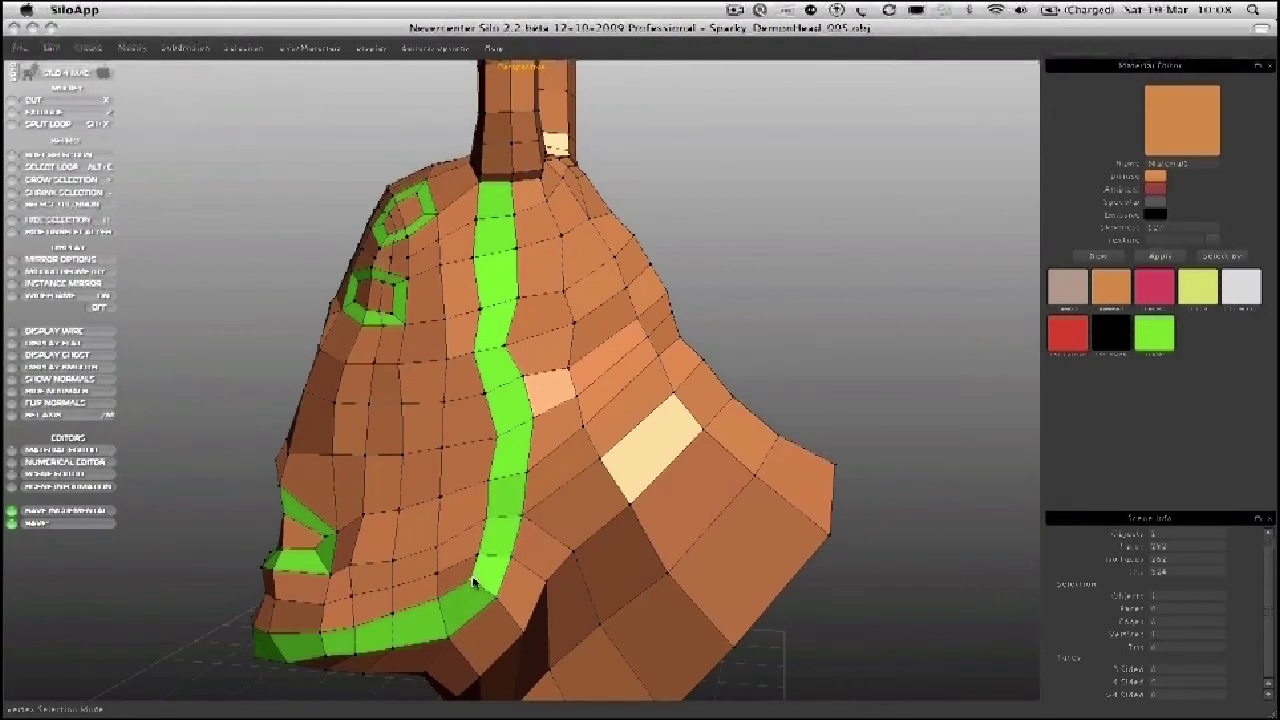
Step: Select the faces just behind the vertical green loop, extrude them out from the head, and move and rotate them as an ear base
middle_drag(468, 598, 531, 436)
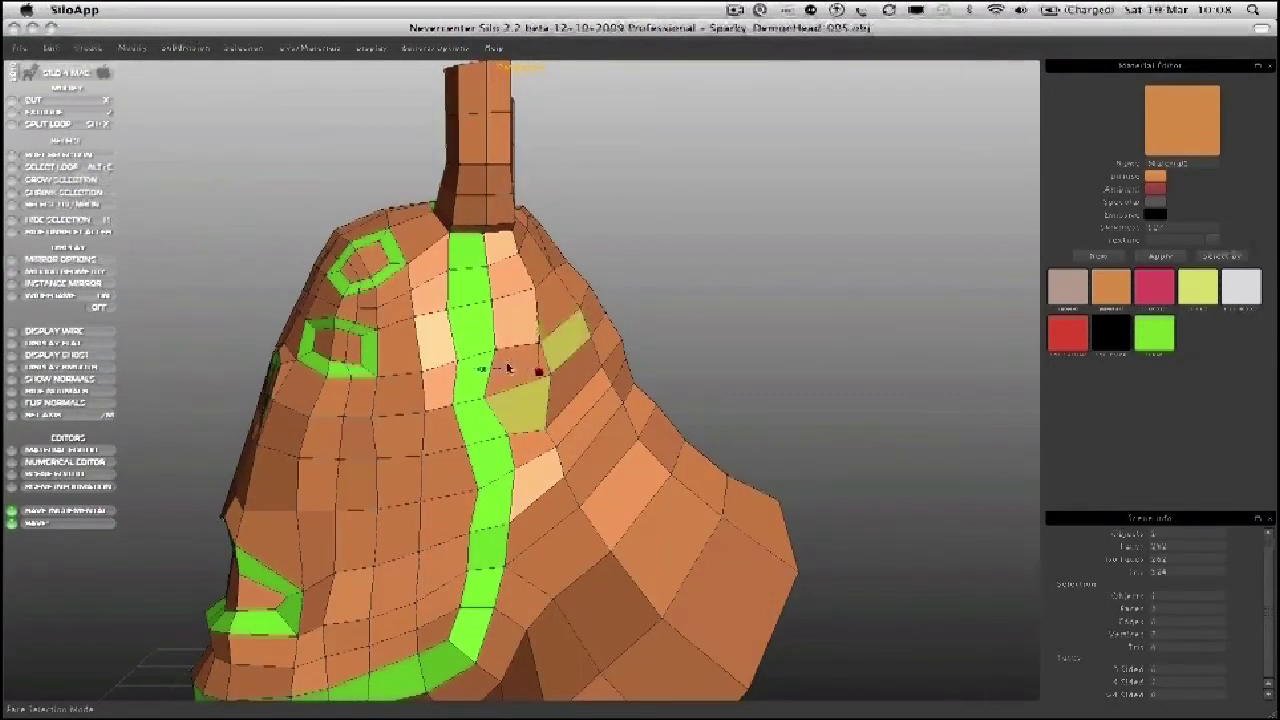
click(520, 385)
middle_drag(430, 400, 577, 390)
key(e)
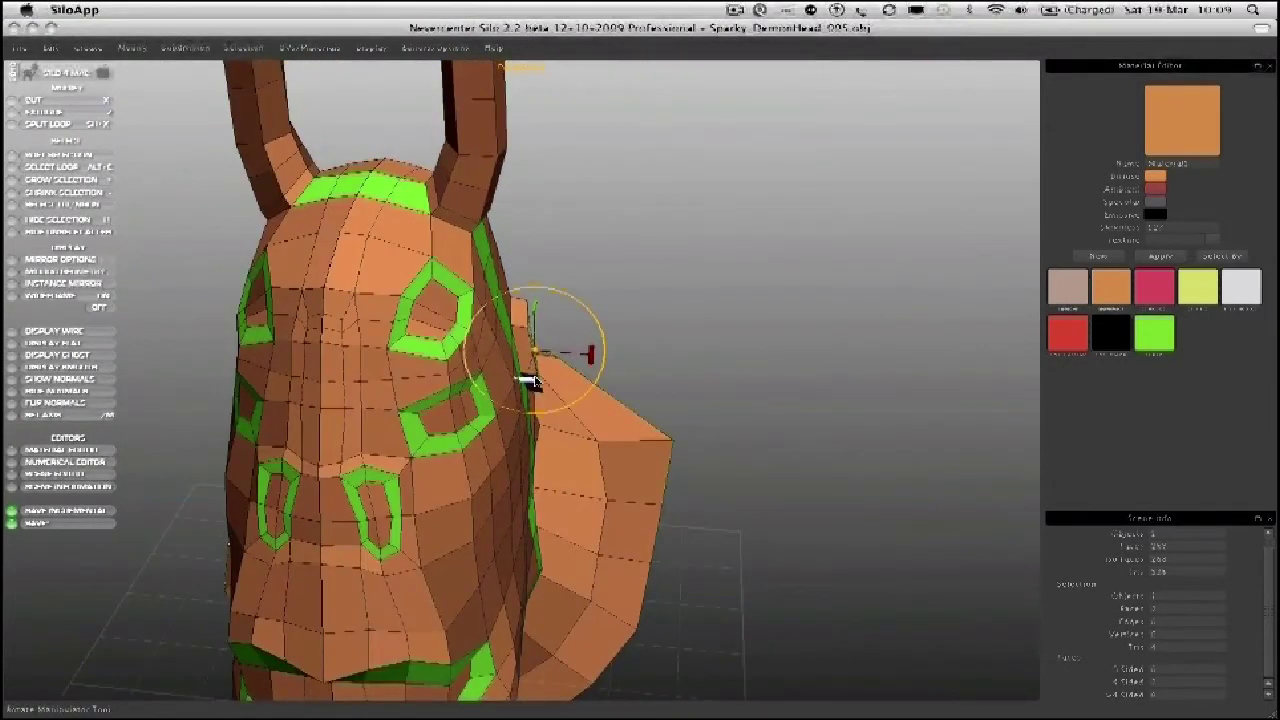
key(w)
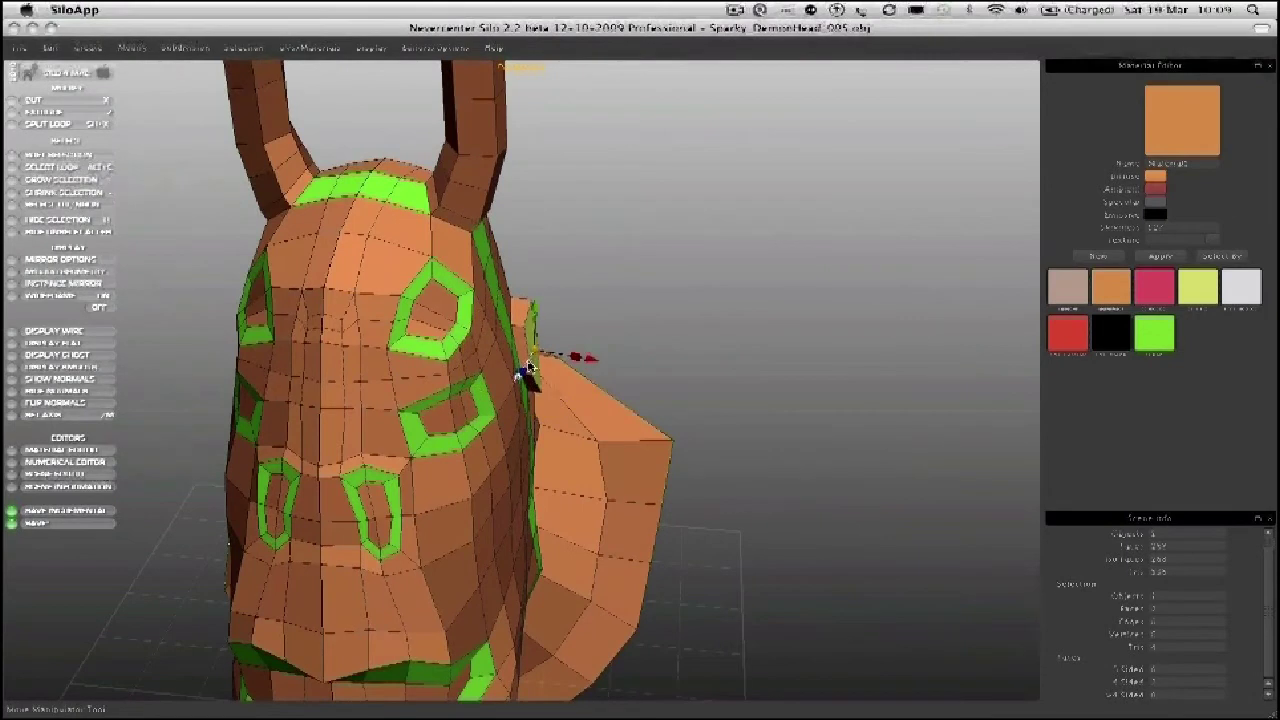
middle_drag(529, 365, 531, 350)
key(e)
mouse_move(590, 348)
mouse_down()
mouse_move(580, 357)
mouse_move(592, 361)
mouse_up()
key(w)
Step: Extrude the ear base a second time, then angle the new faces and adjust their vertices to widen the ear opening
key(z)
middle_drag(593, 362, 494, 401)
key(e)
key(w)
key(a)
drag(494, 404, 560, 383)
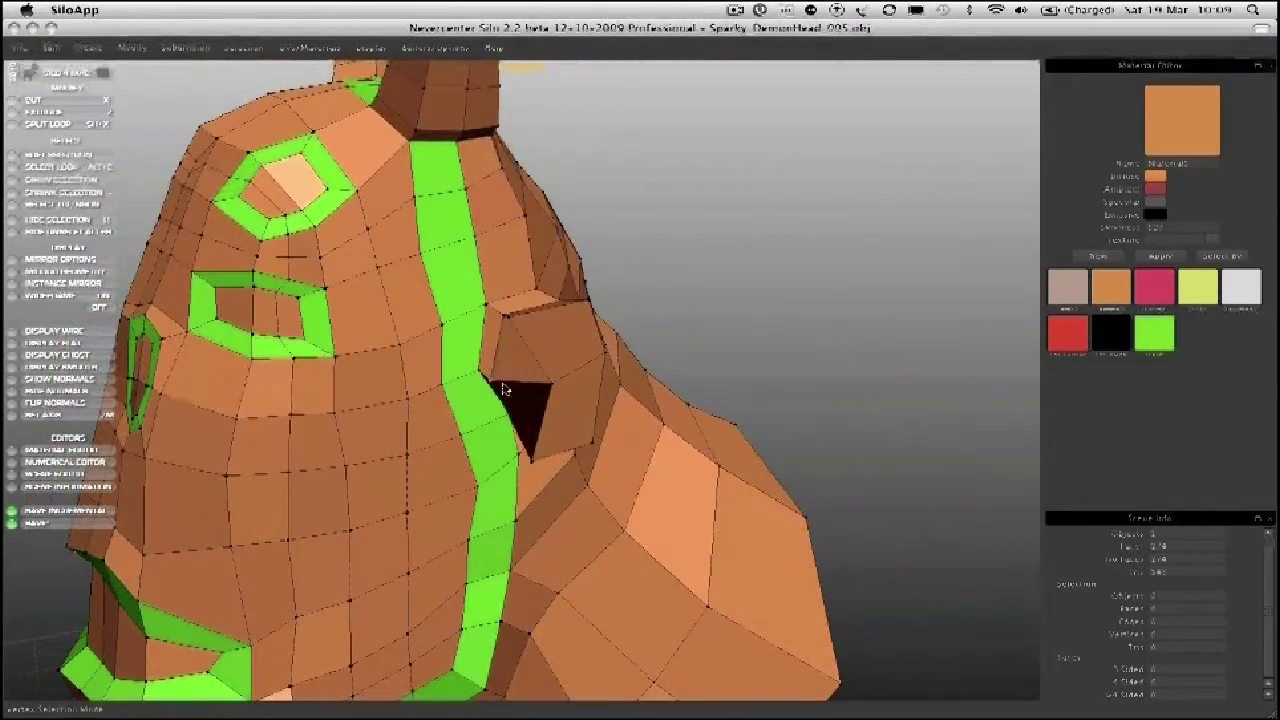
middle_drag(500, 389, 520, 378)
middle_drag(541, 328, 551, 338)
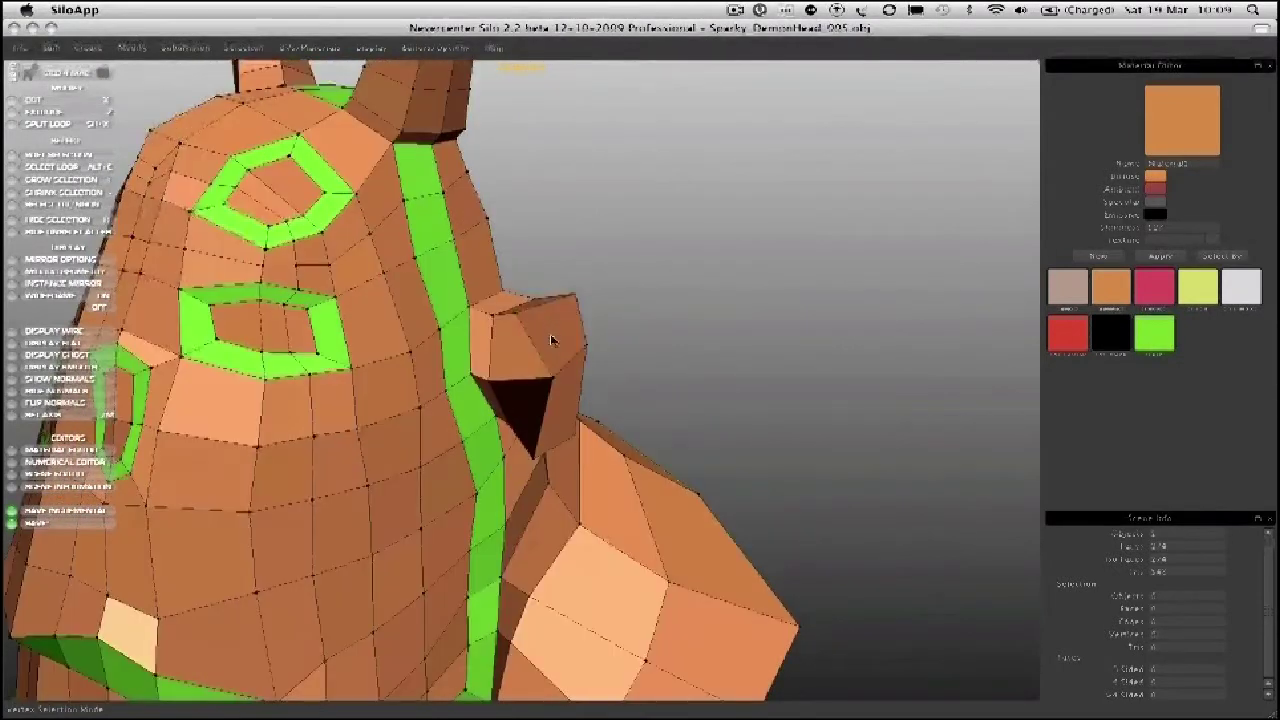
Step: Extrude the ear faces outward from the base, rotating and moving them into a downward-sloping ear
middle_drag(560, 410, 562, 397)
key(z)
drag(563, 383, 641, 412)
key(e)
middle_drag(690, 408, 605, 418)
key(w)
drag(619, 408, 642, 448)
Step: Extrude the ear's end faces further outward and down, scaling them into a narrow tip
middle_drag(685, 456, 548, 411)
scroll(520, 477, down, 2)
key(z)
key(w)
drag(570, 413, 614, 438)
middle_drag(584, 436, 617, 418)
shift+drag(612, 420, 652, 447)
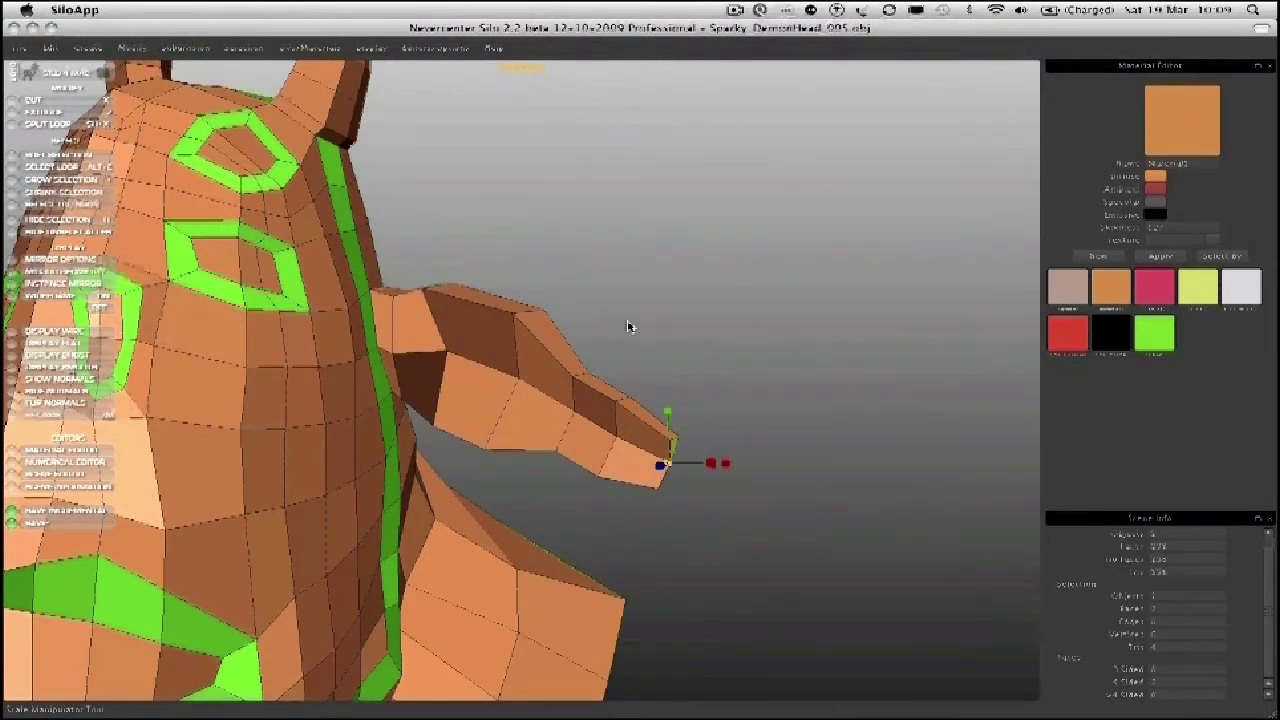
middle_drag(604, 319, 588, 314)
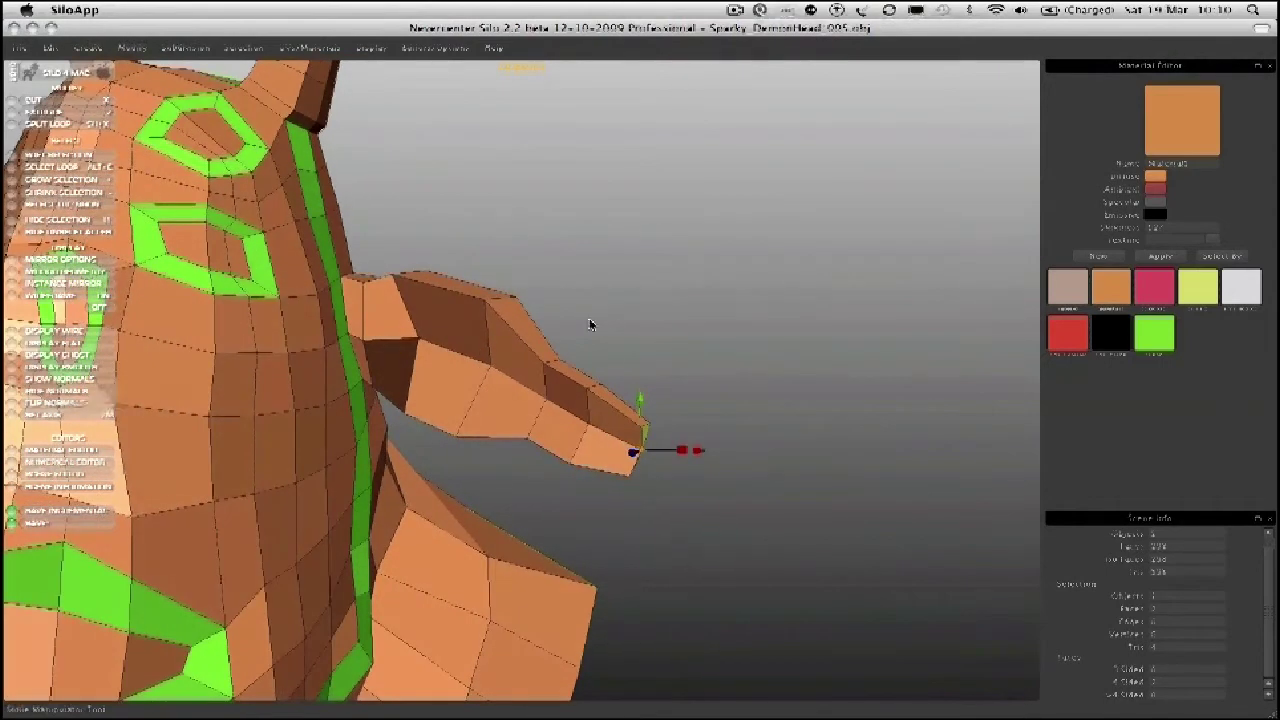
drag(608, 360, 654, 382)
click(661, 347)
Step: Move vertices along the ear's upper back edge outward to give the ear a fuller, rounded outline
middle_drag(661, 347, 371, 358)
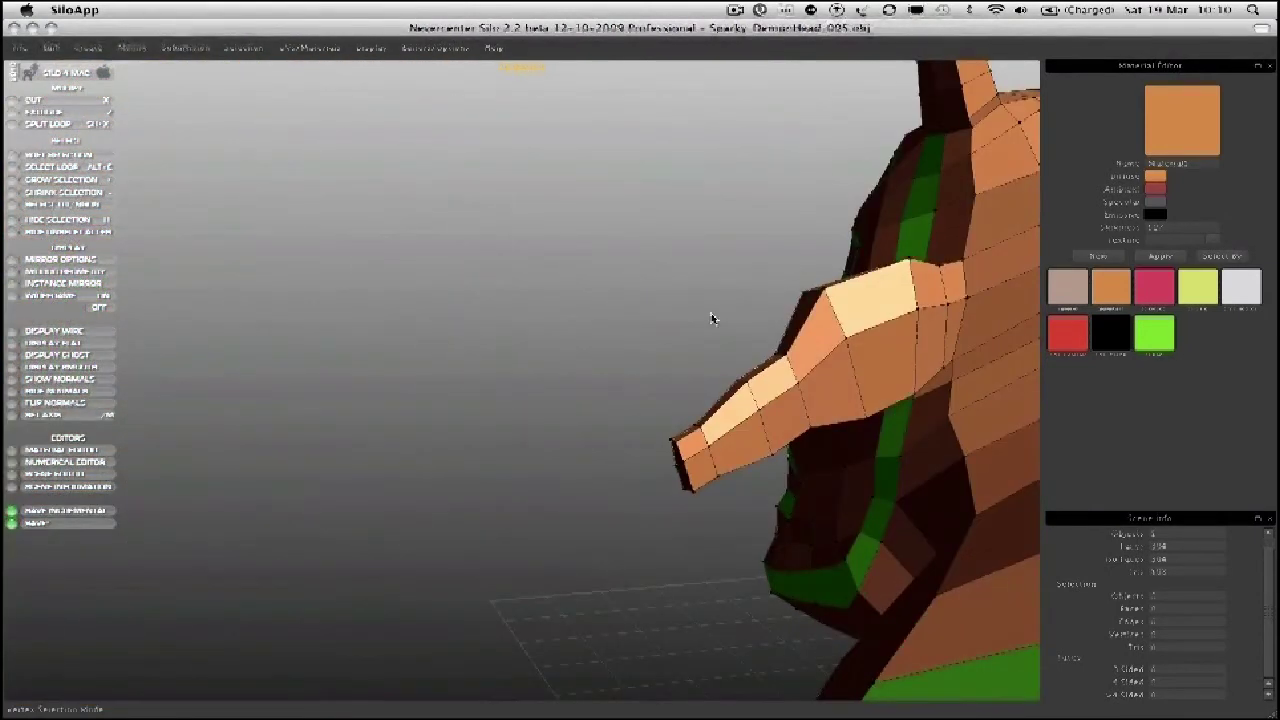
drag(800, 290, 791, 277)
drag(776, 352, 760, 320)
middle_drag(700, 375, 697, 432)
click(768, 430)
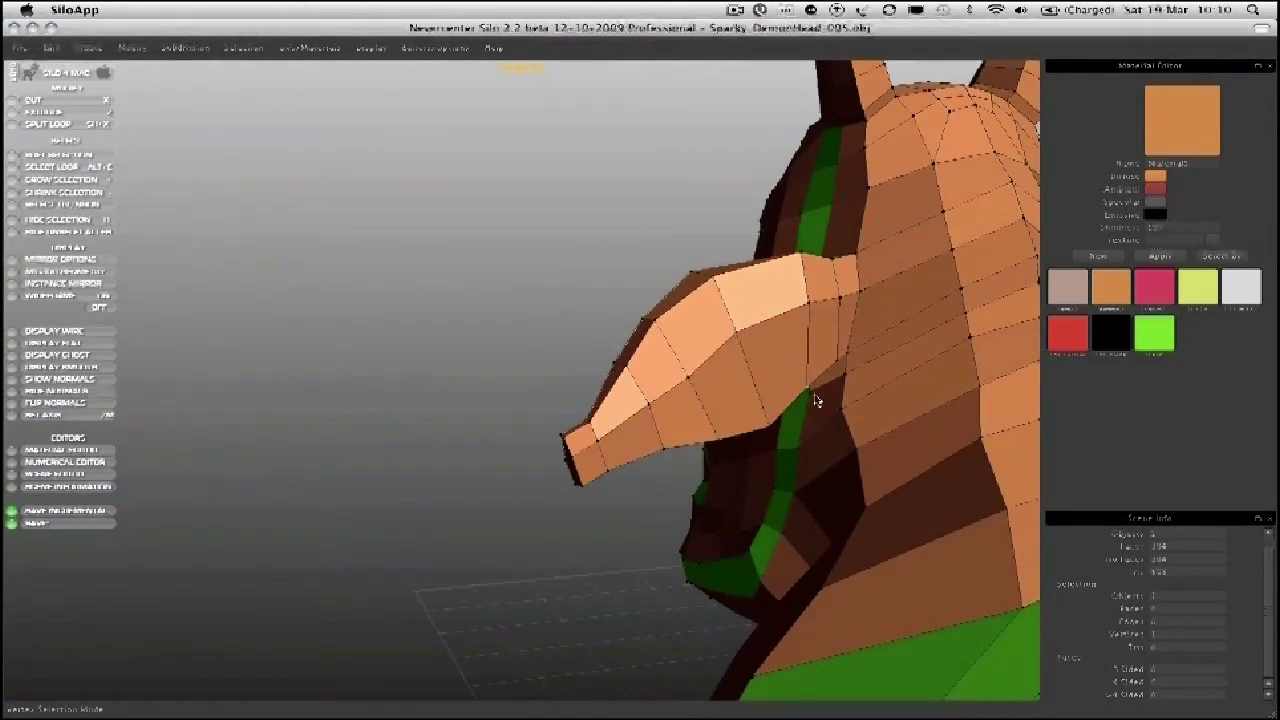
middle_drag(829, 374, 669, 366)
key(d)
click(730, 317)
shift+click(715, 357)
key(alt+e)
click(816, 245)
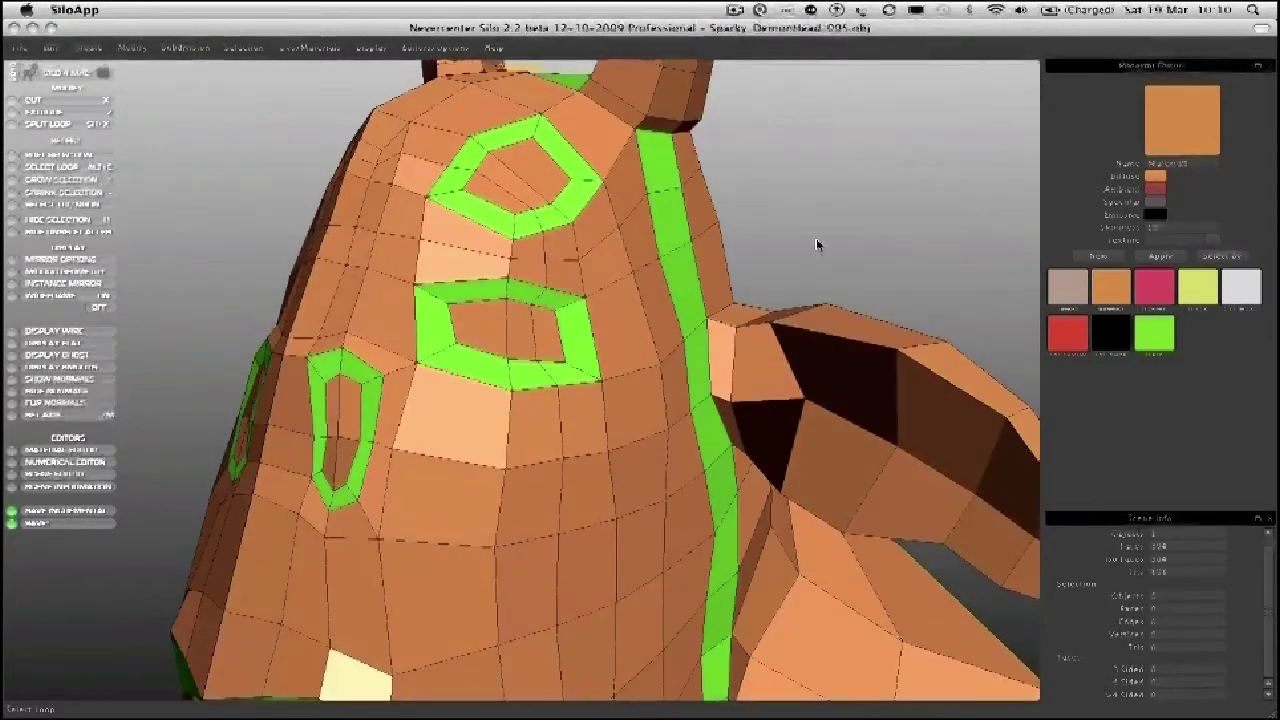
Step: Select the loop of faces around the ear's base and apply the green material to it
middle_drag(735, 328, 750, 382)
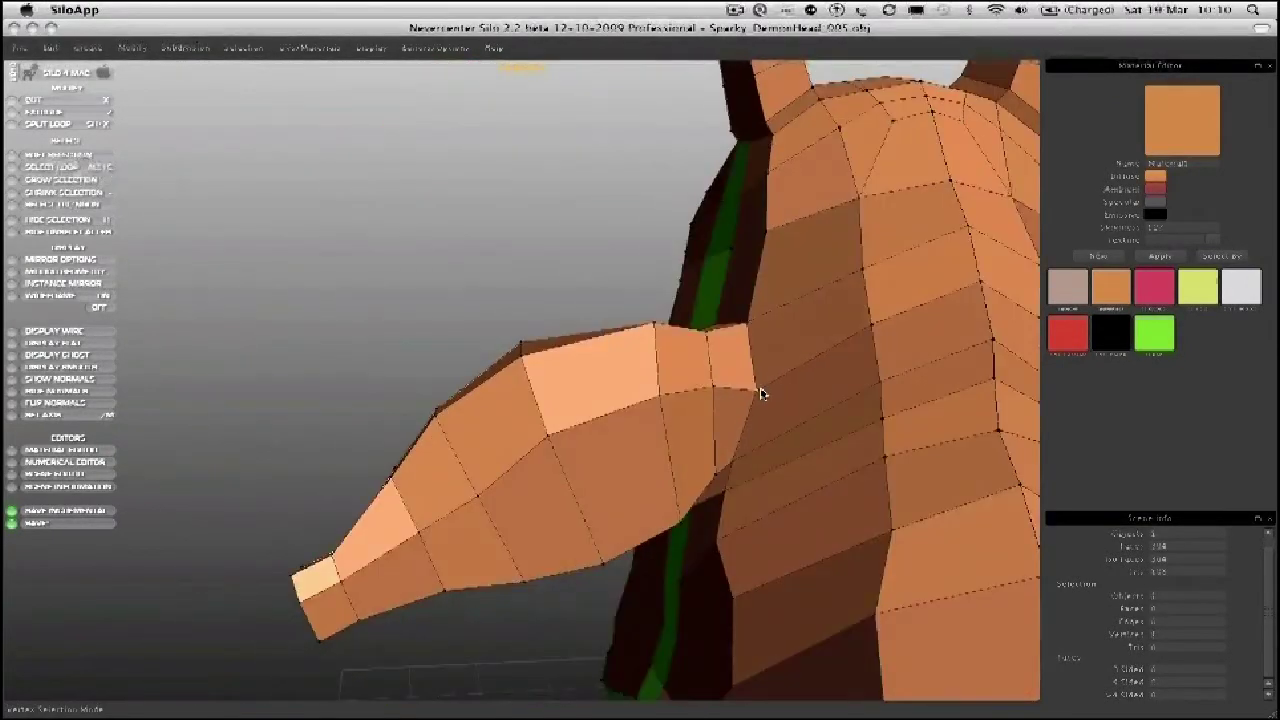
middle_drag(686, 466, 729, 438)
key(d)
click(729, 439)
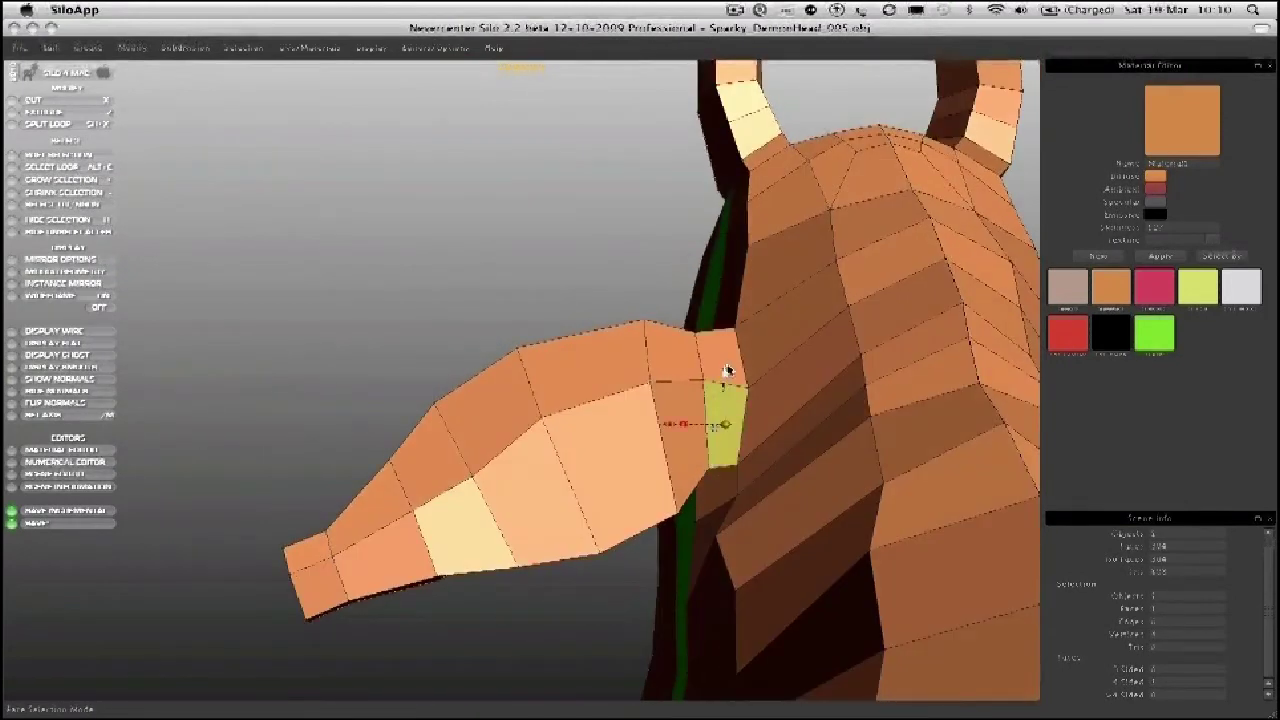
shift+click(716, 357)
key(alt+e)
middle_drag(586, 340, 857, 366)
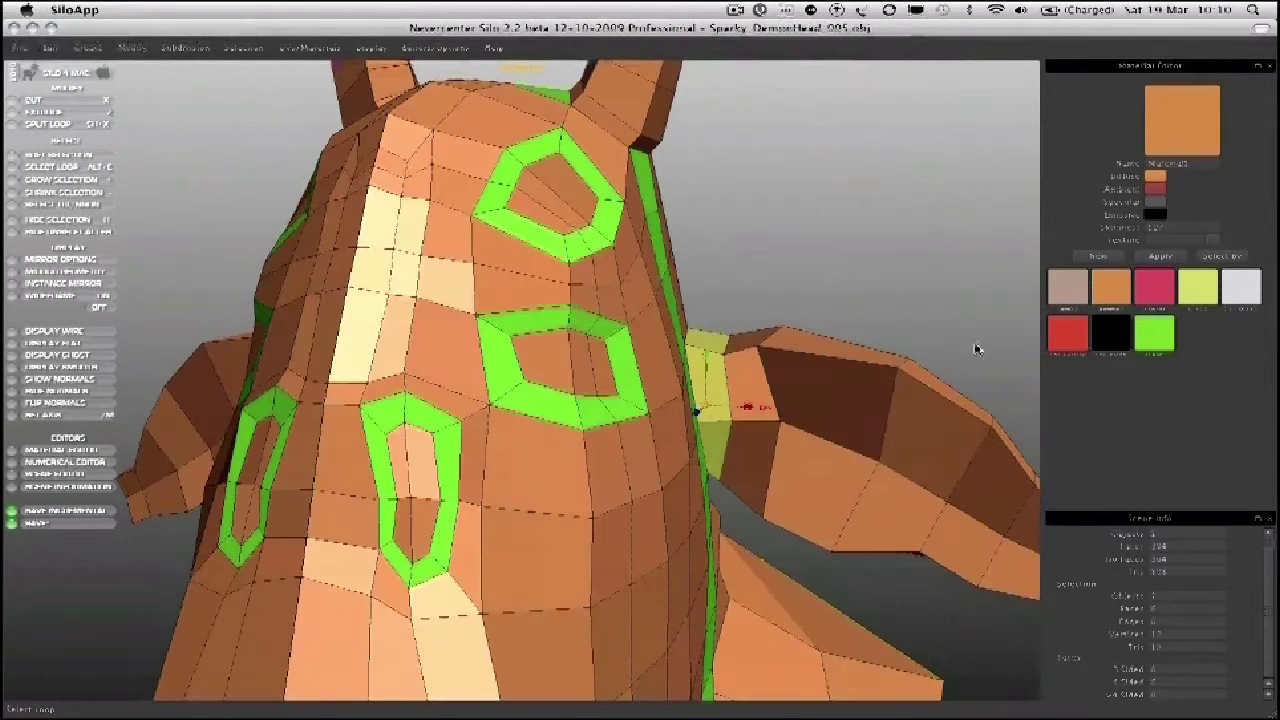
click(1157, 333)
click(1160, 256)
Step: Split the green face loop around the ear's base and adjust the nearby vertices to smooth the joint with the head
middle_drag(991, 274, 597, 397)
click(578, 392)
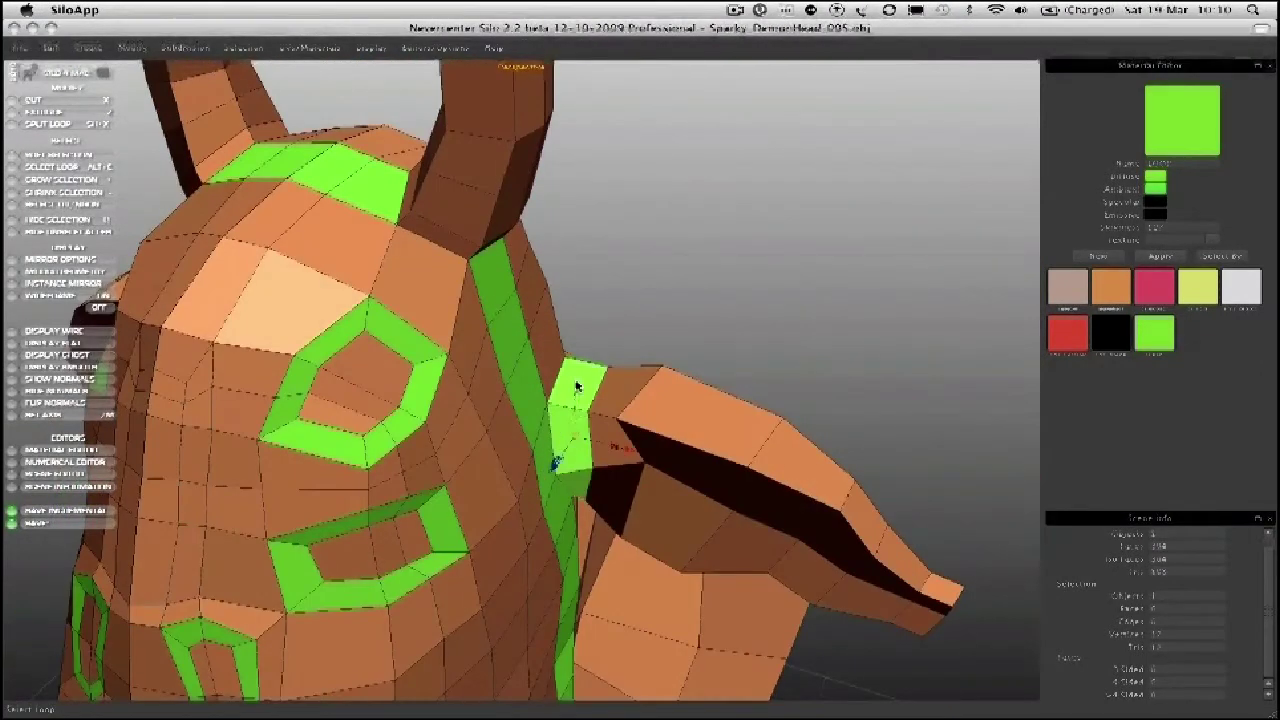
key(shift+x)
middle_drag(577, 386, 434, 377)
key(a)
drag(576, 392, 565, 378)
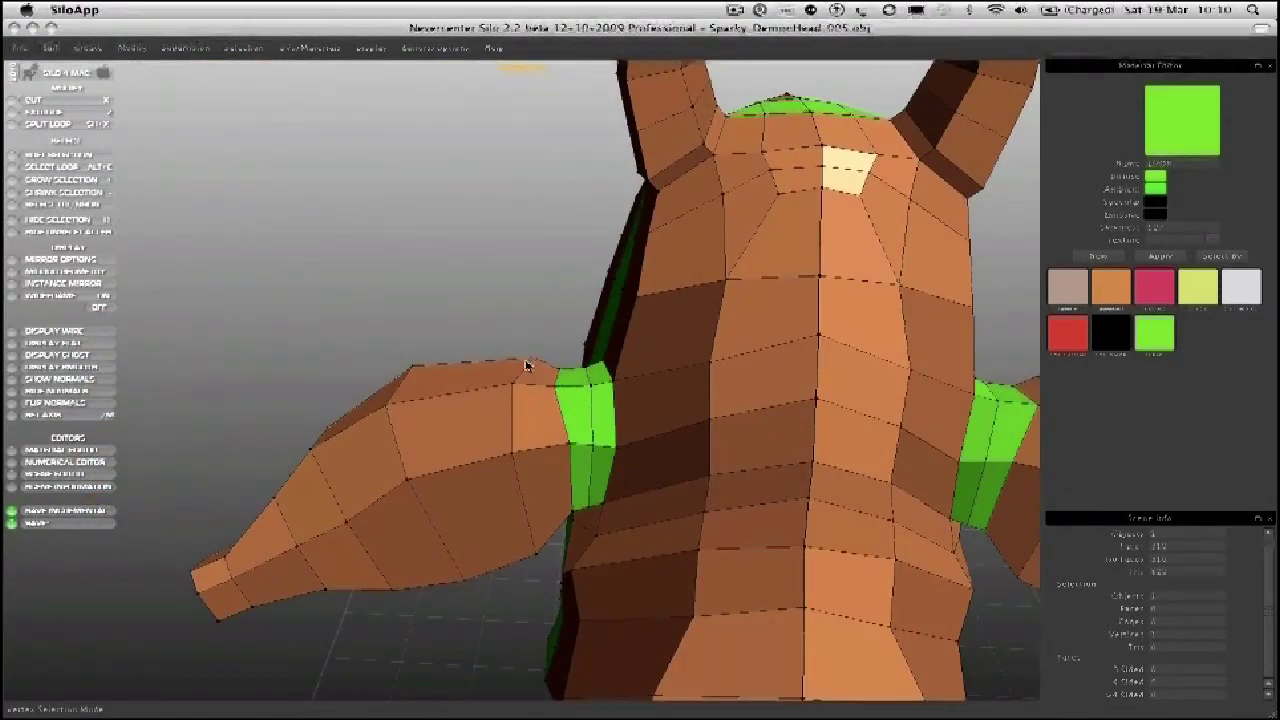
drag(604, 451, 611, 456)
Step: Reposition vertices on the ear's underside and tip to refine its tapered shape
middle_drag(606, 471, 505, 492)
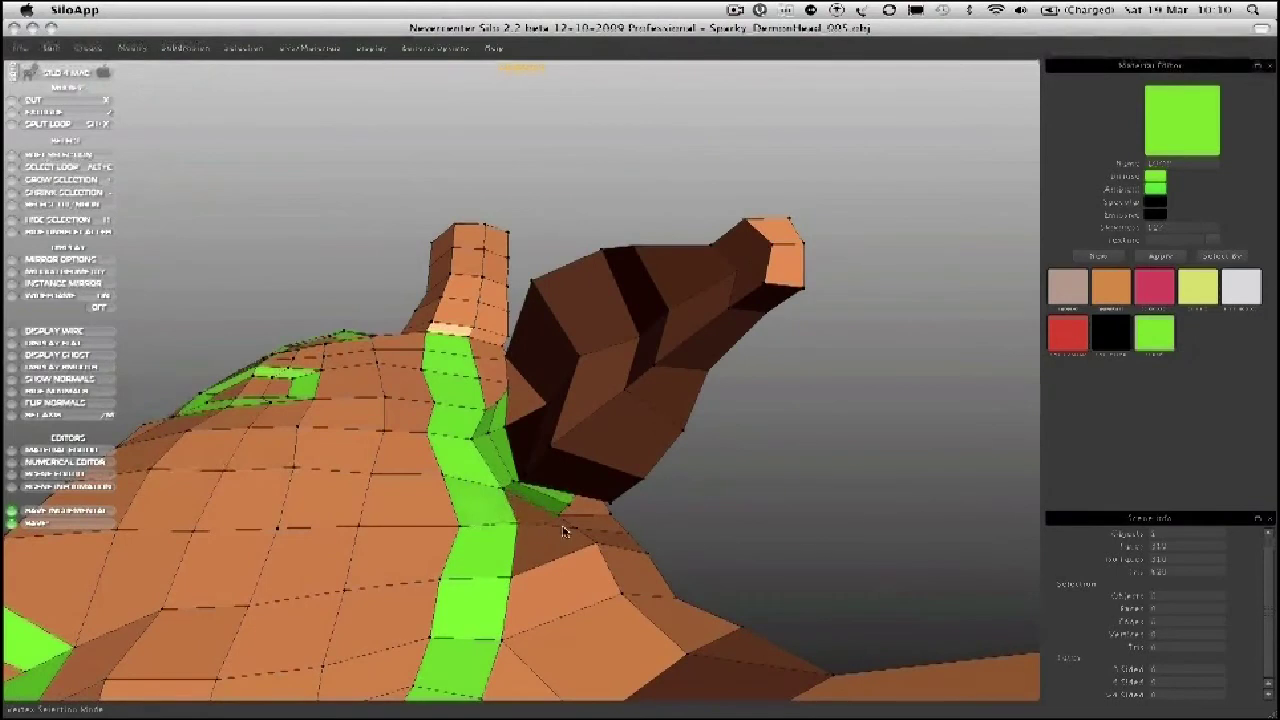
middle_drag(568, 540, 502, 460)
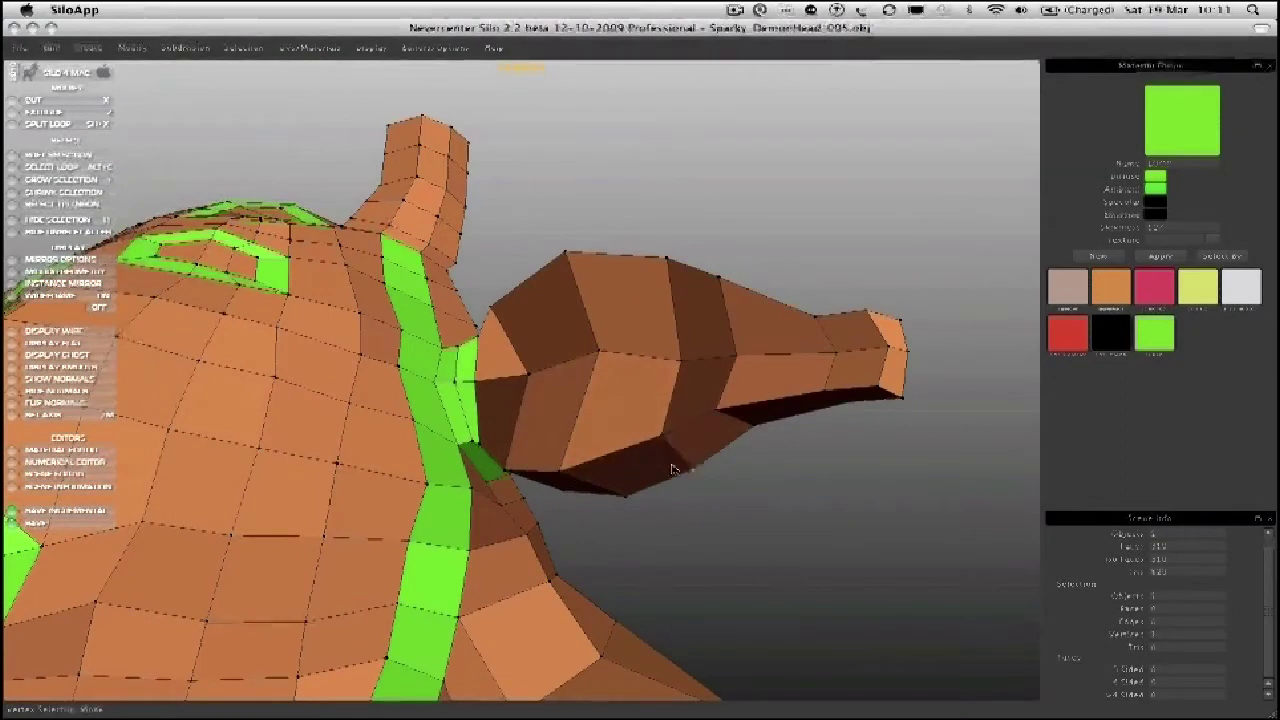
middle_drag(737, 429, 884, 338)
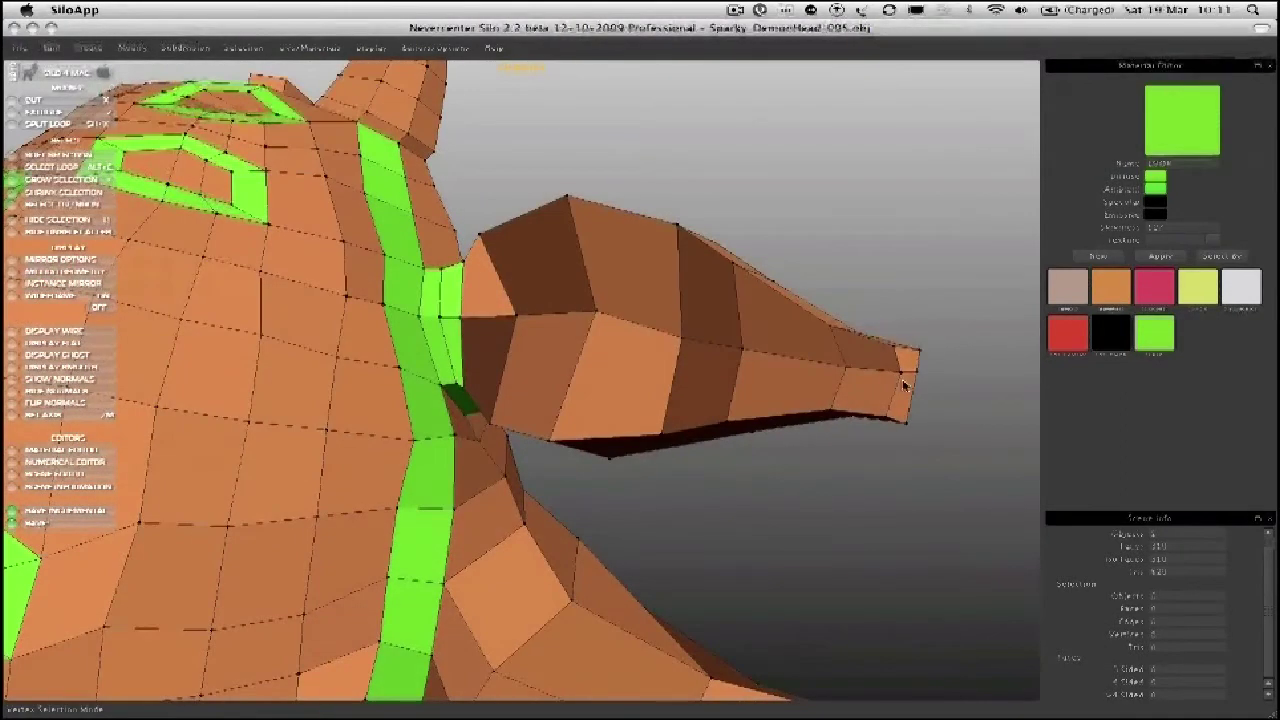
mouse_move(916, 373)
mouse_down()
mouse_move(932, 382)
mouse_move(909, 381)
mouse_up()
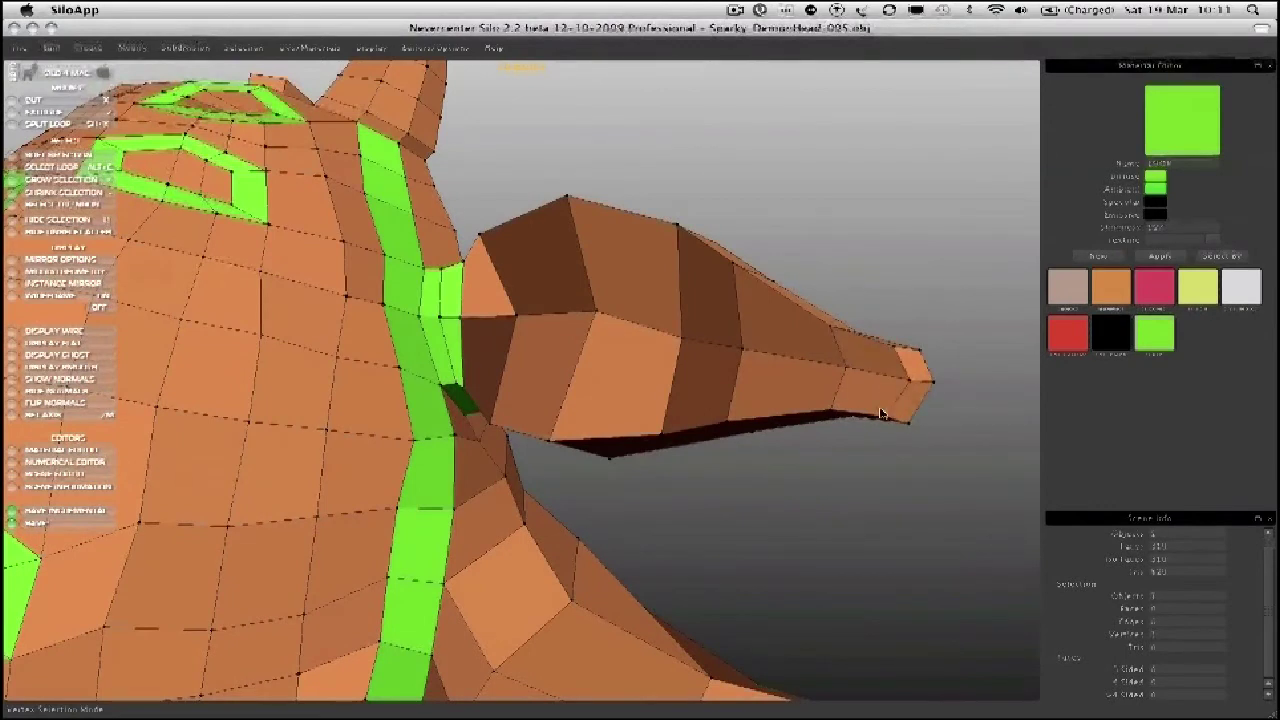
middle_drag(848, 417, 810, 372)
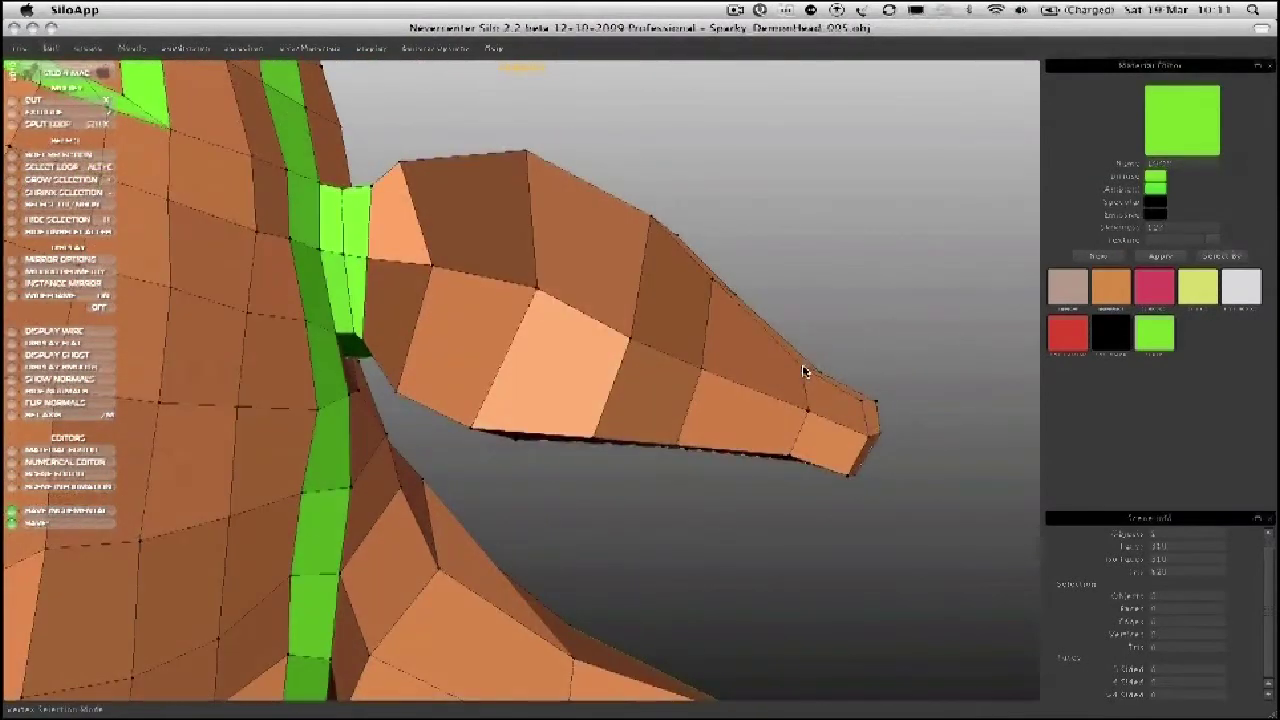
middle_drag(784, 415, 789, 430)
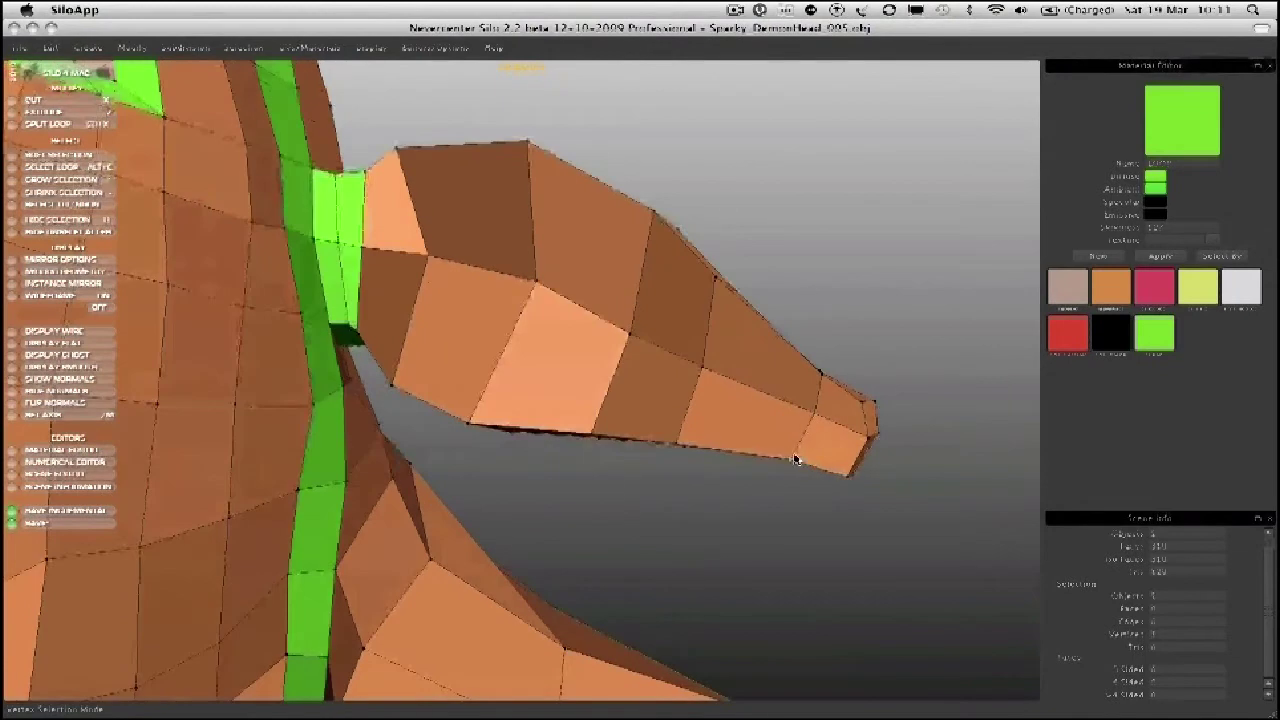
Step: Select the ear's front faces from tip to base and inset them by extruding and scaling them inward
key(d)
click(822, 445)
shift+click(842, 404)
mouse_move(843, 404)
mouse_down()
mouse_move(751, 426)
mouse_move(671, 362)
mouse_move(493, 310)
mouse_move(465, 245)
mouse_up()
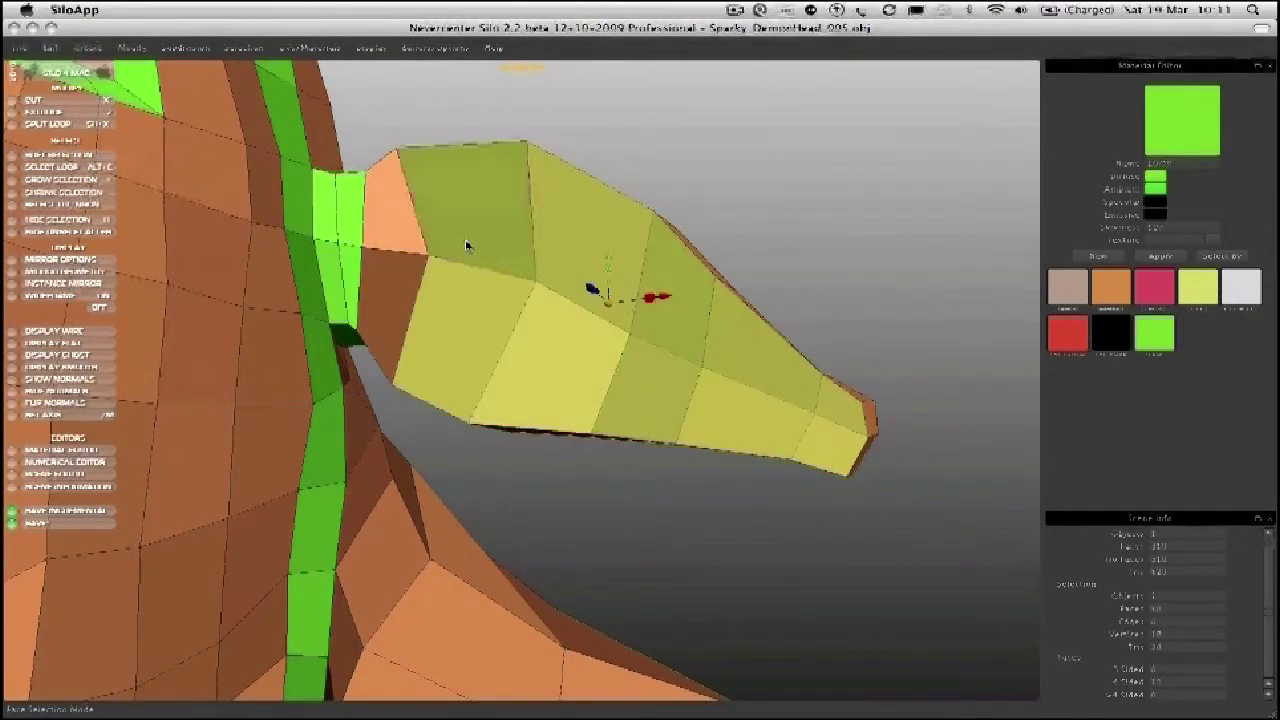
drag(372, 240, 394, 289)
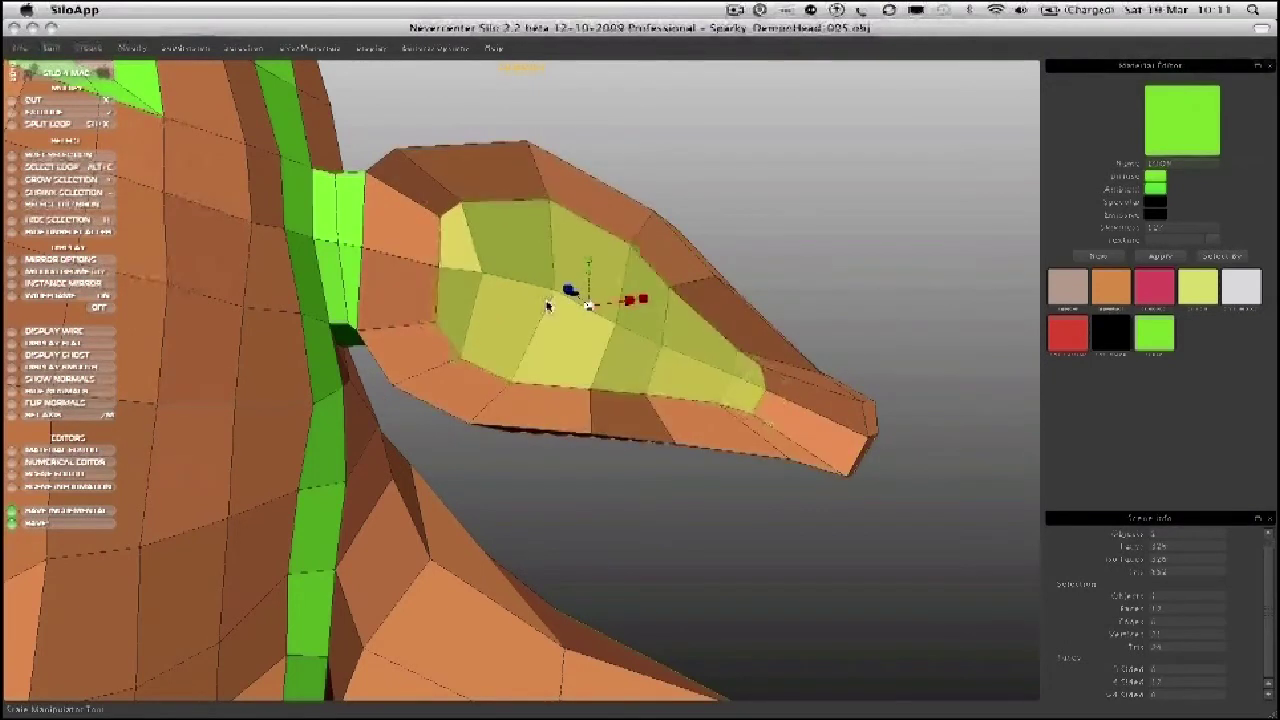
Step: Extrude the inset front faces again and push them into the ear to hollow it out
middle_drag(560, 304, 480, 311)
key(w)
key(z)
click(703, 279)
Step: Pull the upper rim vertices around the ear tip outward to open the edge of the hollow
middle_drag(628, 291, 609, 311)
scroll(611, 313, up, 5)
middle_drag(711, 426, 691, 426)
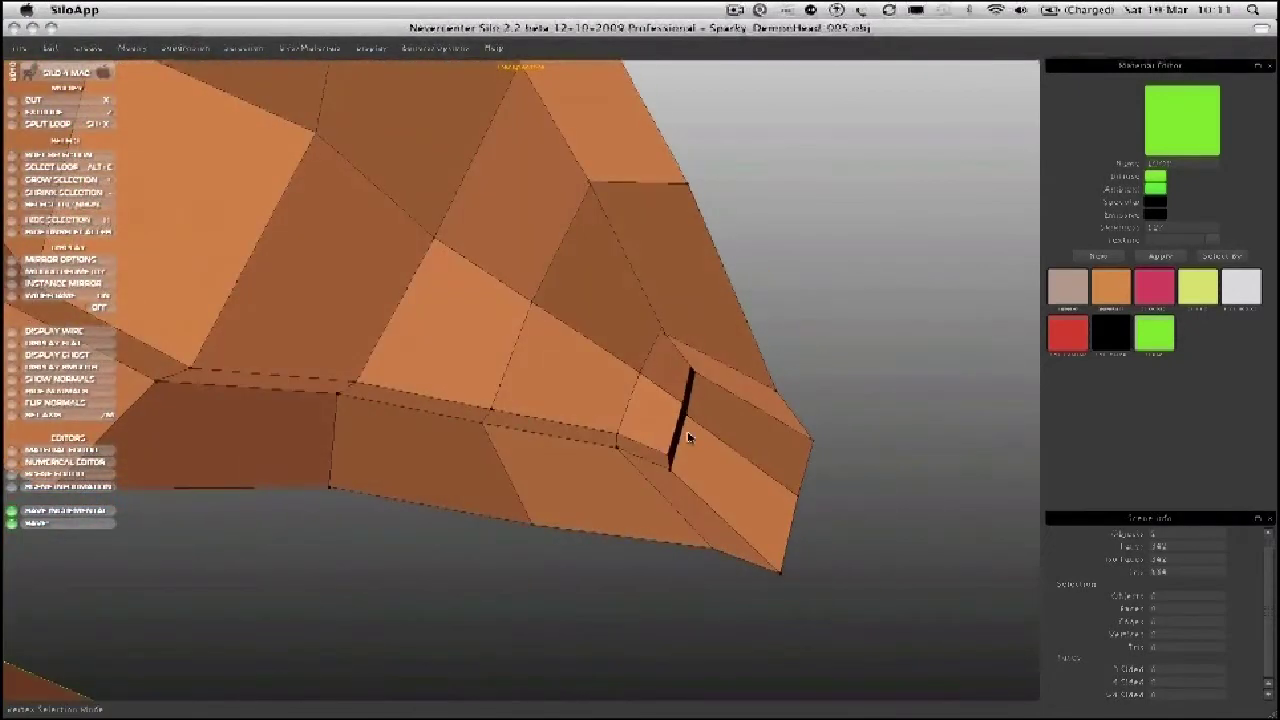
drag(704, 432, 704, 344)
drag(775, 381, 771, 343)
drag(800, 423, 797, 406)
click(697, 474)
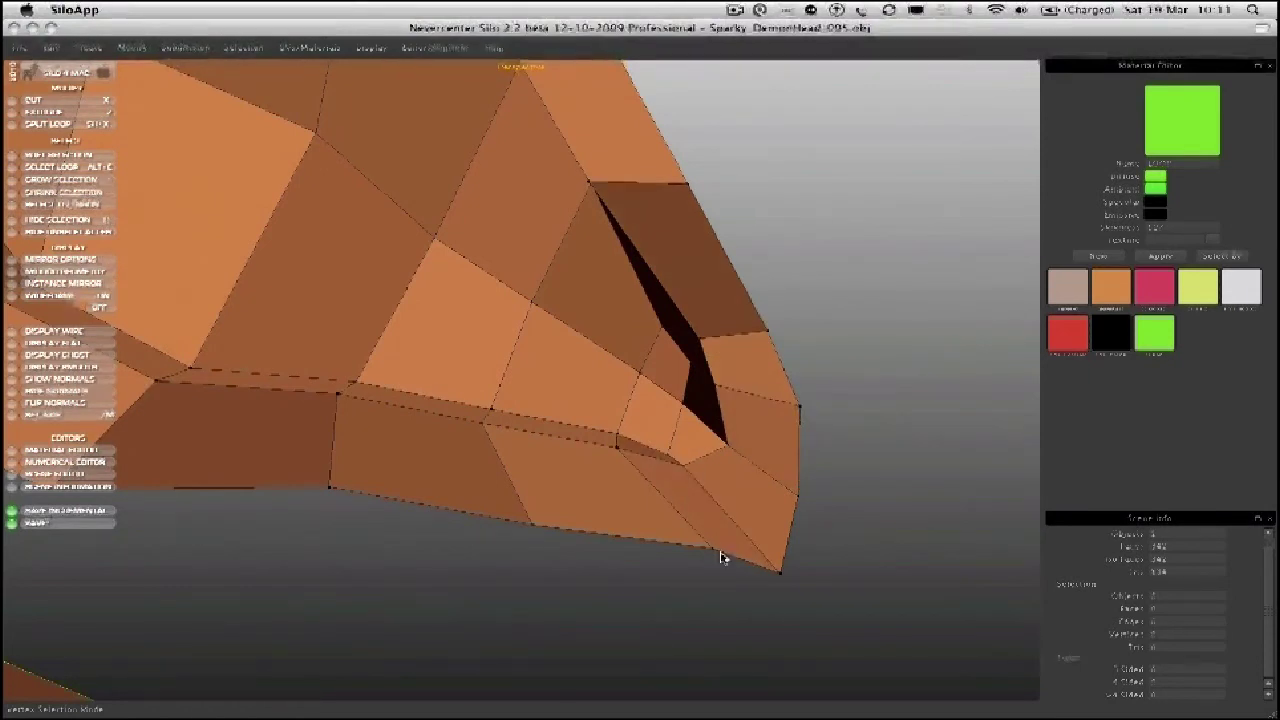
Step: Reposition the vertices along the ear's lower edge and inner rim toward the base for a smoother taper
drag(712, 548, 640, 546)
drag(750, 563, 714, 553)
drag(514, 531, 468, 529)
drag(493, 440, 493, 447)
drag(323, 413, 320, 427)
Step: Nudge the outer-edge vertices near the ear tip to refine its profile as seen from the side
middle_drag(362, 374, 567, 398)
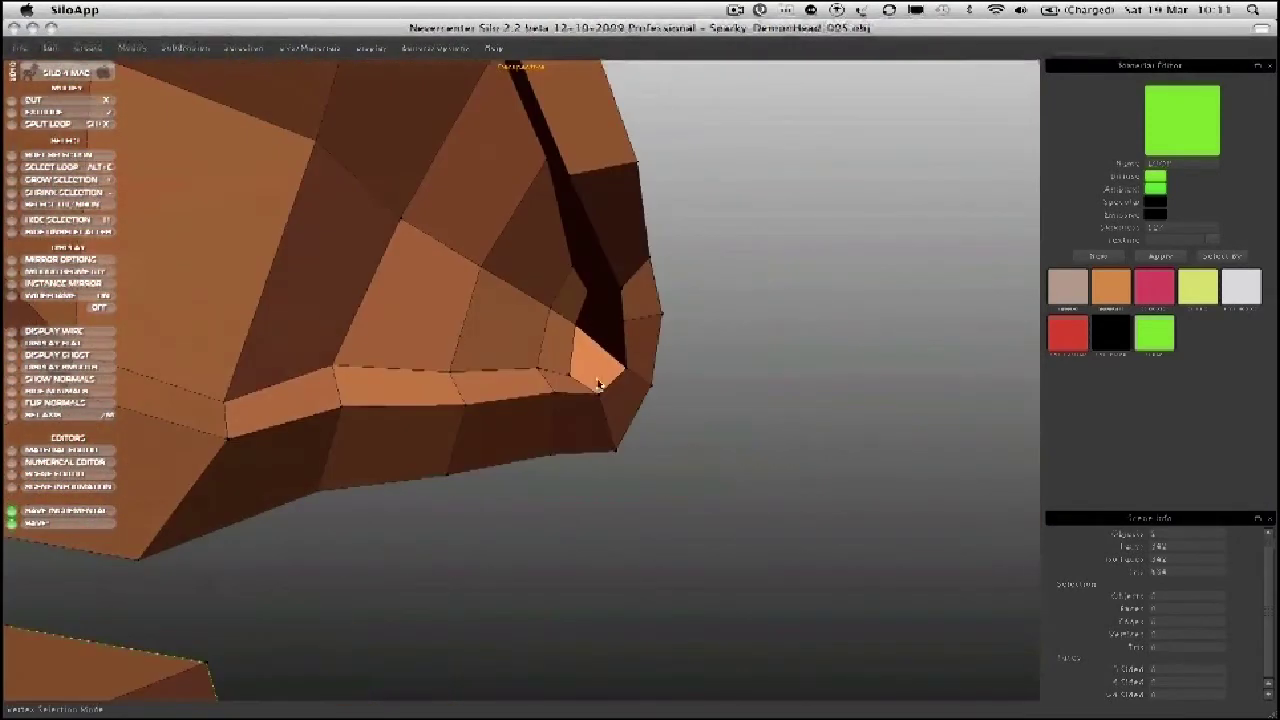
middle_drag(557, 289, 540, 366)
middle_drag(533, 425, 514, 424)
drag(553, 439, 519, 487)
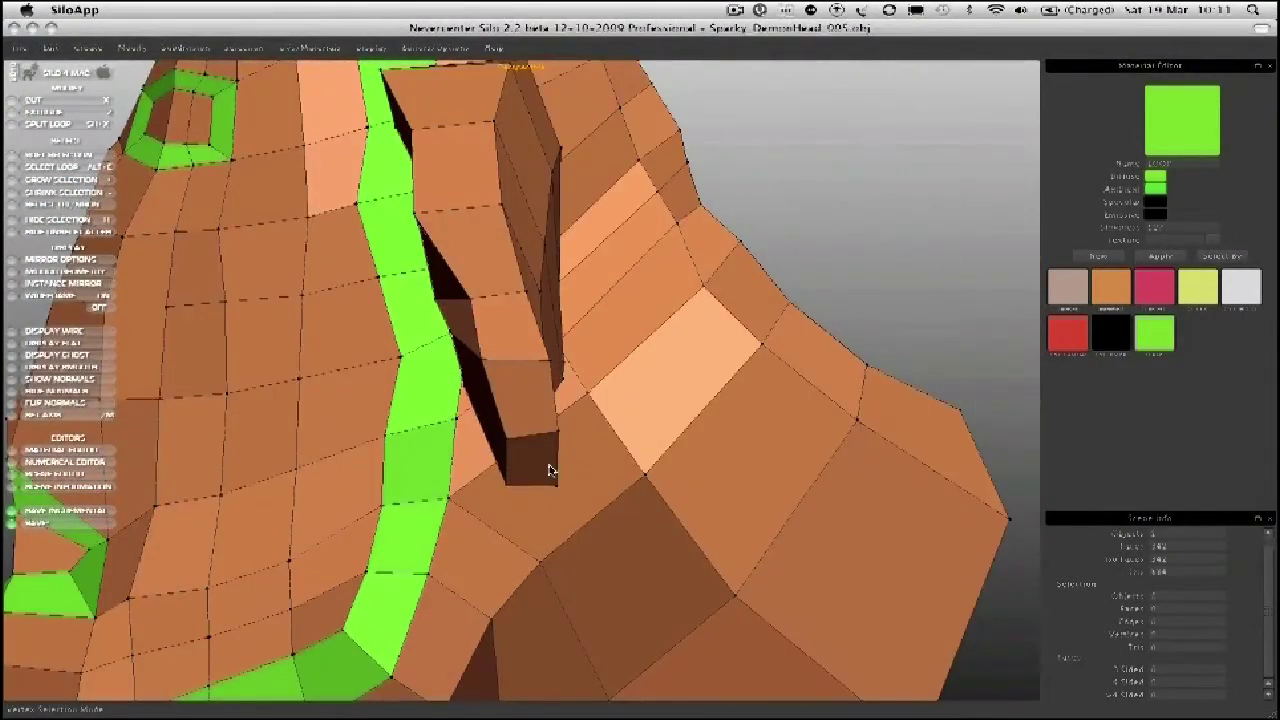
middle_drag(581, 470, 537, 470)
drag(564, 383, 570, 387)
middle_drag(570, 387, 533, 457)
drag(533, 472, 531, 481)
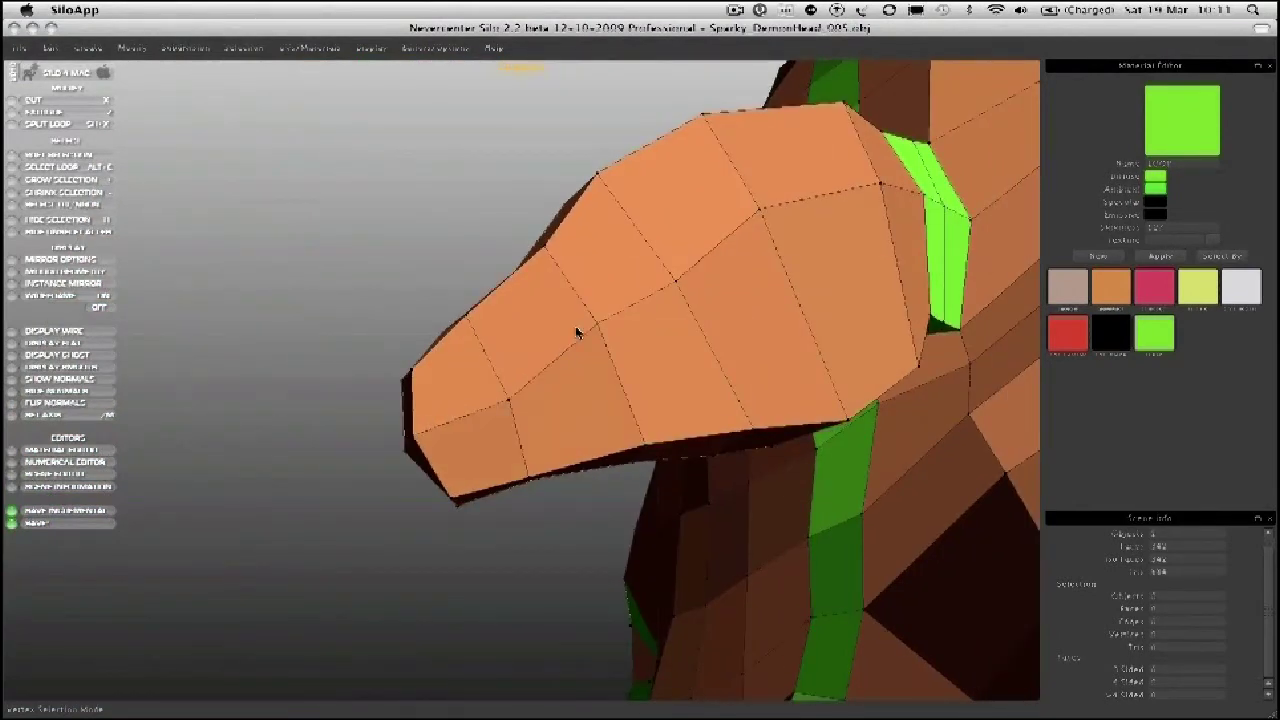
Step: Reposition vertices on the back of the ear to even out its surface
middle_drag(681, 290, 583, 330)
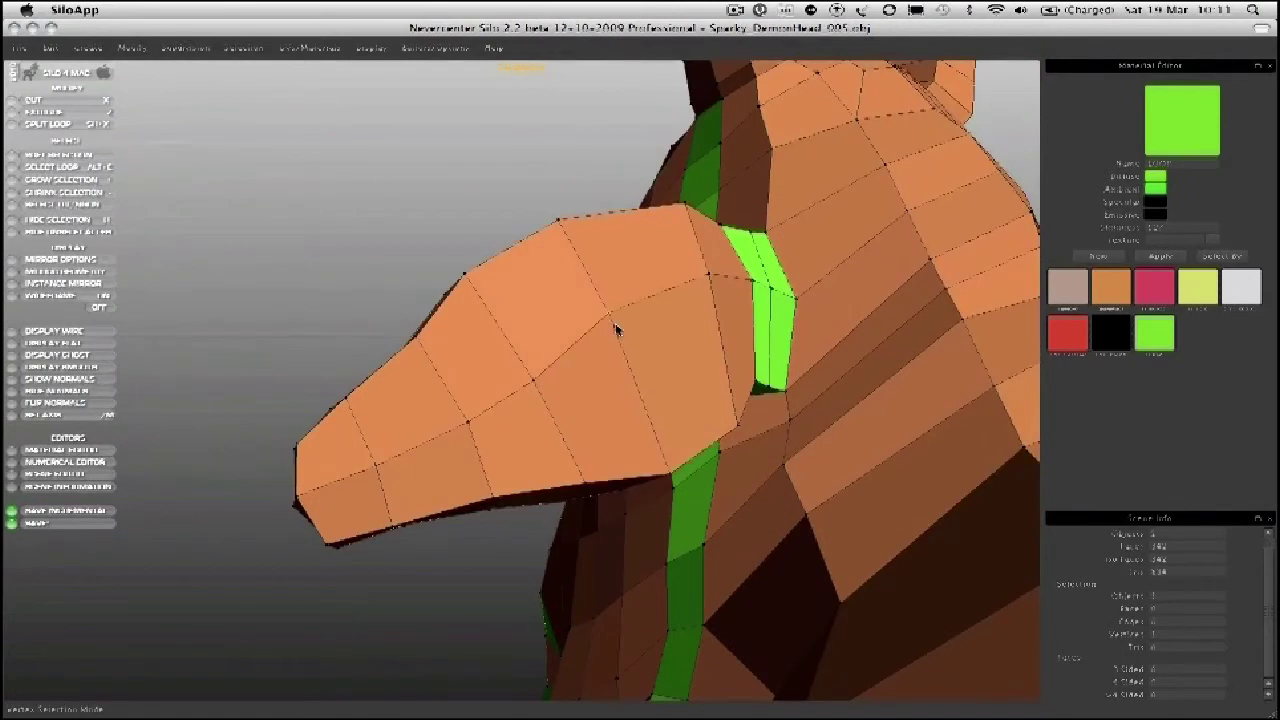
middle_drag(714, 277, 701, 367)
middle_drag(540, 354, 586, 361)
scroll(584, 366, up, 5)
mouse_move(578, 396)
mouse_down()
mouse_move(550, 391)
mouse_move(573, 390)
mouse_up()
middle_drag(590, 396, 558, 398)
drag(581, 397, 606, 397)
middle_drag(612, 406, 651, 414)
middle_drag(686, 458, 812, 485)
drag(660, 408, 596, 406)
middle_drag(635, 418, 543, 393)
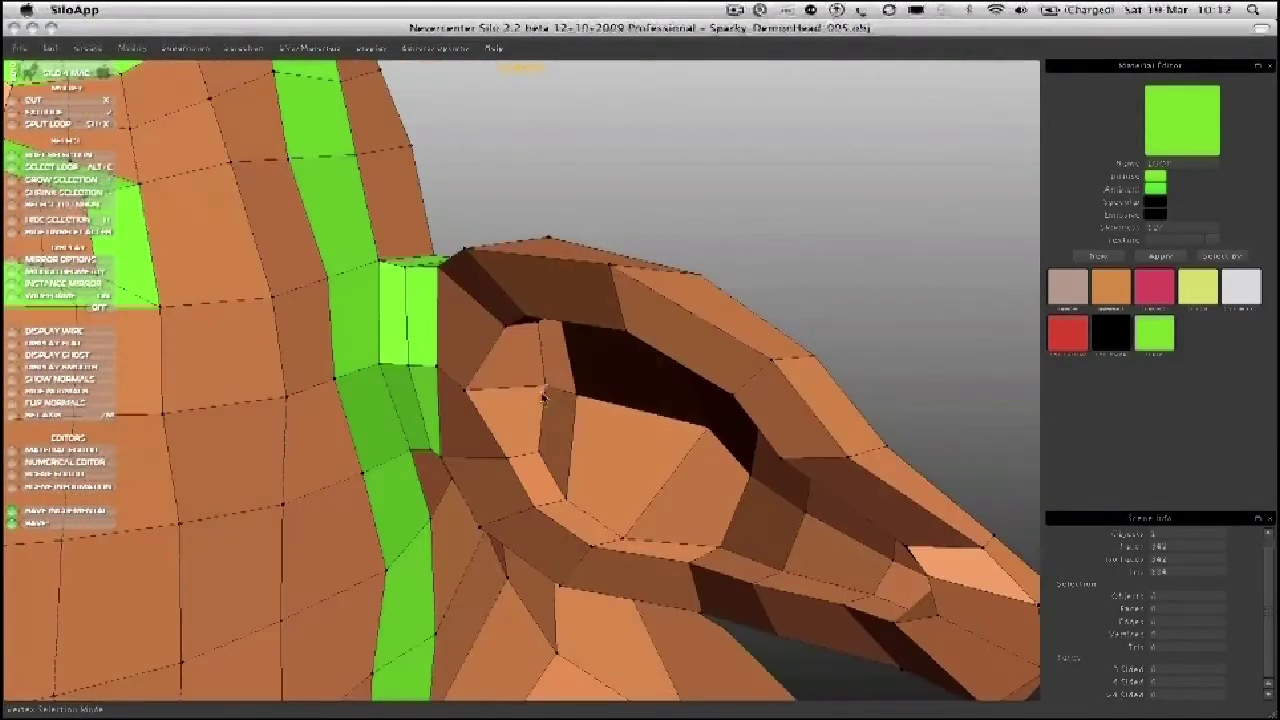
Step: Shift the central vertices on the floor of the hollow to space its faces more evenly
scroll(527, 415, down, 2)
middle_drag(449, 386, 672, 343)
scroll(625, 427, up, 2)
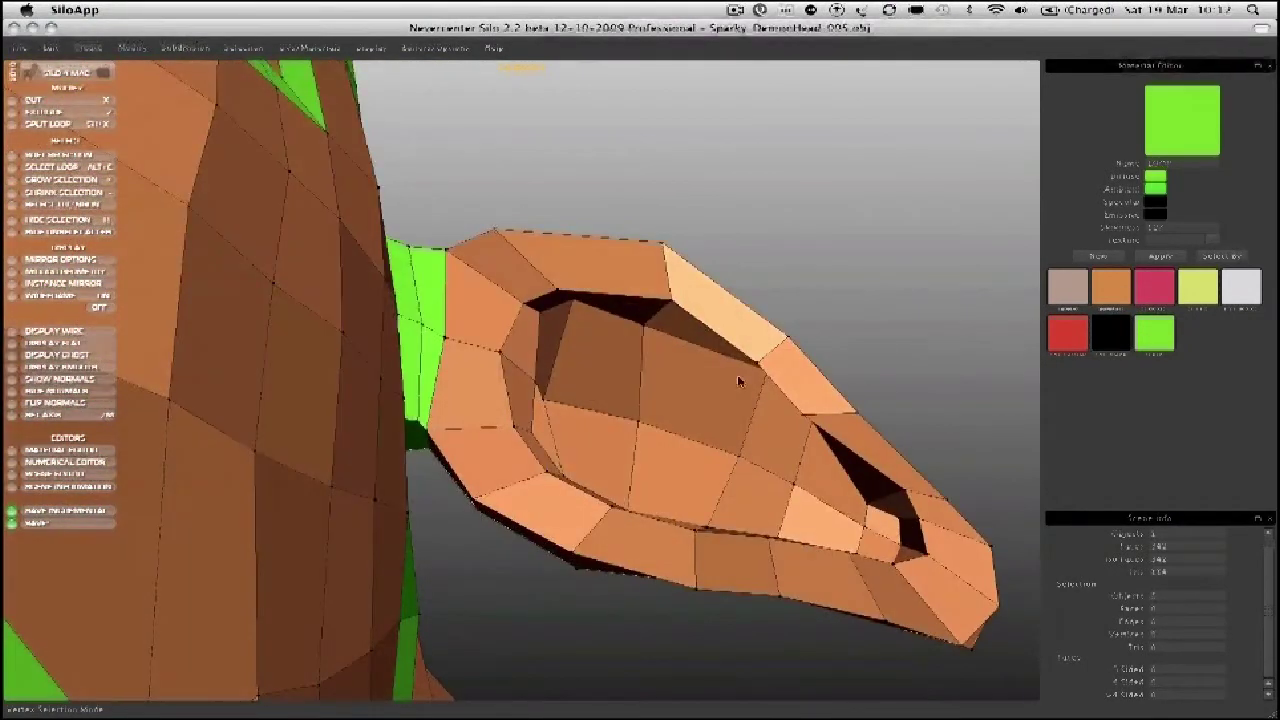
middle_drag(754, 380, 720, 400)
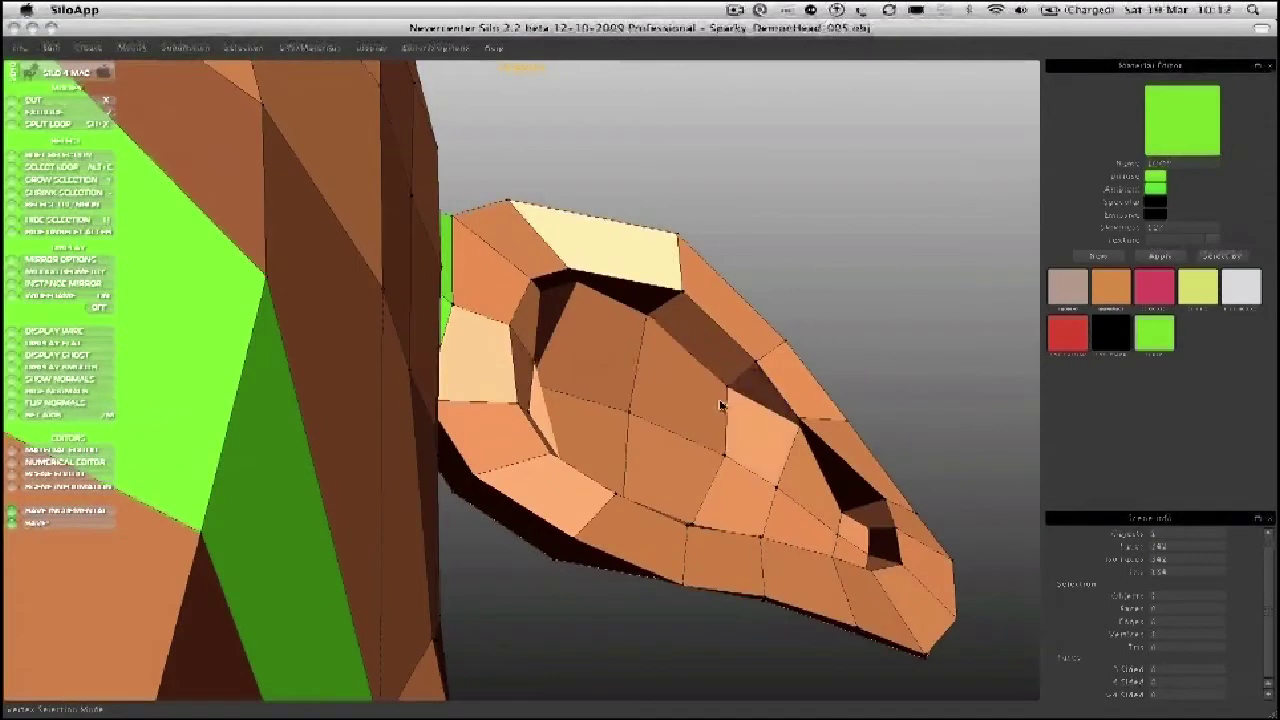
drag(783, 435, 776, 436)
drag(727, 454, 695, 435)
drag(629, 412, 607, 403)
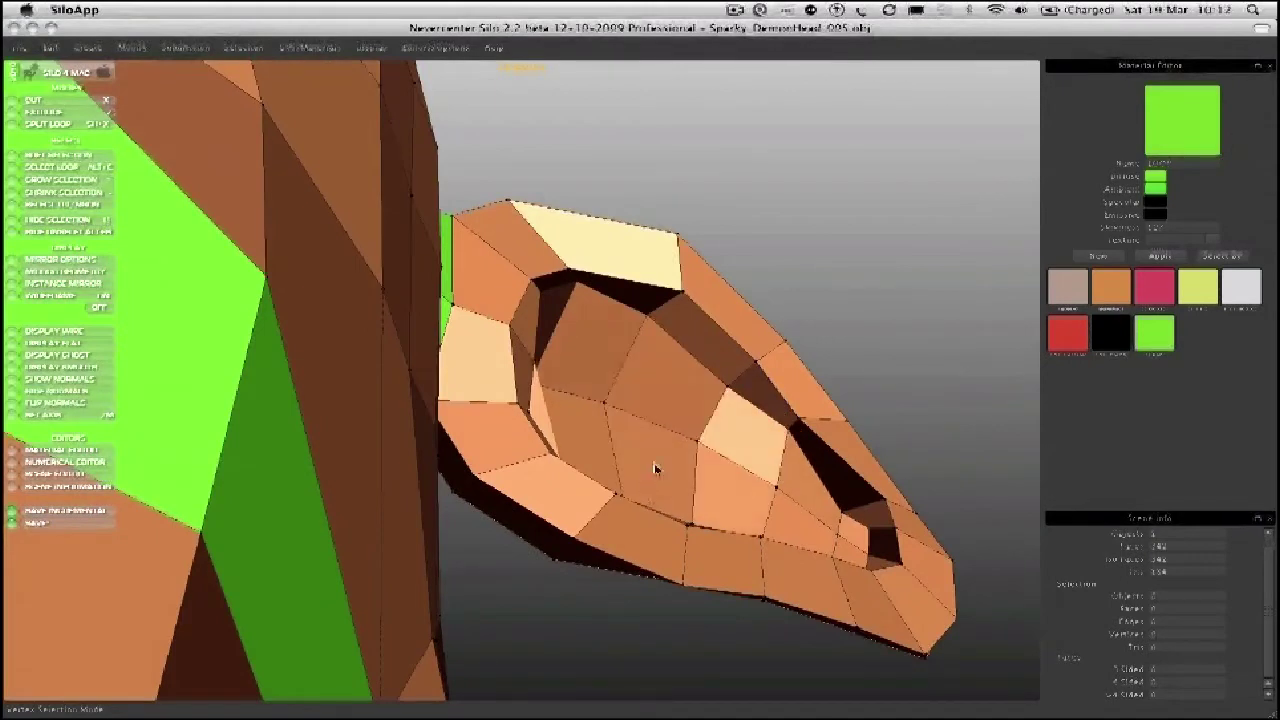
Step: Adjust the inner-ear vertices near the base to round the inside of the hollow
middle_drag(640, 475, 616, 494)
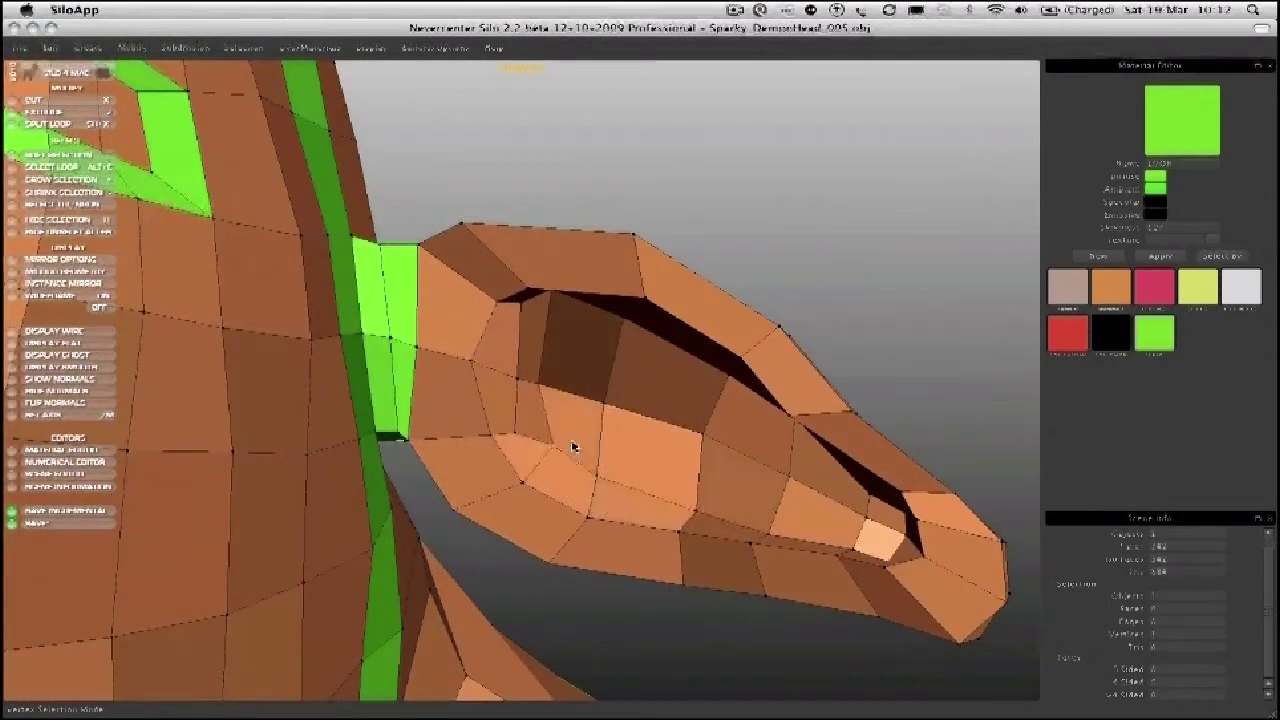
middle_drag(686, 489, 722, 468)
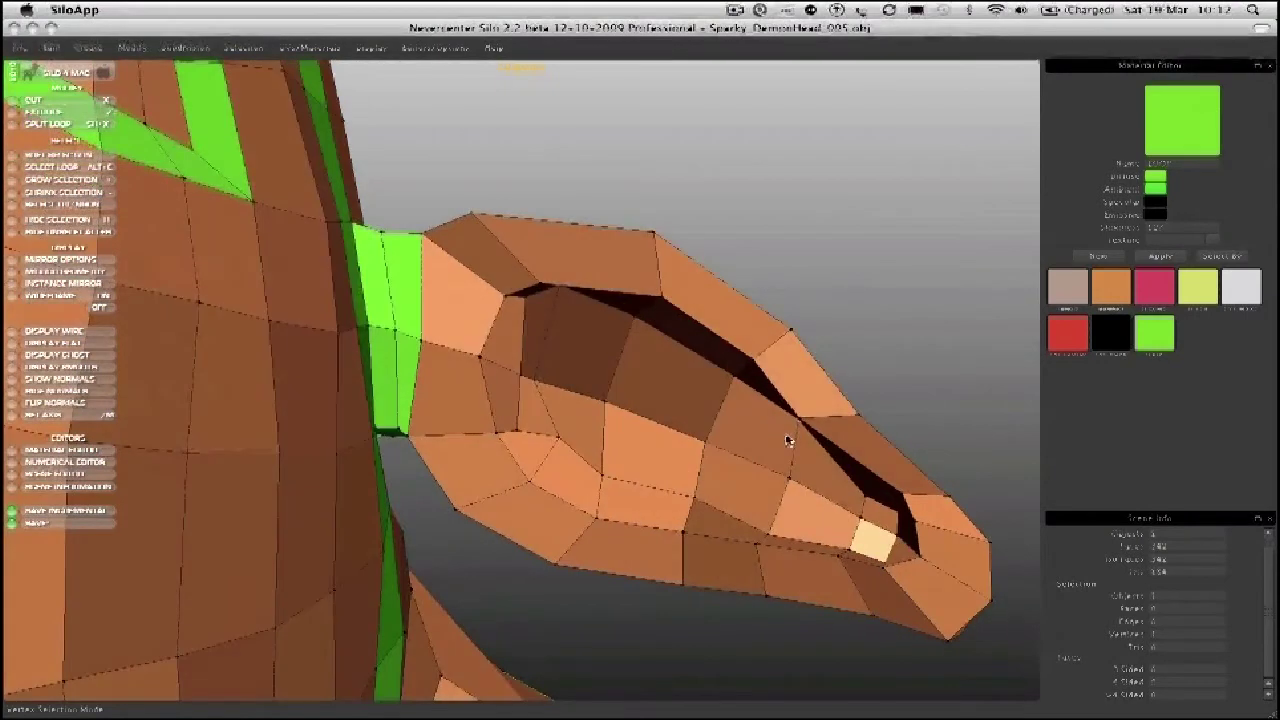
middle_drag(683, 380, 505, 390)
drag(482, 380, 519, 388)
drag(557, 317, 562, 330)
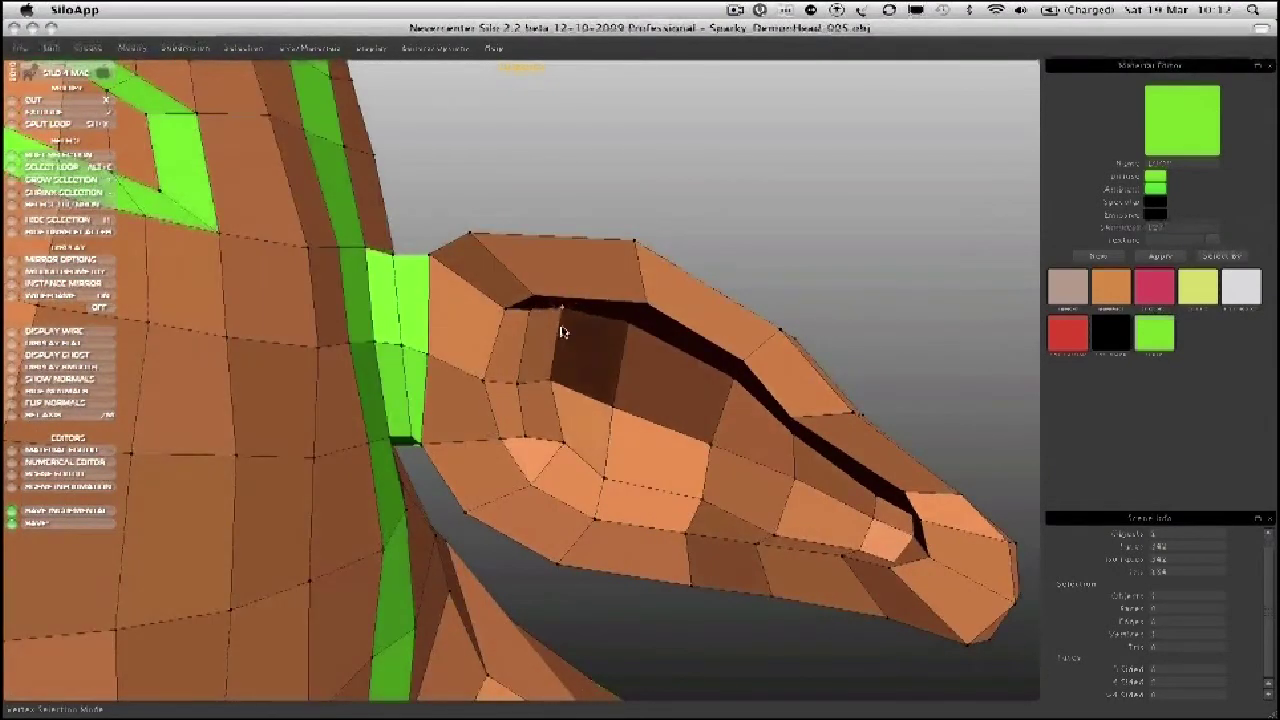
drag(613, 407, 614, 396)
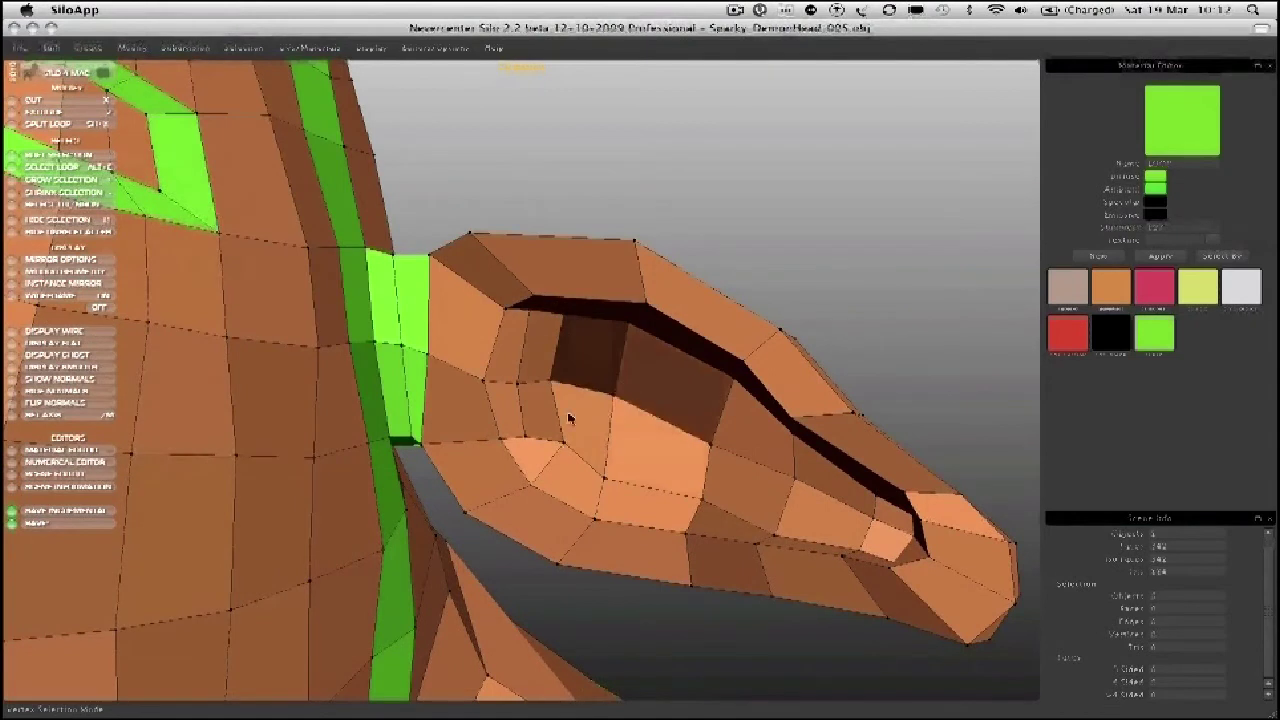
Step: Select the face loop around the inner wall of the ear and apply the green material to it
double_click(497, 415)
click(1160, 257)
middle_drag(934, 240, 619, 345)
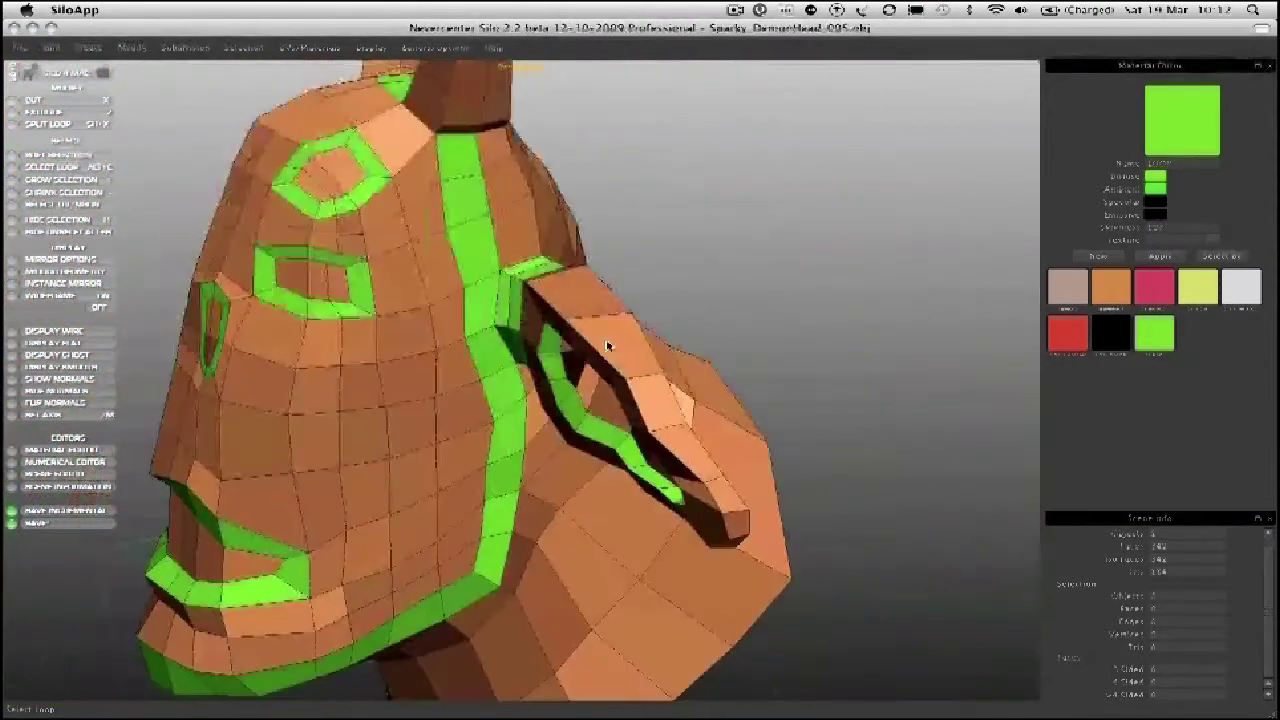
Step: Split the face loop running around the ear's outer rim and across the side of the head
double_click(564, 291)
middle_drag(586, 286, 560, 195)
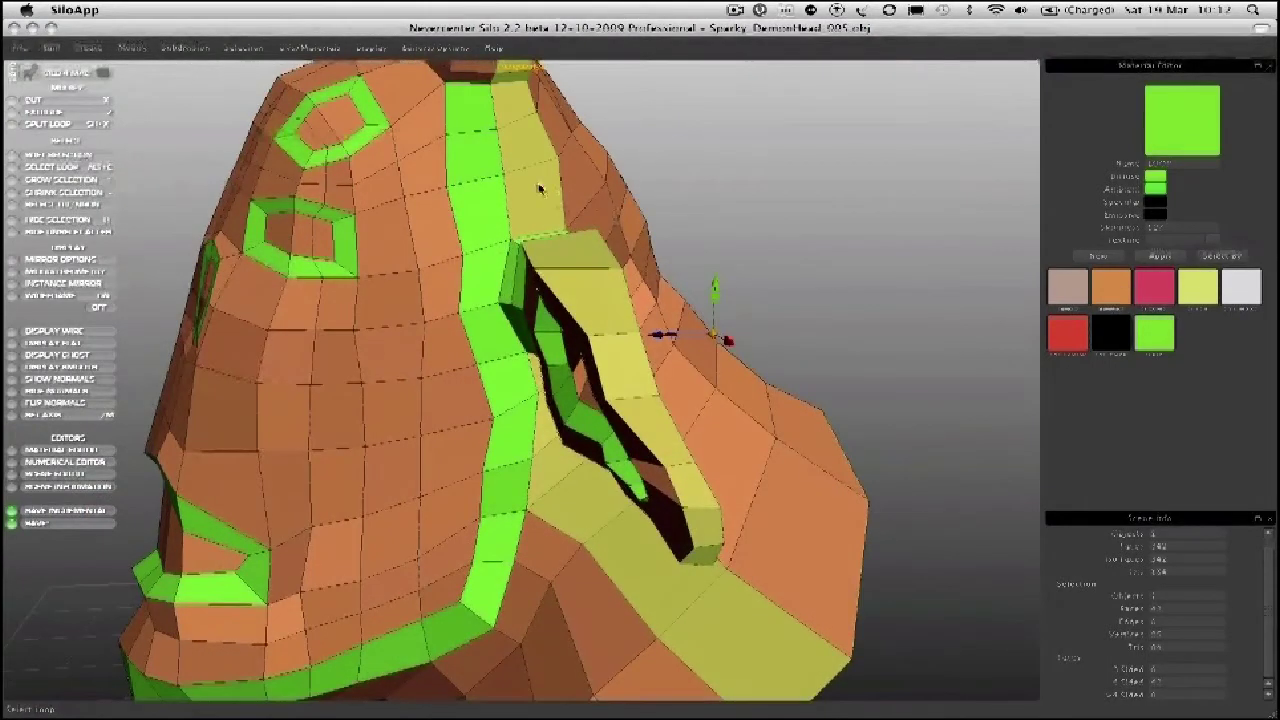
middle_drag(632, 357, 605, 488)
click(605, 487)
middle_drag(603, 371, 574, 213)
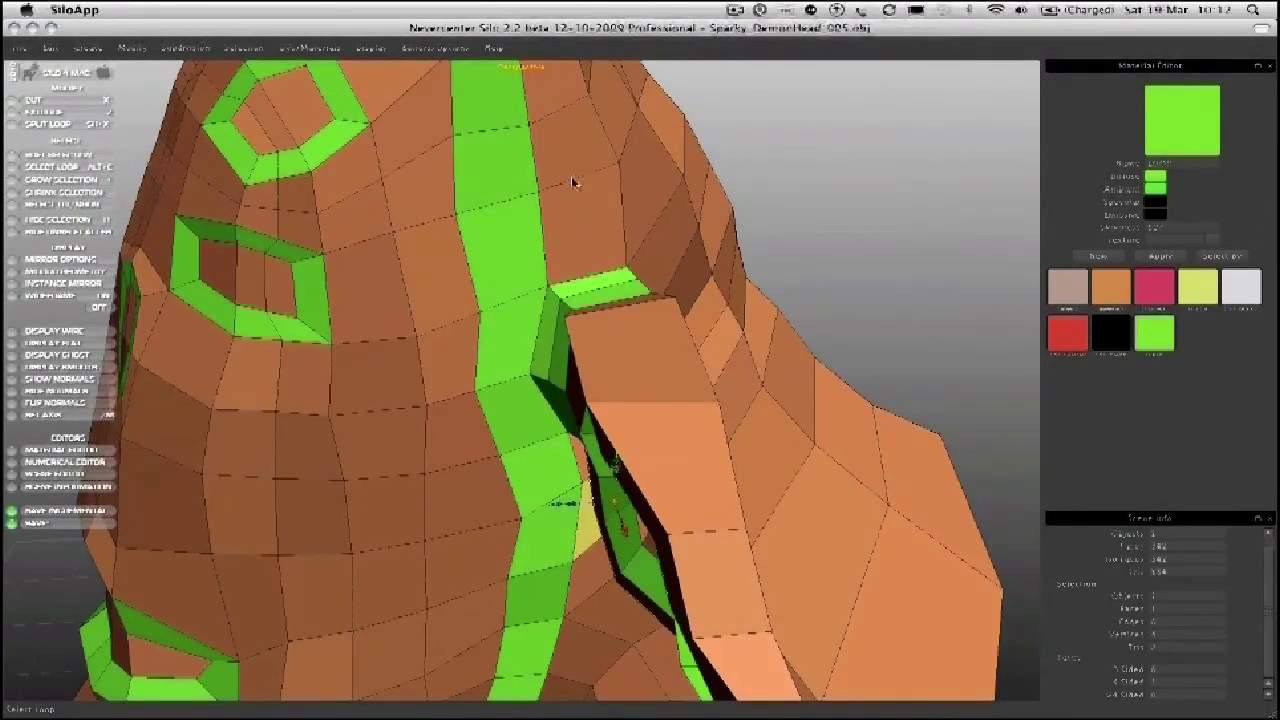
middle_drag(596, 244, 591, 233)
key(alt+e)
middle_drag(566, 151, 589, 300)
key(shift+x)
Step: Move vertices along the split outer rim to round off the ear's upper edge and tip
key(a)
drag(589, 361, 585, 349)
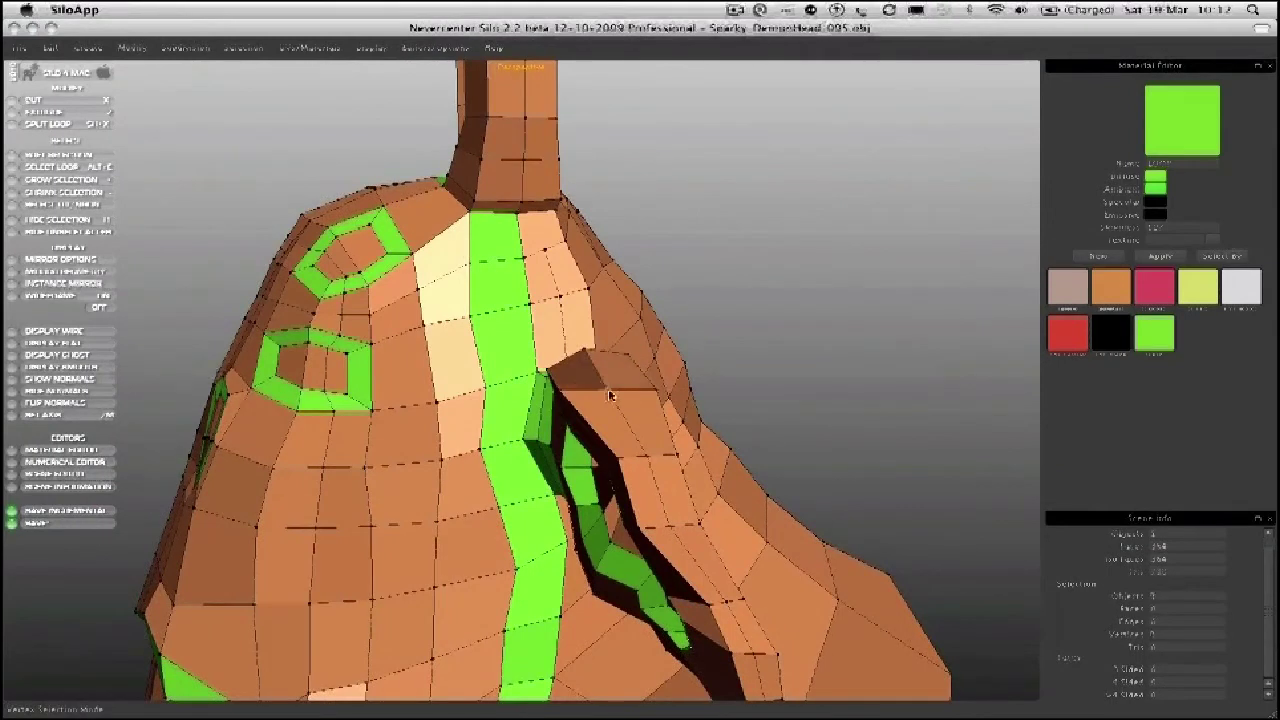
drag(640, 437, 586, 396)
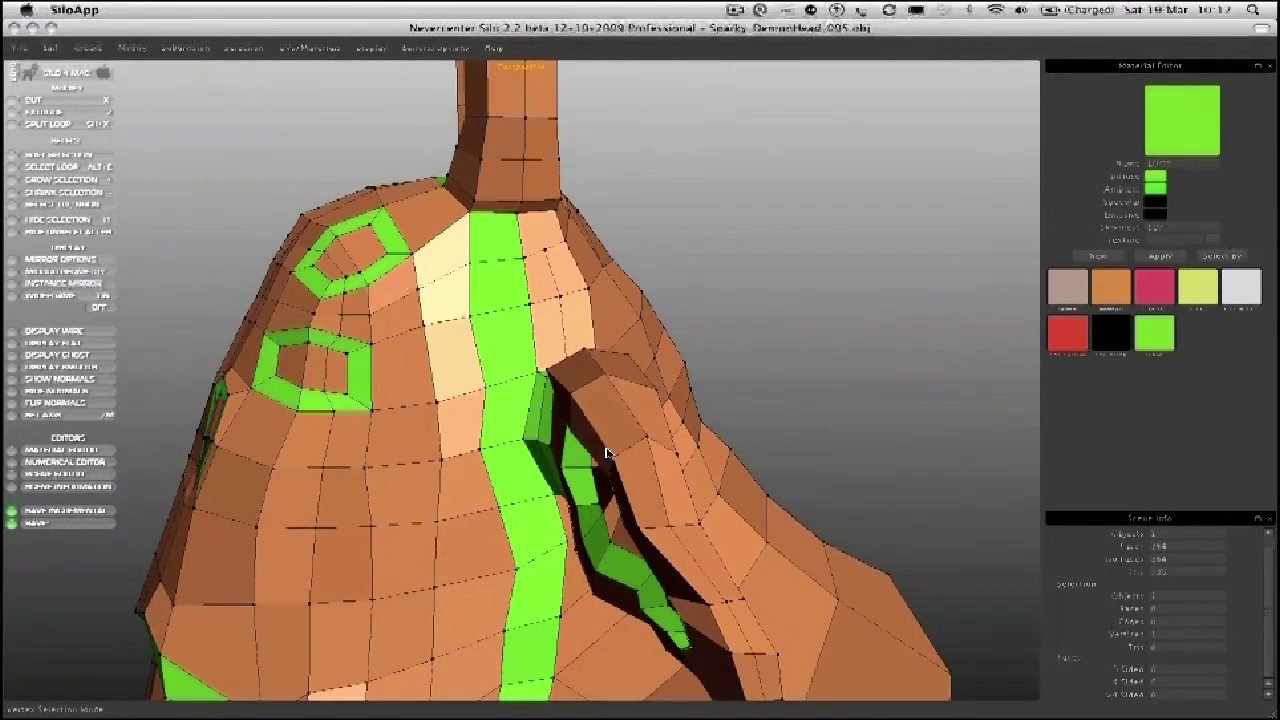
middle_drag(643, 447, 603, 451)
drag(655, 513, 660, 497)
middle_drag(635, 527, 628, 457)
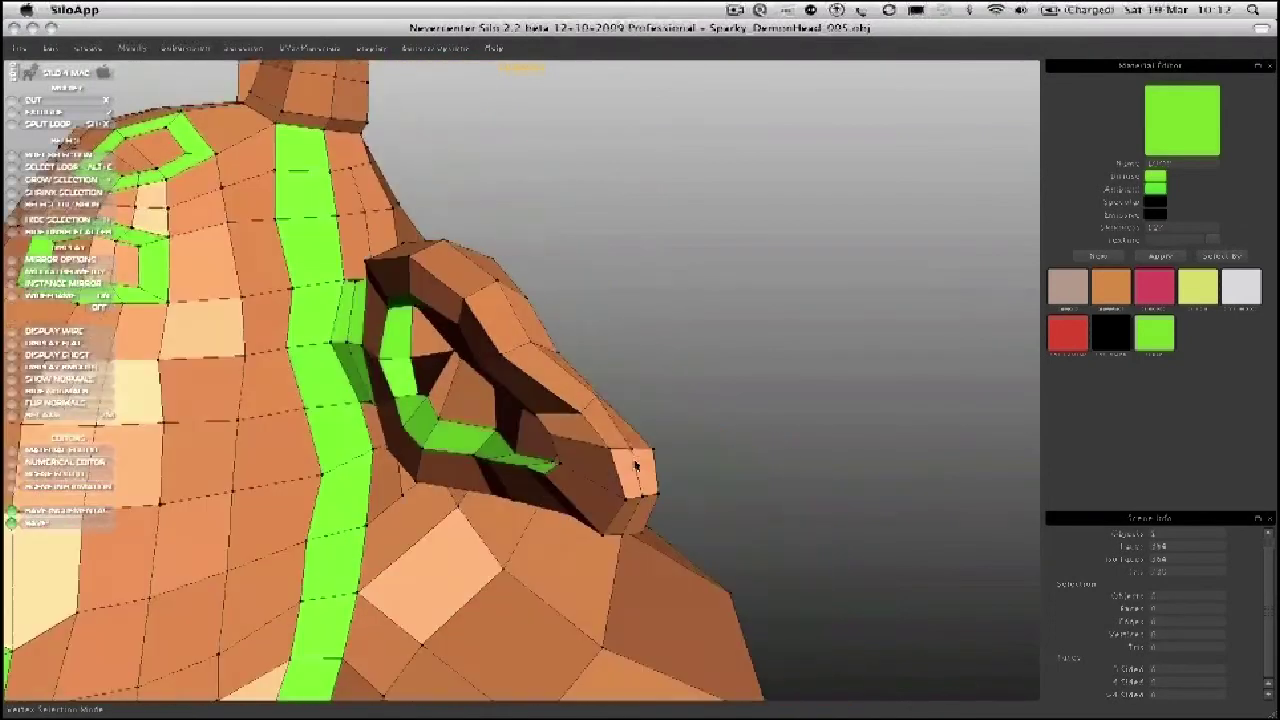
drag(615, 508, 593, 512)
Step: Reshape the ear tip and underside by repositioning the vertices along the lower outer rim
middle_drag(593, 512, 641, 407)
scroll(643, 412, up, 3)
drag(670, 523, 657, 507)
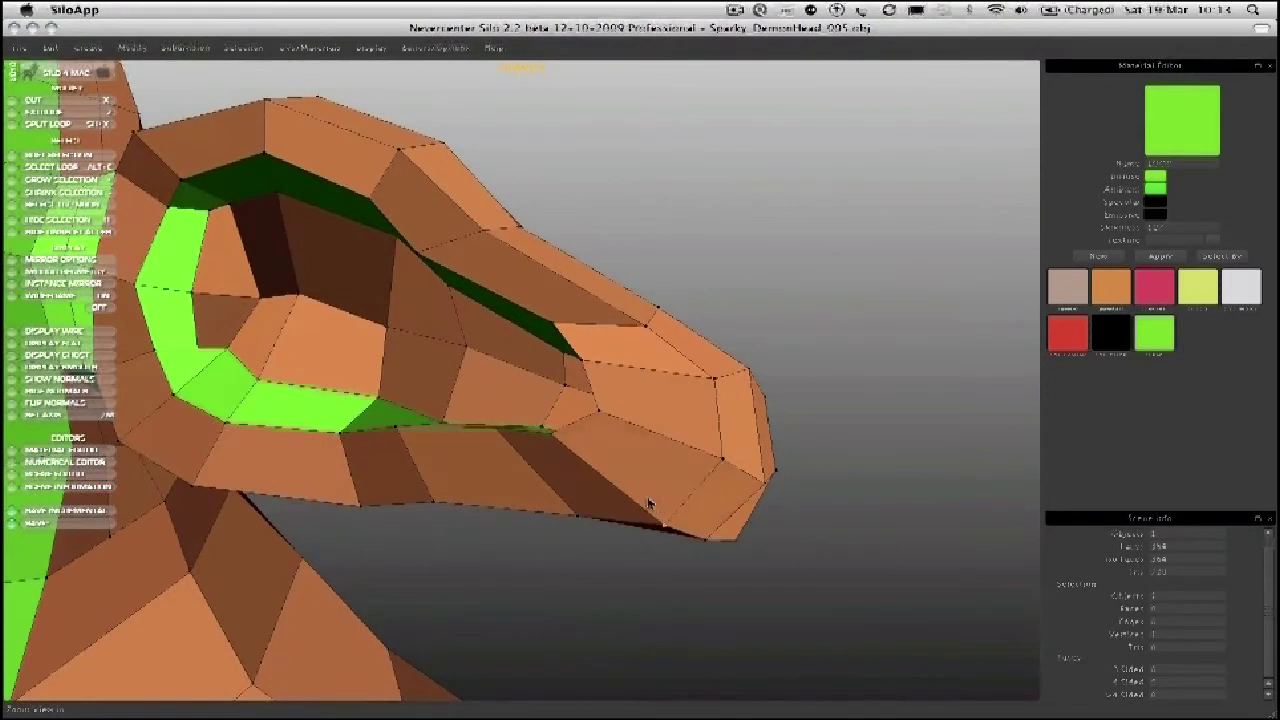
middle_drag(590, 512, 607, 406)
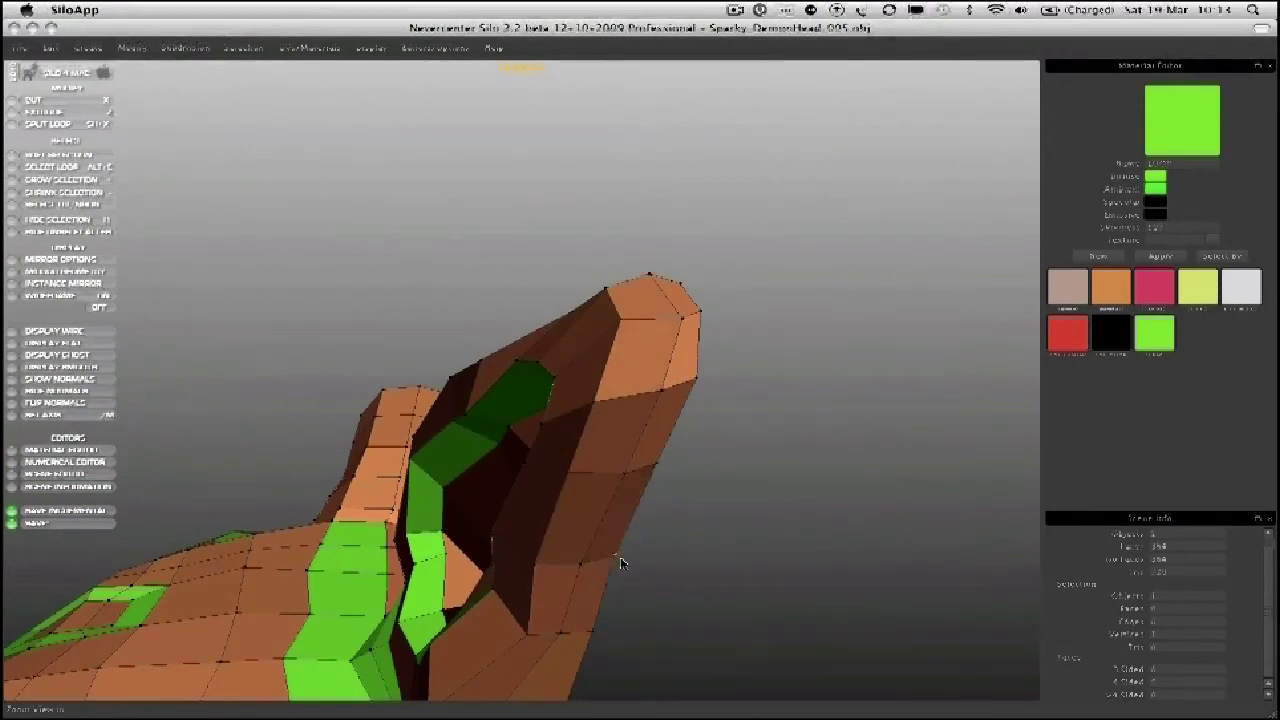
middle_drag(534, 571, 548, 457)
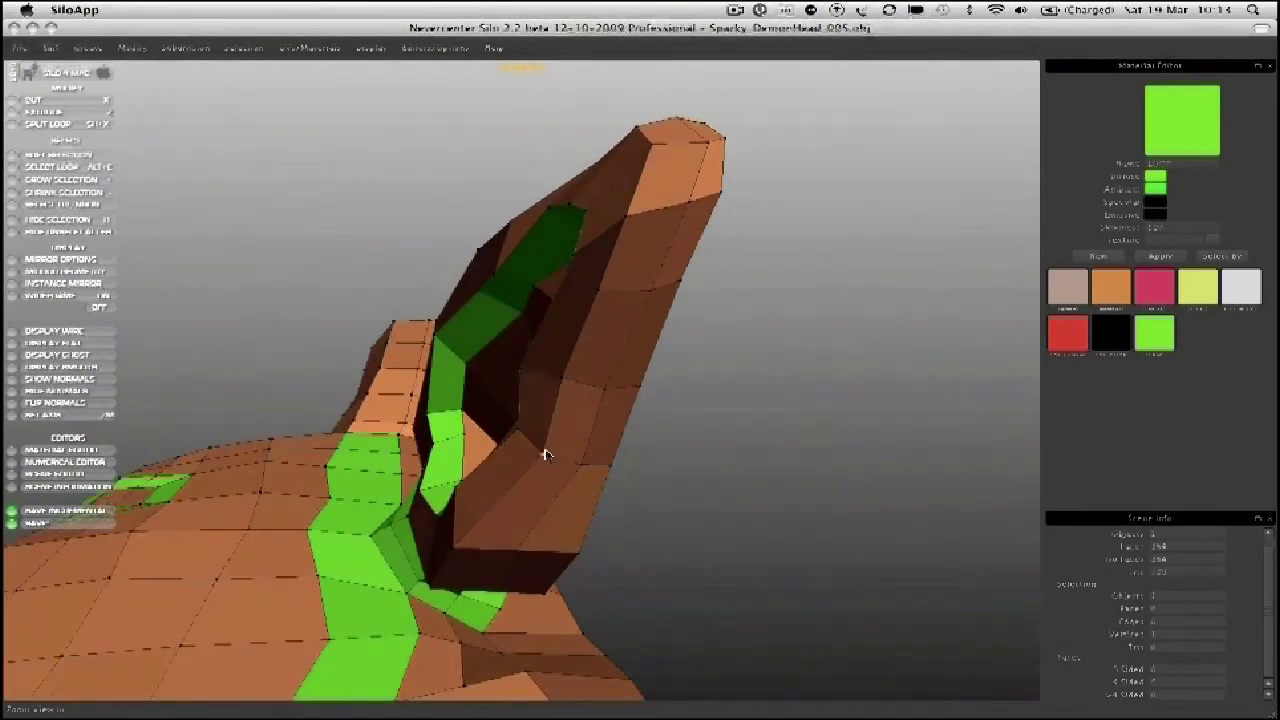
middle_drag(580, 497, 597, 463)
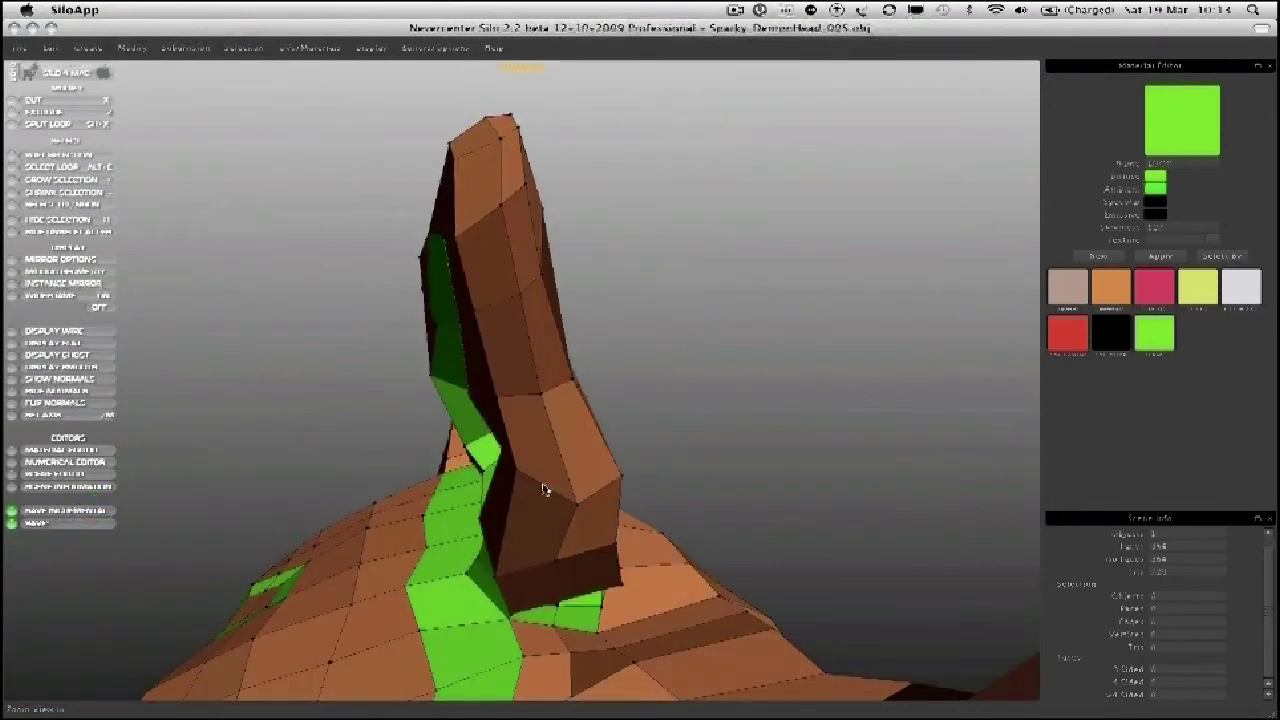
drag(545, 484, 538, 503)
Step: Adjust the vertex near the tip on the back of the ear to smooth its outline
middle_drag(601, 482, 714, 463)
middle_drag(643, 483, 638, 453)
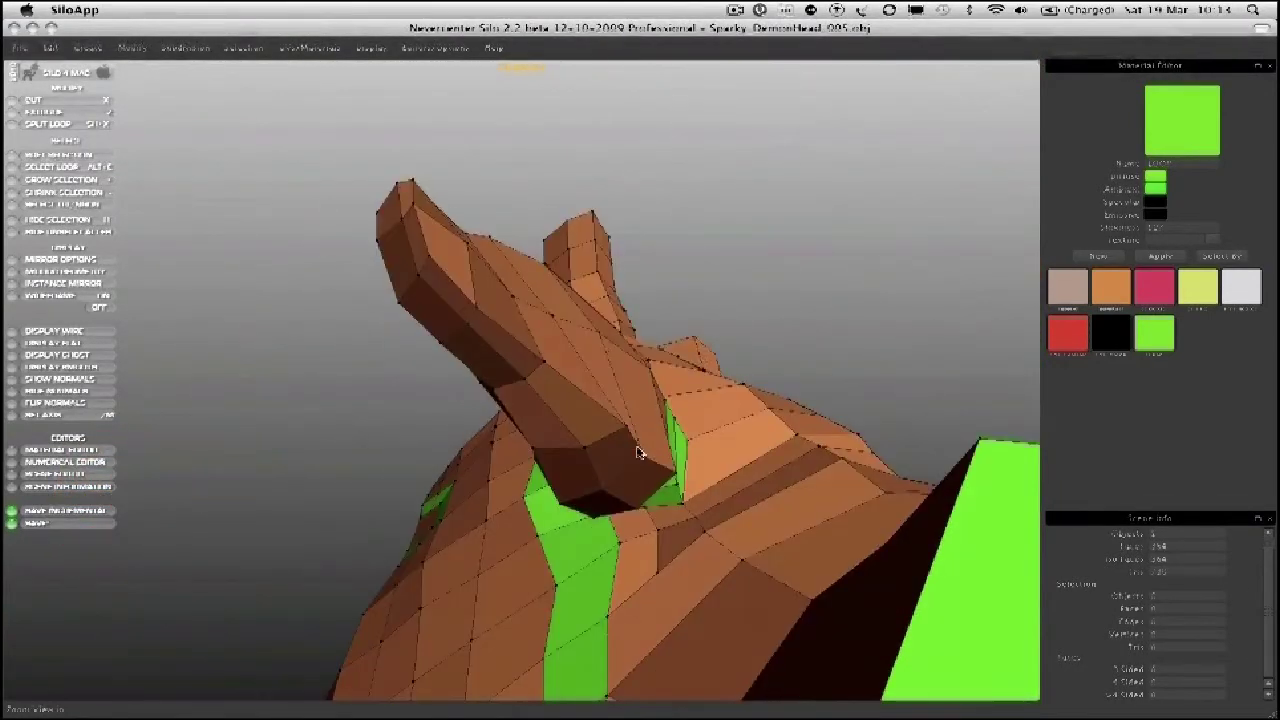
middle_drag(655, 398, 391, 313)
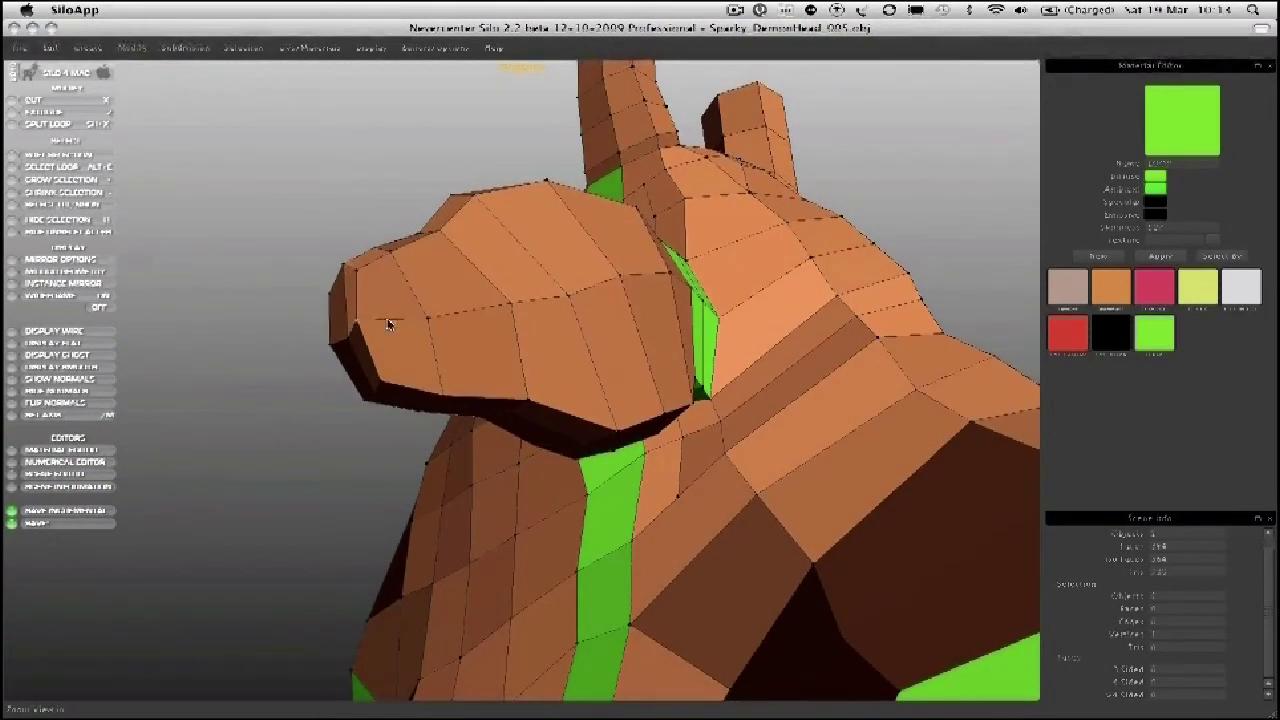
drag(387, 324, 372, 276)
middle_drag(376, 270, 467, 432)
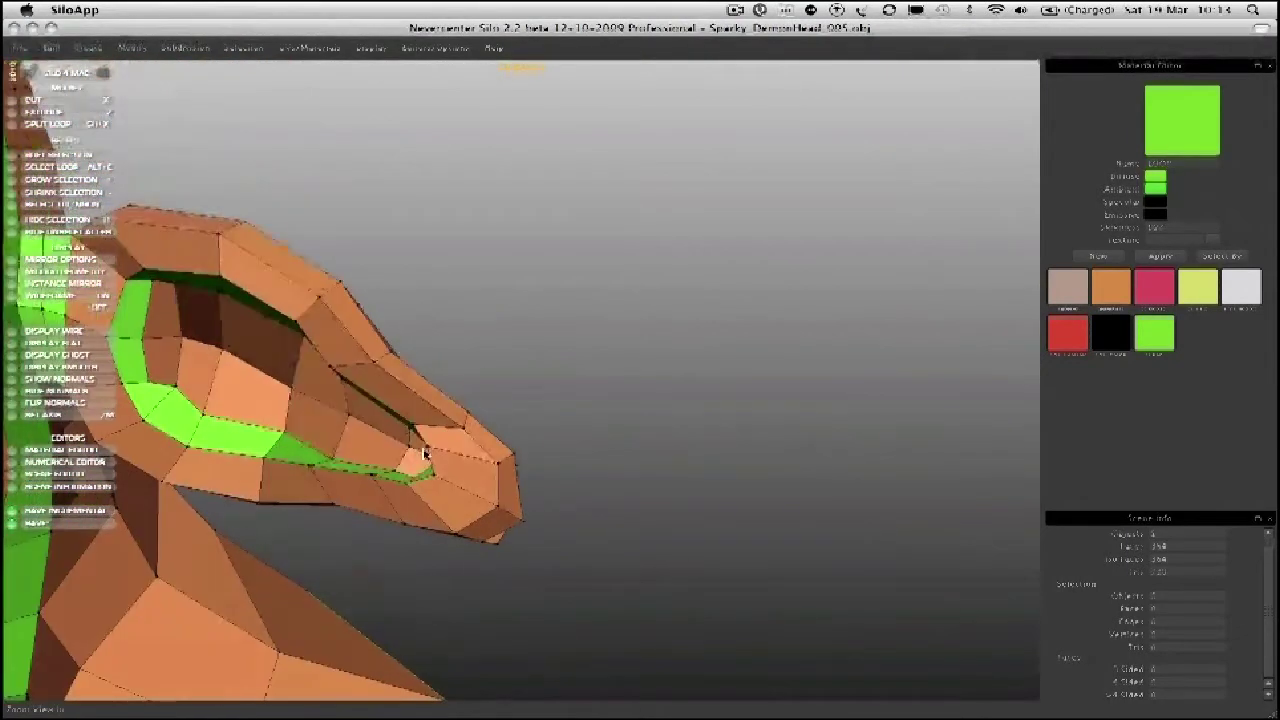
middle_drag(390, 410, 337, 417)
scroll(337, 417, down, 1)
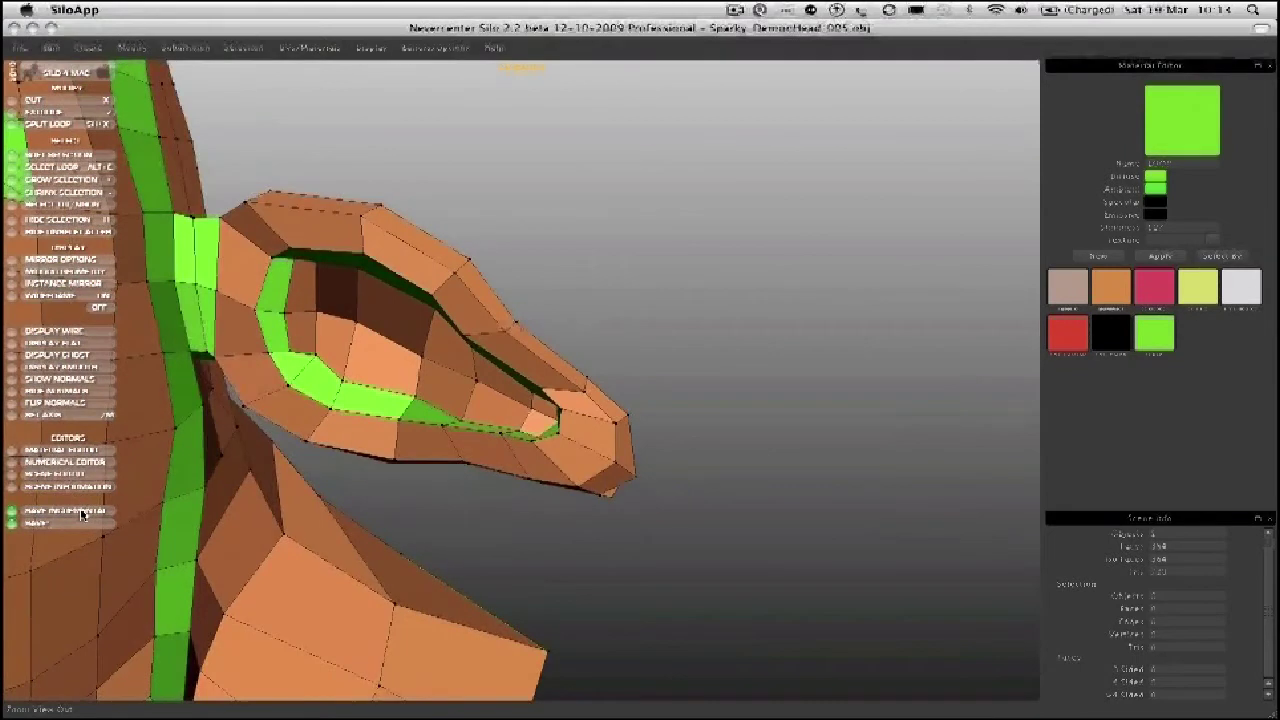
Step: Save an incremental version of the head as Sparky_DemonHead_096.obj and subdivide the mesh to preview its smooth form
middle_drag(138, 487, 269, 374)
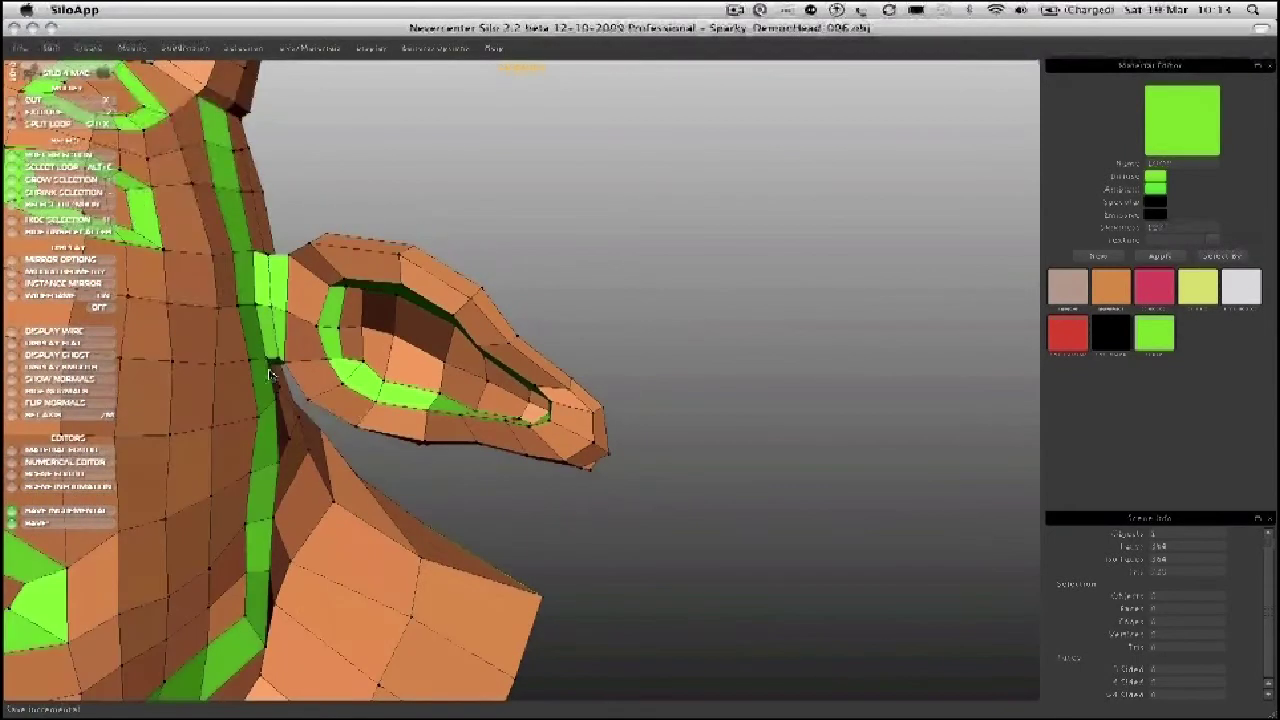
key(c)
scroll(440, 313, down, 3)
middle_drag(440, 313, 250, 318)
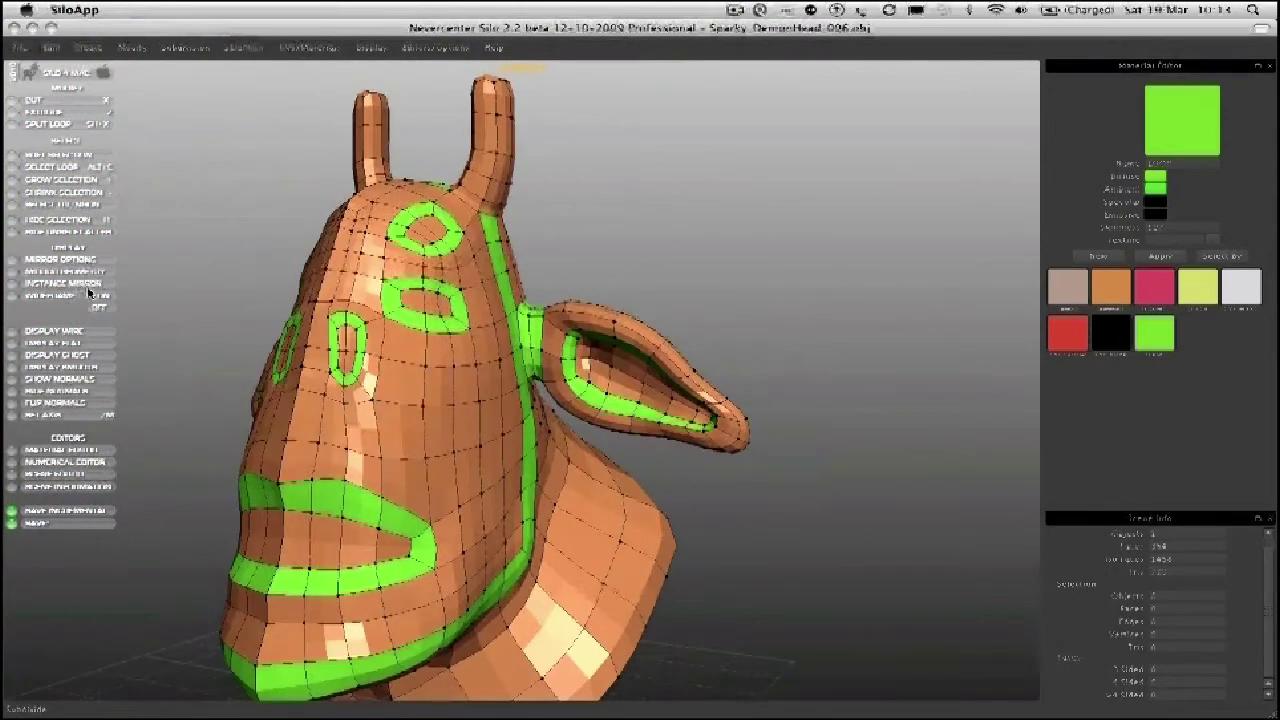
Step: Compare the subdivision levels, keep the mesh subdivided, and display it smooth-shaded without wireframe lines
key(v)
key(c)
key(v)
key(c)
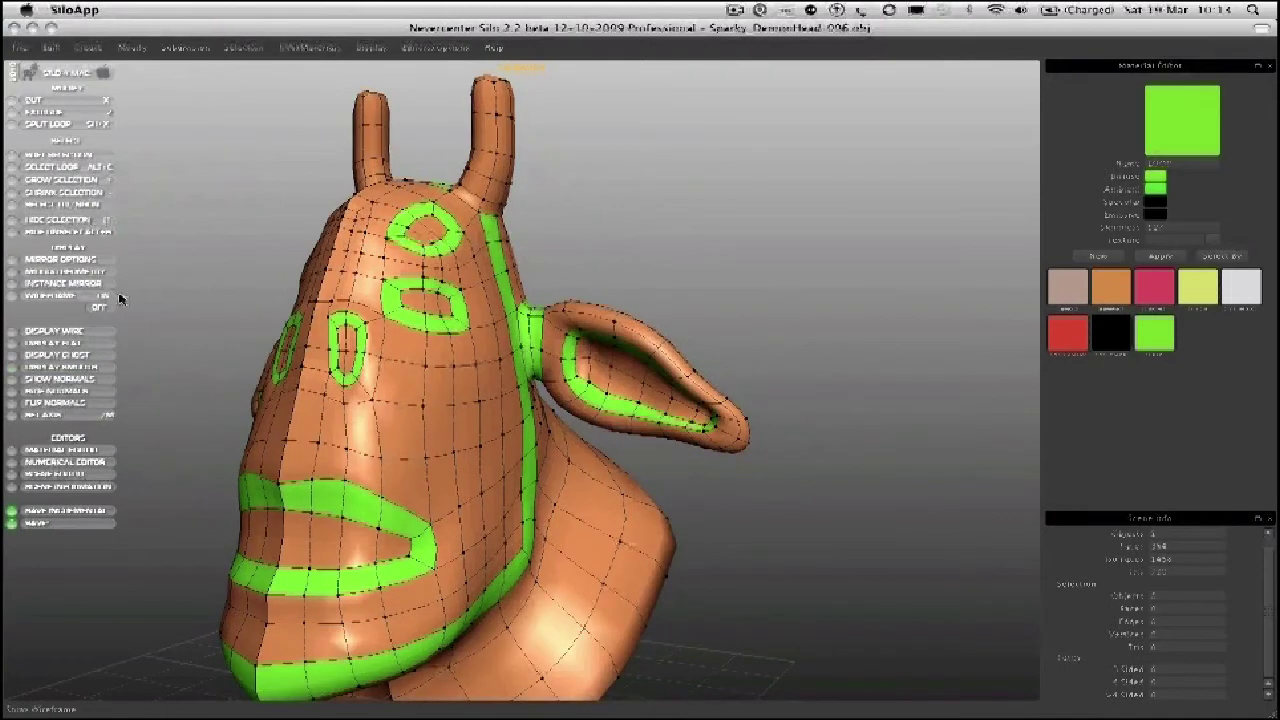
click(98, 332)
key(f)
middle_drag(416, 389, 443, 346)
scroll(454, 346, up, 5)
Step: Select the ear's vertices with soft selection and swing the ear backward along the head
key(a)
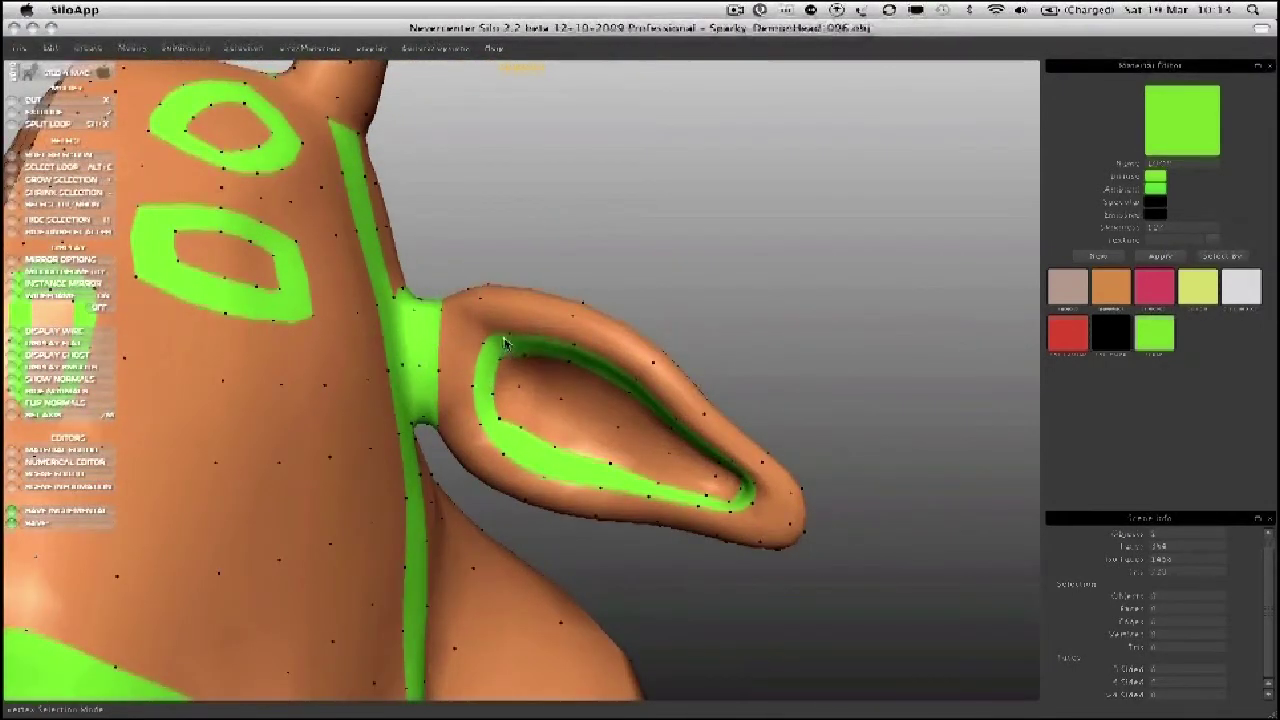
scroll(523, 314, down, 5)
middle_drag(523, 314, 597, 447)
scroll(387, 386, down, 4)
scroll(597, 447, up, 5)
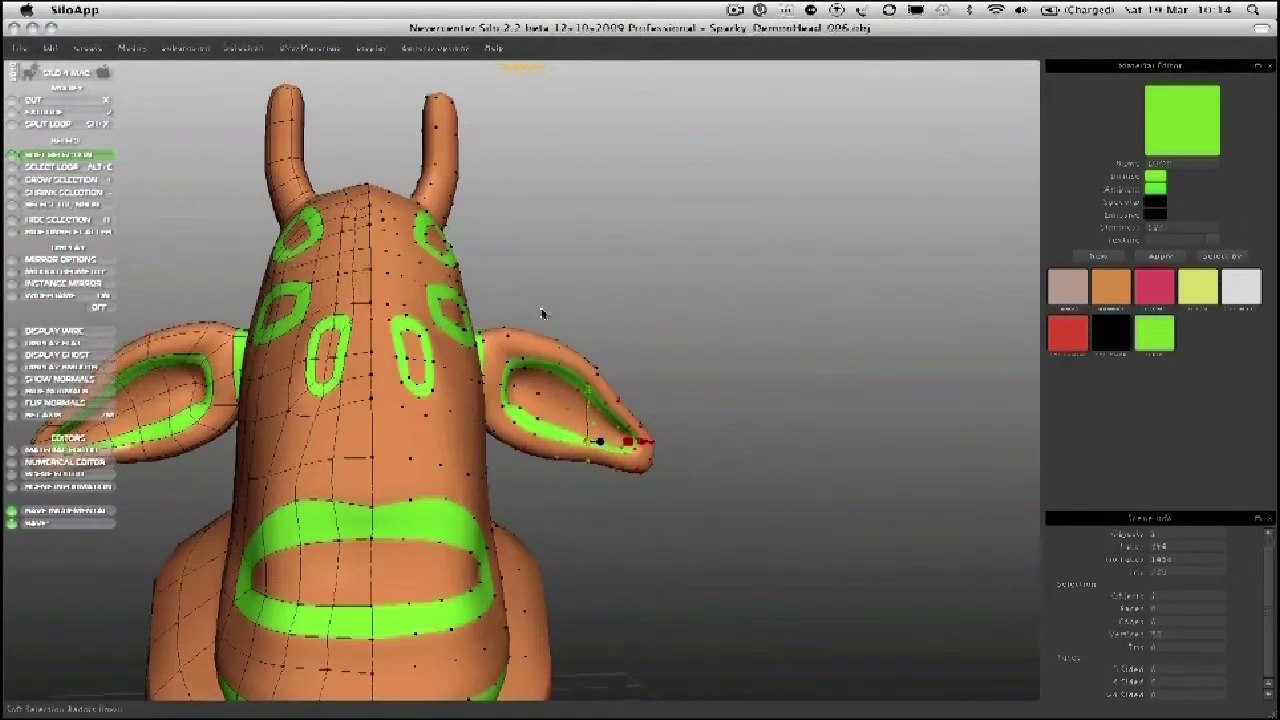
middle_drag(646, 289, 588, 351)
drag(625, 407, 509, 433)
middle_drag(512, 338, 462, 374)
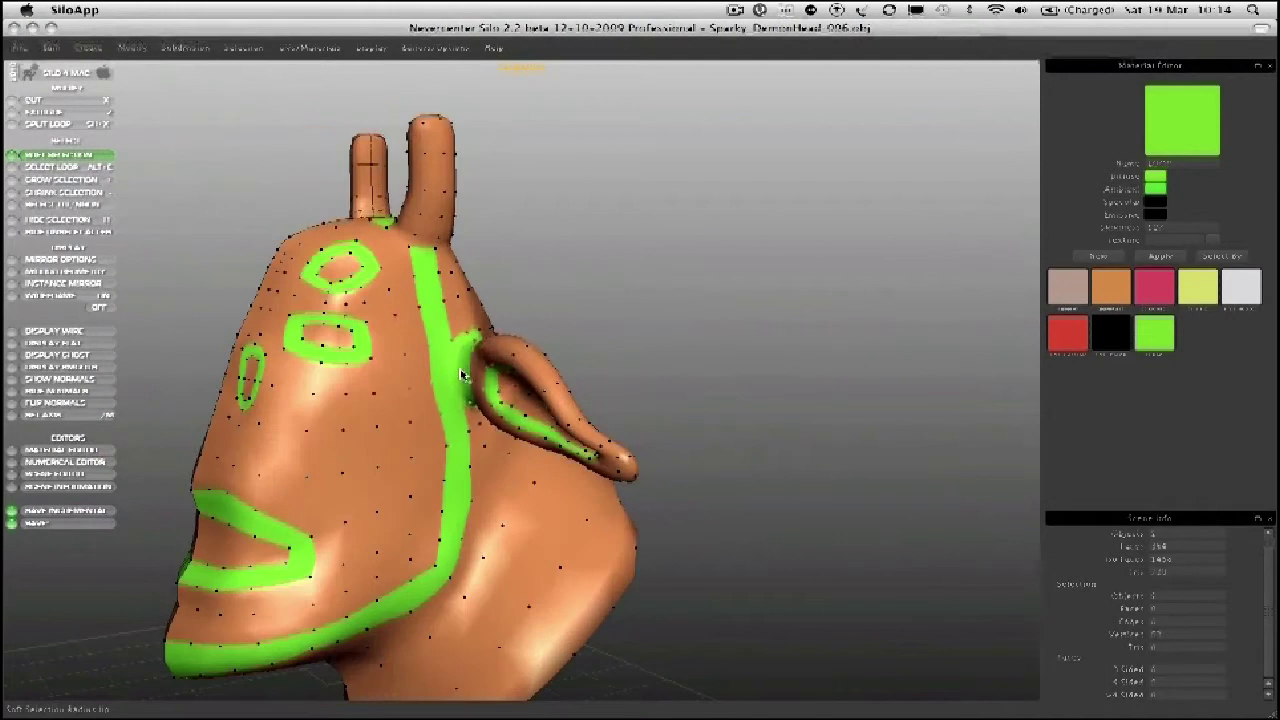
Step: Adjust the ear further with soft selection so that it slopes down along the side of the head
drag(540, 374, 586, 451)
middle_drag(586, 451, 487, 447)
drag(577, 401, 588, 398)
middle_drag(646, 378, 601, 401)
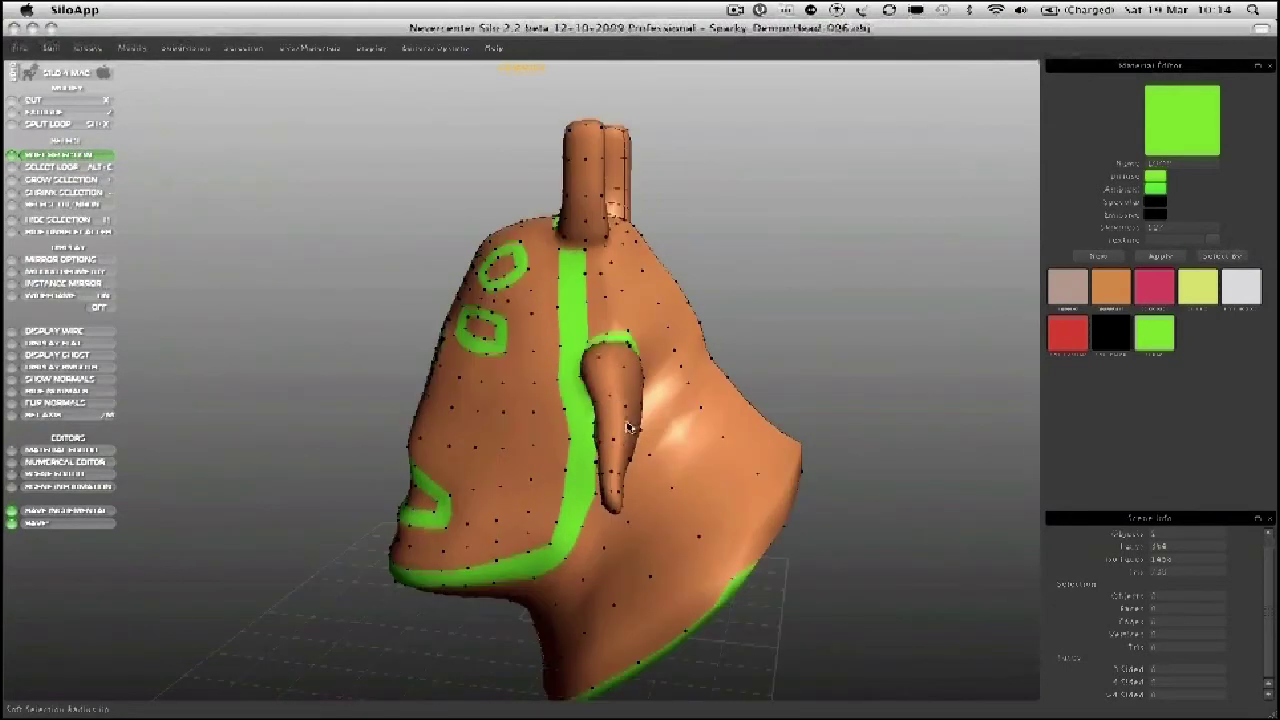
Step: Refine the ear's tip and outline with soft selection, adjusting its vertices from the front and the back
middle_drag(604, 446, 487, 367)
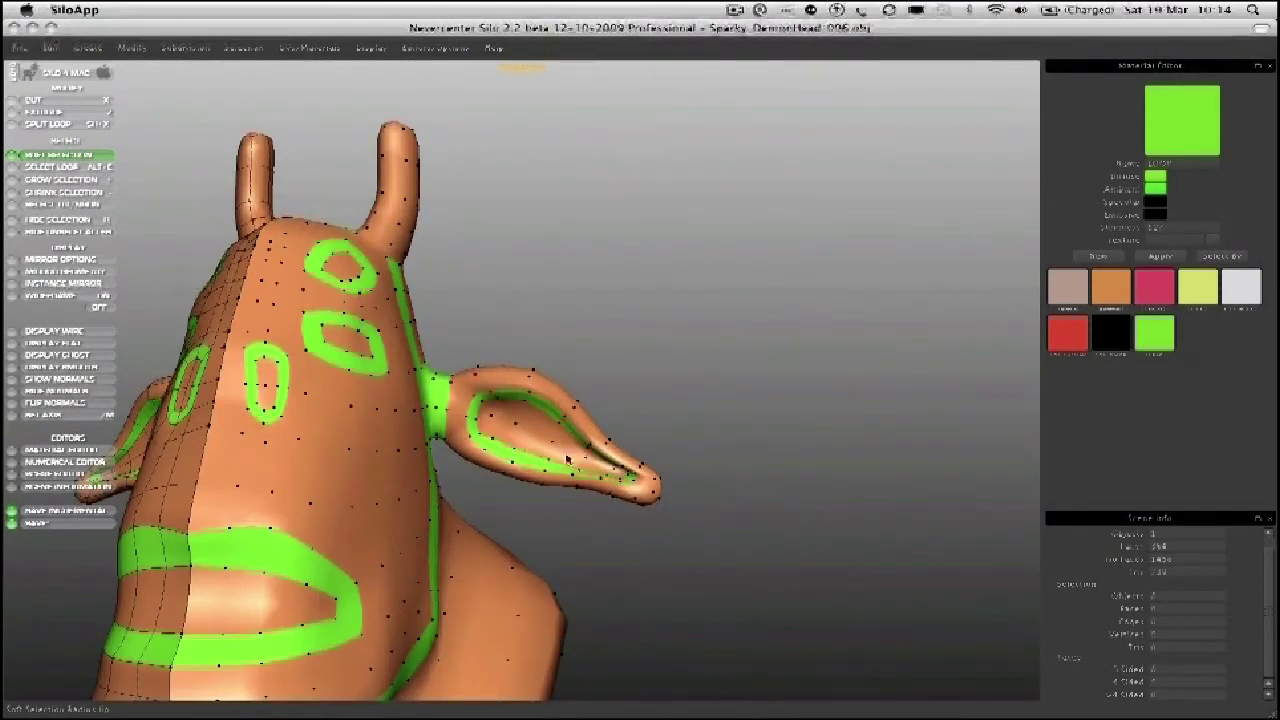
drag(631, 498, 633, 491)
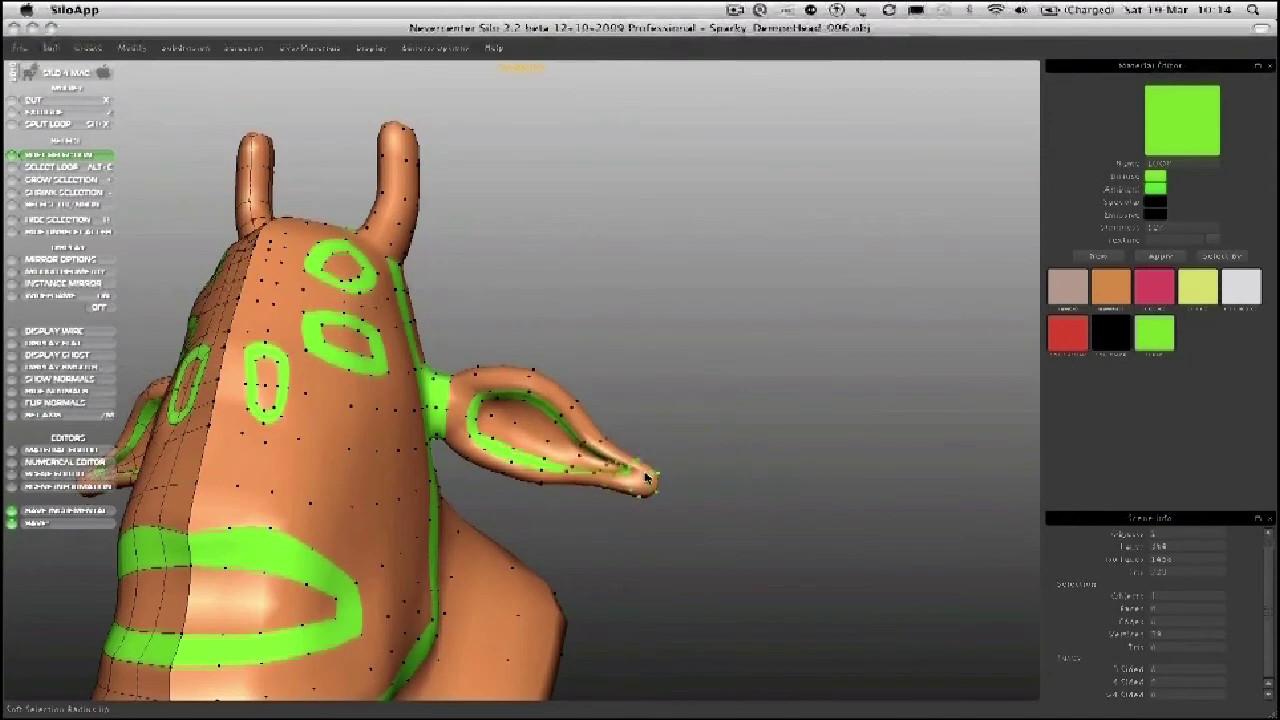
click(632, 487)
middle_drag(527, 400, 566, 458)
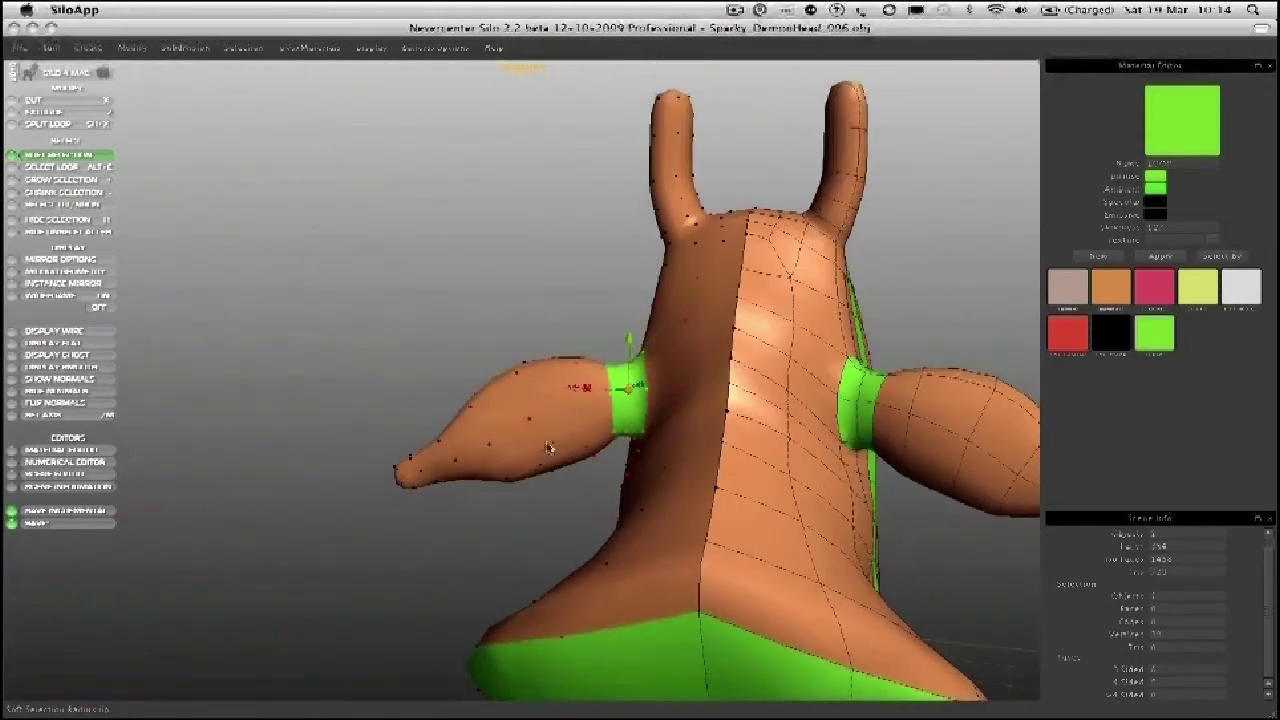
click(490, 460)
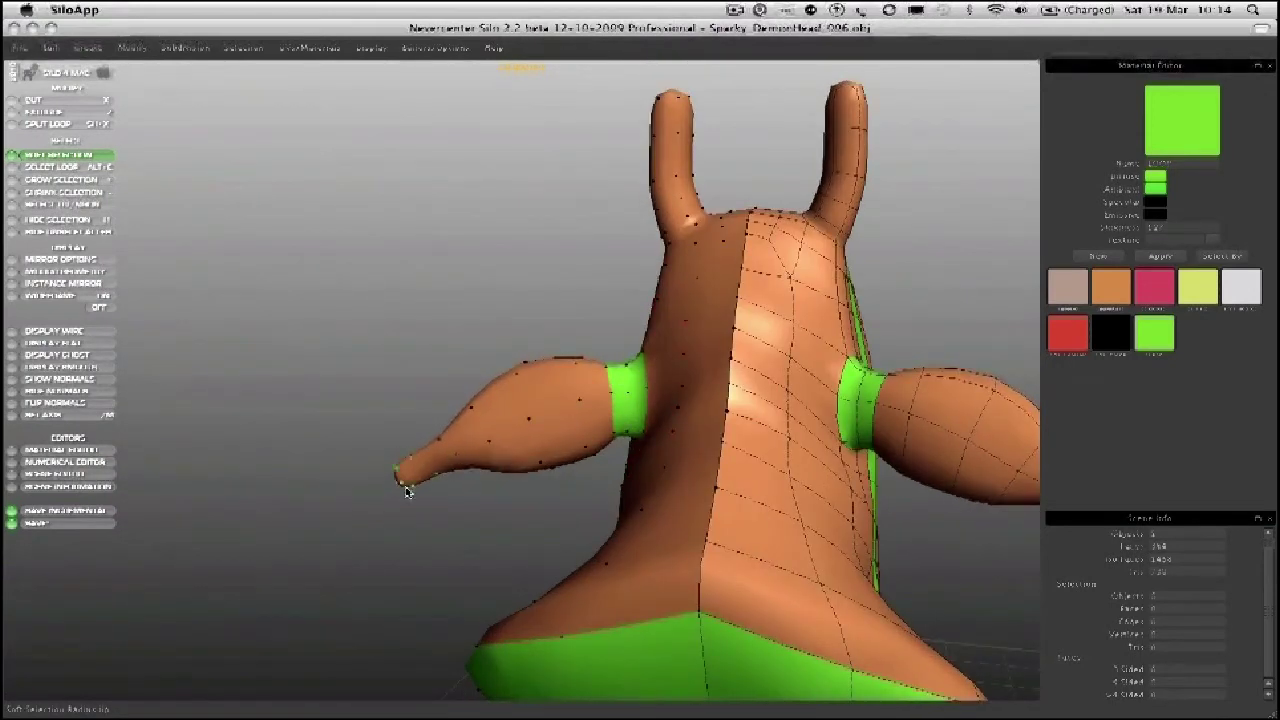
middle_drag(405, 398, 372, 424)
mouse_move(440, 445)
middle_down()
mouse_move(545, 440)
mouse_move(457, 443)
middle_up()
Step: Return the head to its unsubdivided base mesh and display it flat-shaded with visible edges
scroll(540, 426, up, 4)
click(535, 370)
middle_drag(535, 370, 604, 352)
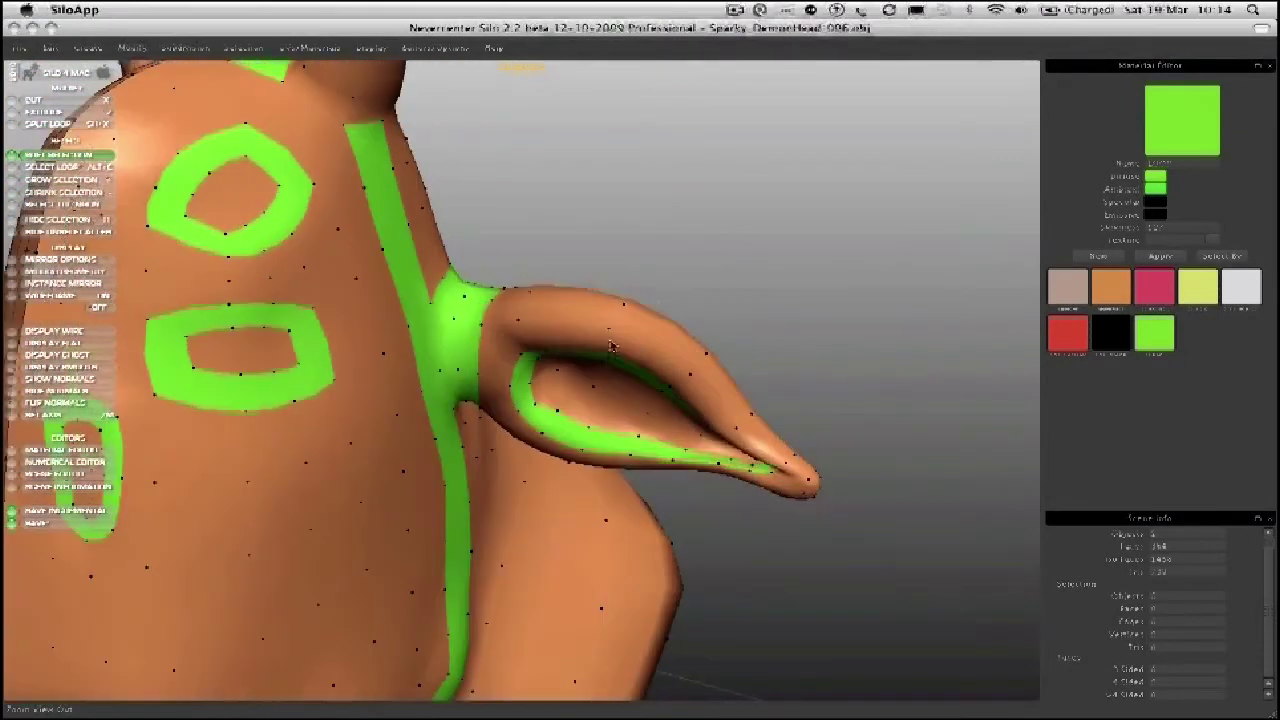
scroll(480, 376, down, 6)
middle_drag(473, 318, 335, 353)
scroll(525, 357, up, 4)
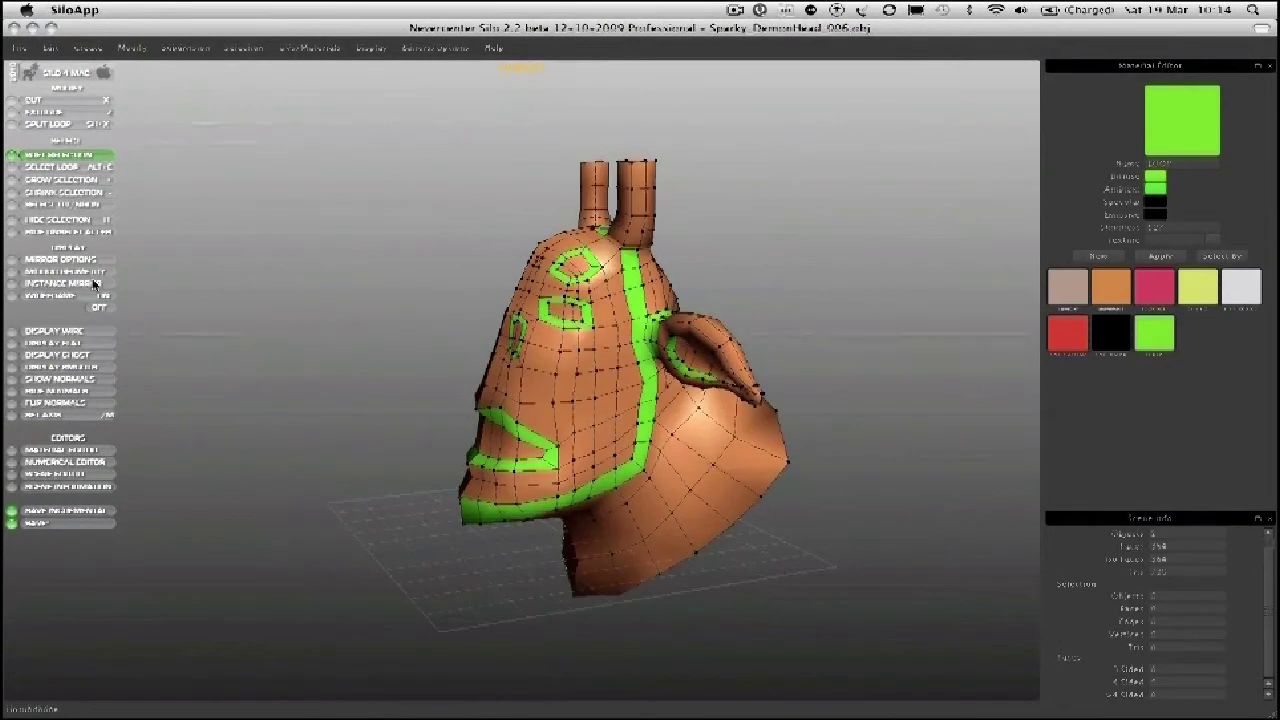
click(78, 343)
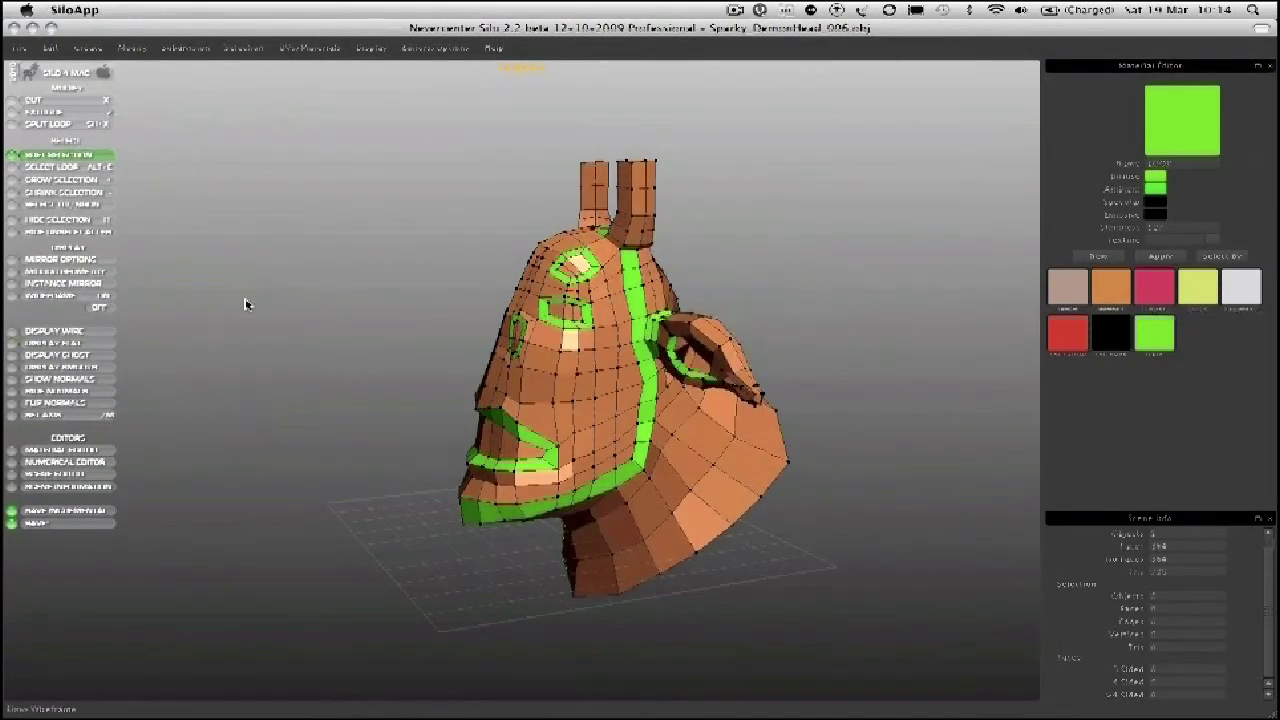
mouse_move(334, 289)
middle_down()
mouse_move(249, 280)
mouse_move(376, 278)
mouse_move(440, 300)
mouse_move(405, 305)
mouse_move(417, 313)
mouse_move(508, 234)
mouse_move(608, 220)
mouse_move(358, 252)
mouse_move(334, 240)
mouse_move(369, 217)
mouse_move(350, 240)
mouse_move(370, 268)
mouse_move(314, 277)
mouse_move(349, 297)
mouse_move(322, 300)
mouse_move(320, 288)
mouse_move(308, 300)
middle_up()
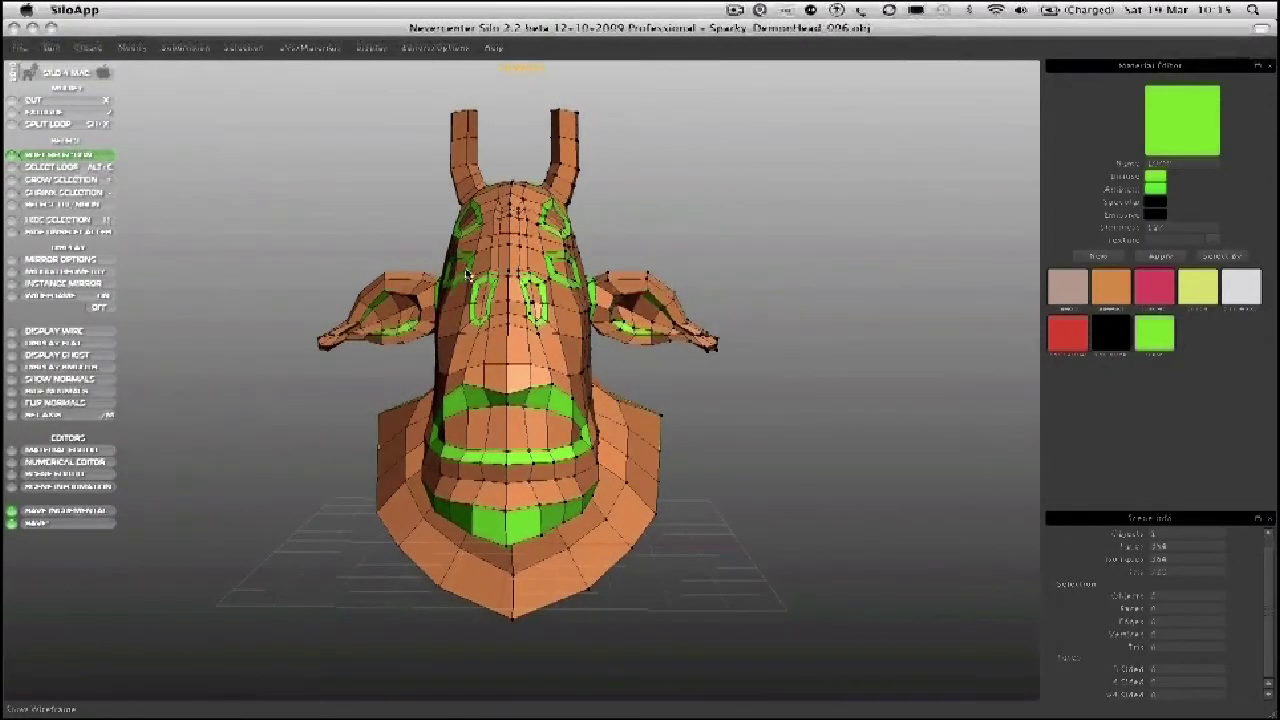
Step: Turn off soft selection and cut new edges behind the horn base and across the back of the skull
middle_drag(491, 270, 457, 394)
scroll(401, 372, up, 5)
click(460, 390)
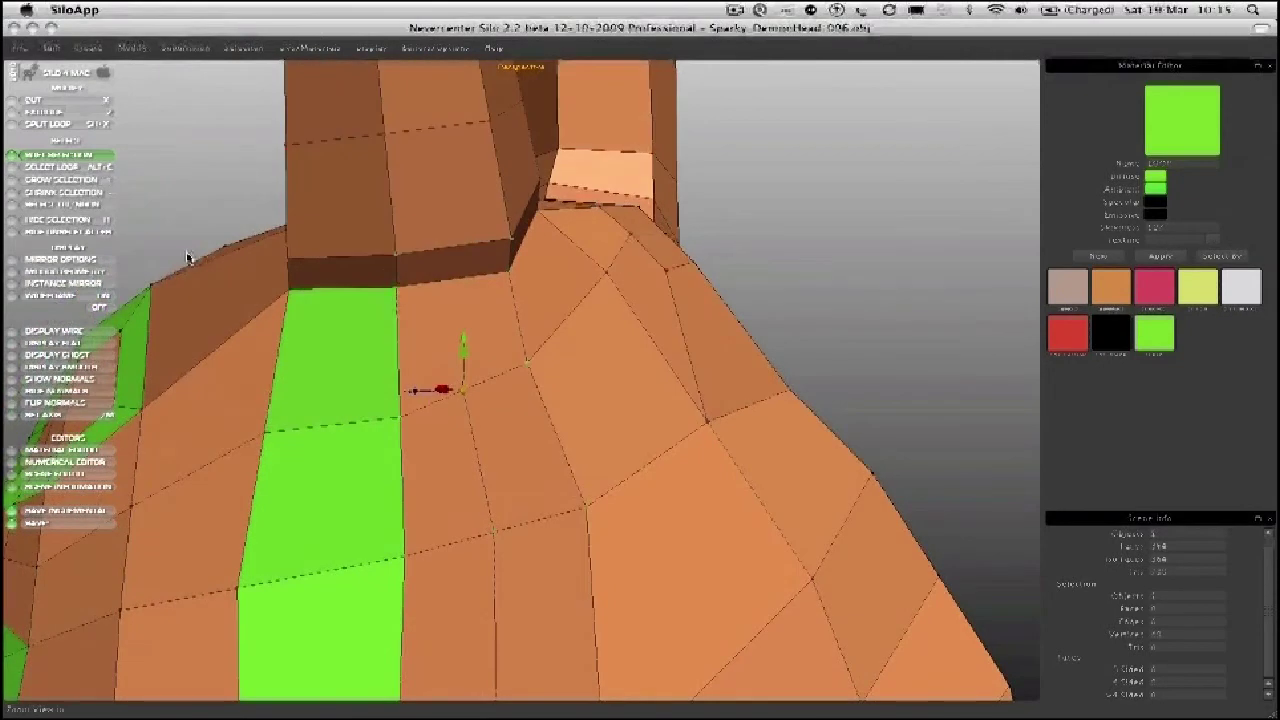
click(79, 157)
click(432, 298)
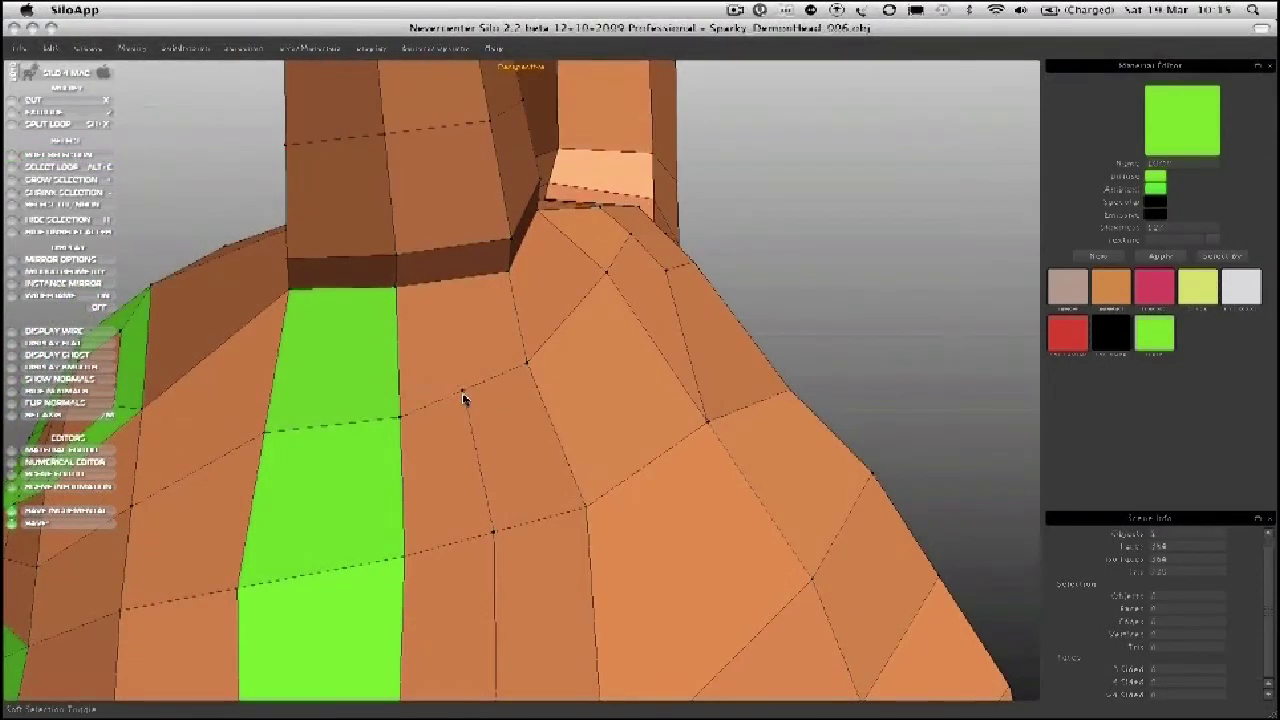
click(504, 293)
scroll(498, 305, down, 5)
click(735, 311)
middle_drag(648, 317, 583, 357)
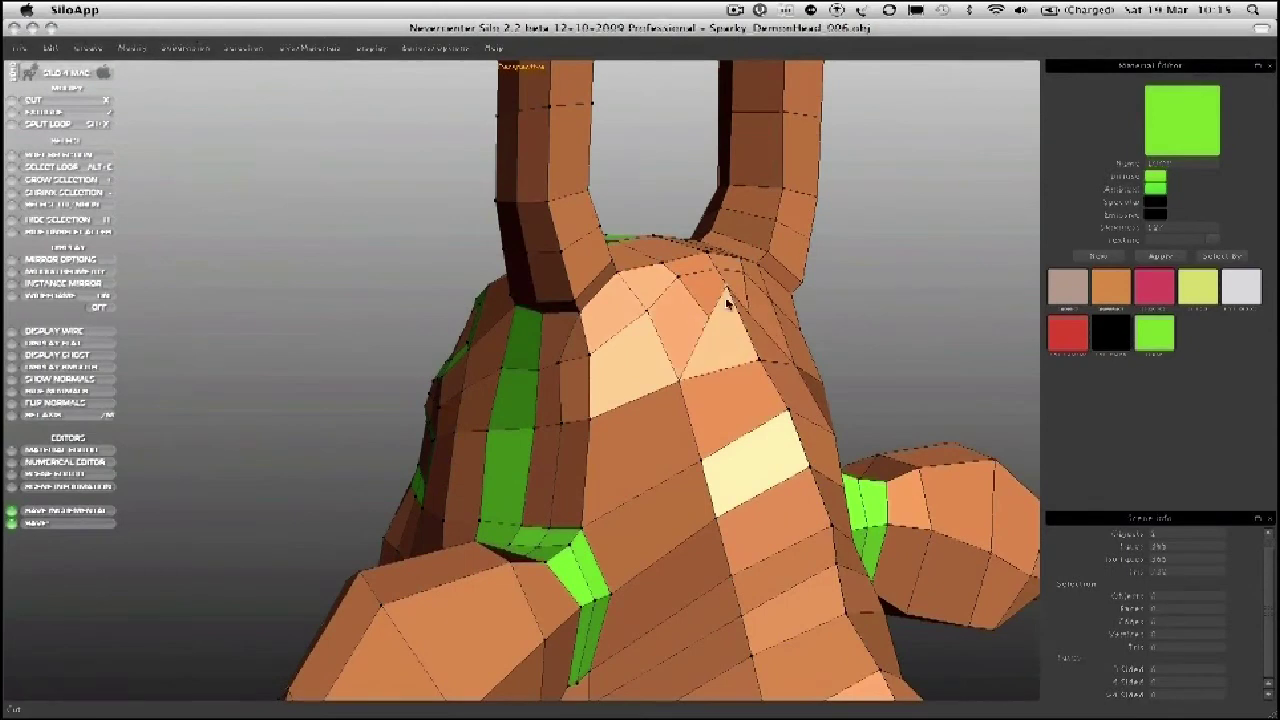
middle_drag(659, 335, 582, 382)
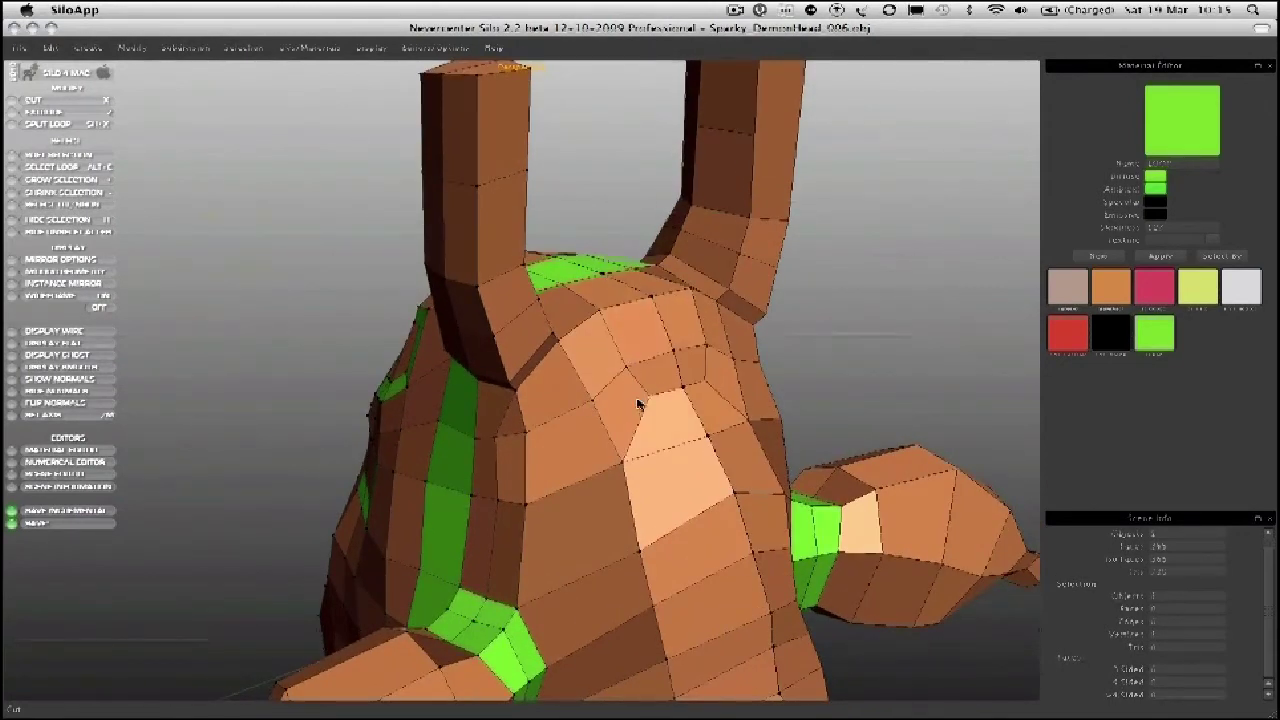
Step: Split the strip of faces behind the horn with a new loop and reposition the vertices below it
key(d)
click(552, 393)
shift+double_click(639, 340)
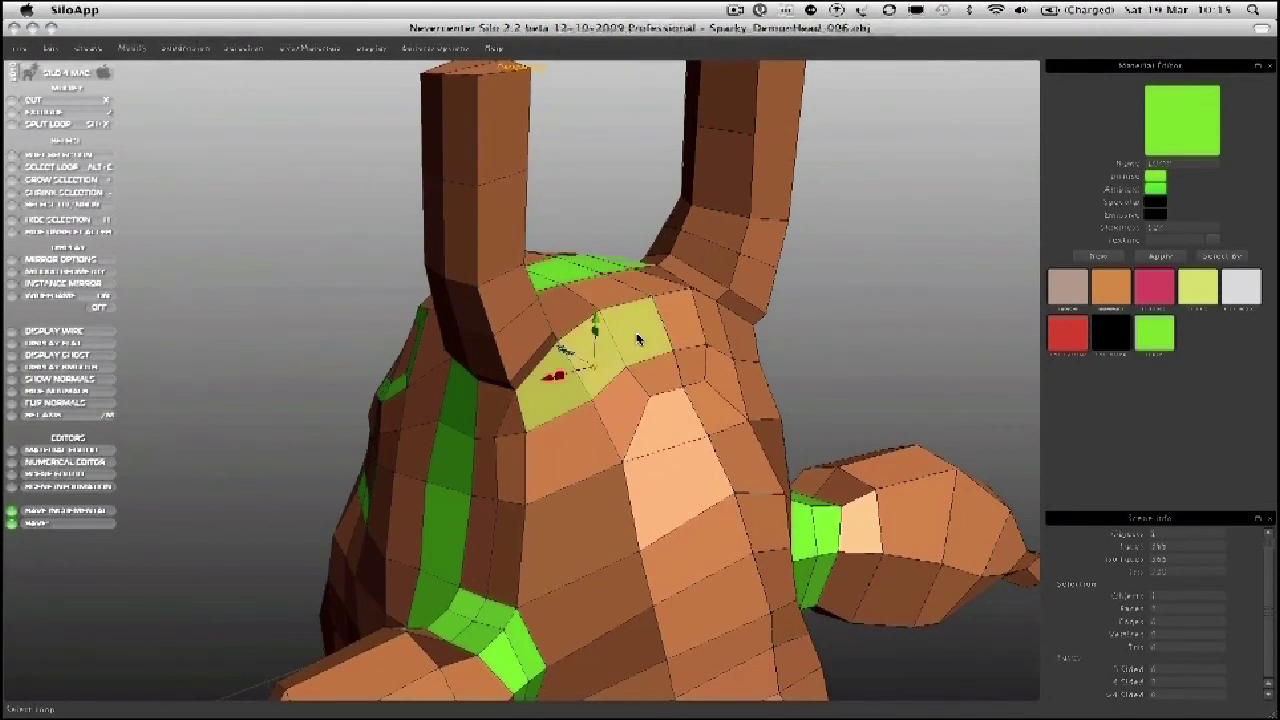
key(shift+x)
key(a)
drag(525, 404, 541, 449)
drag(525, 504, 544, 509)
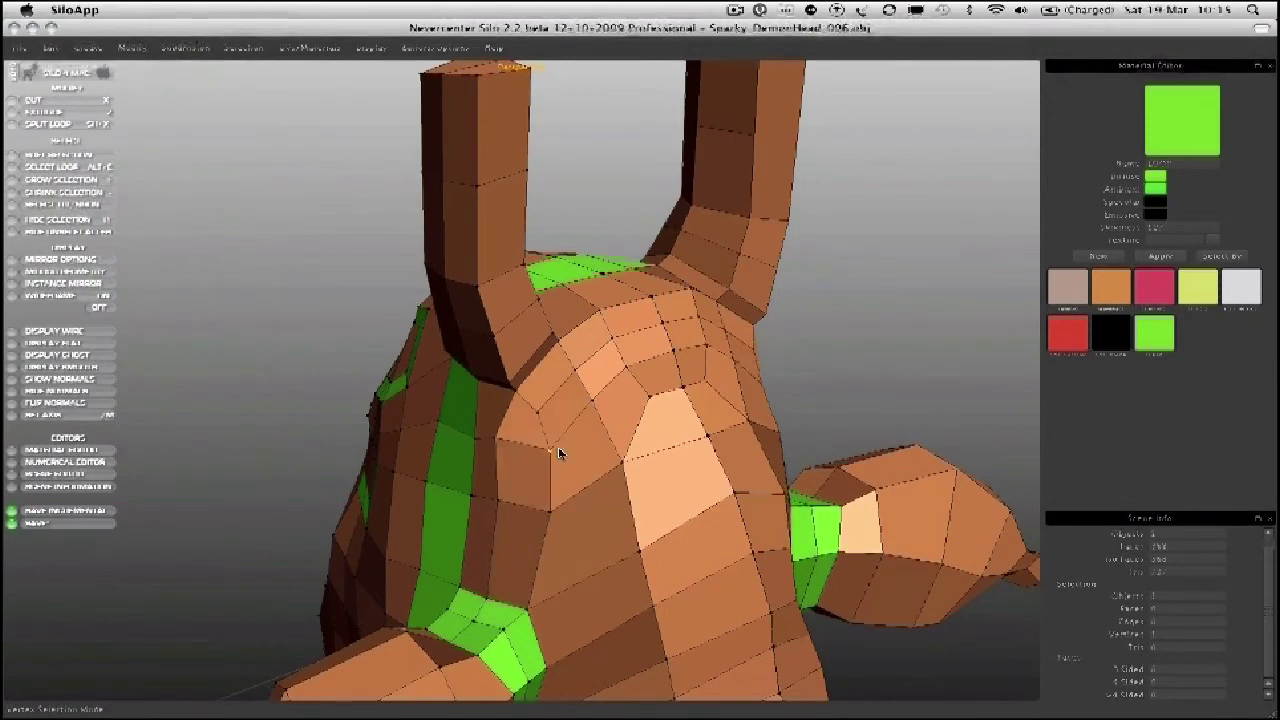
drag(506, 444, 586, 541)
Step: Cut new edges through the faces below the ear, behind the green band, to continue the edge line
middle_drag(578, 508, 480, 283)
middle_drag(288, 342, 473, 407)
middle_drag(593, 457, 586, 349)
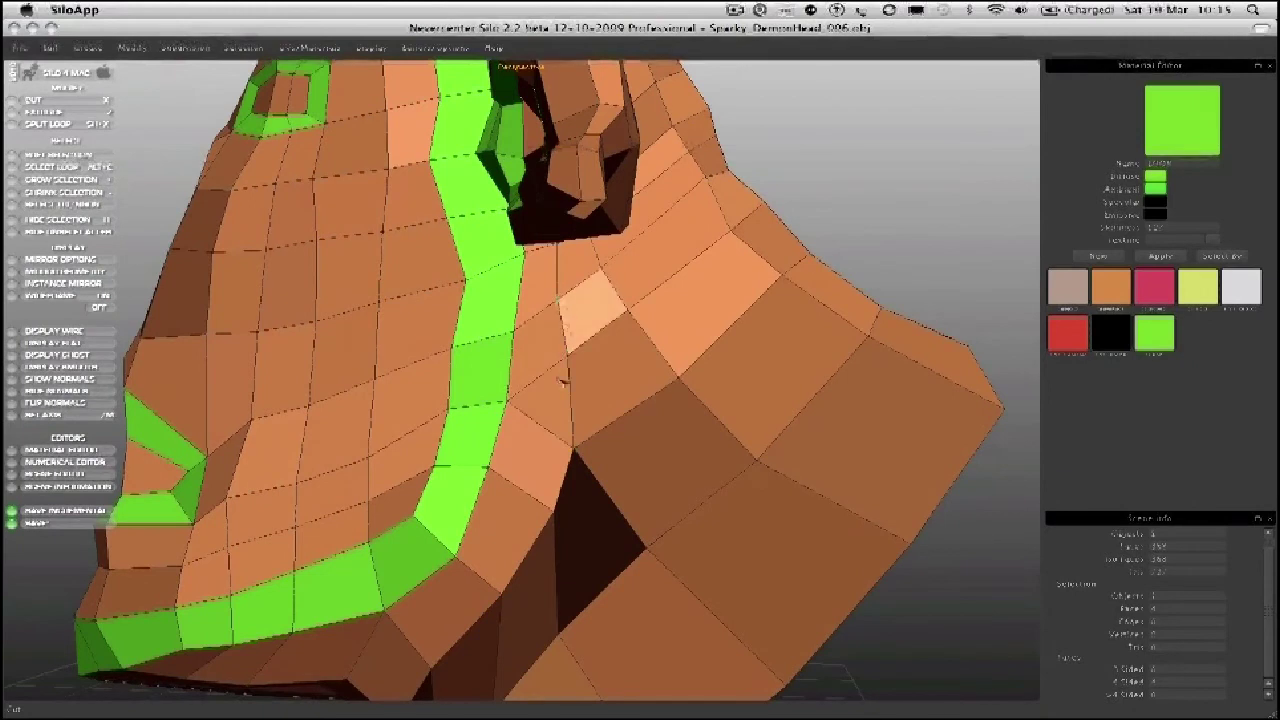
middle_drag(570, 401, 565, 378)
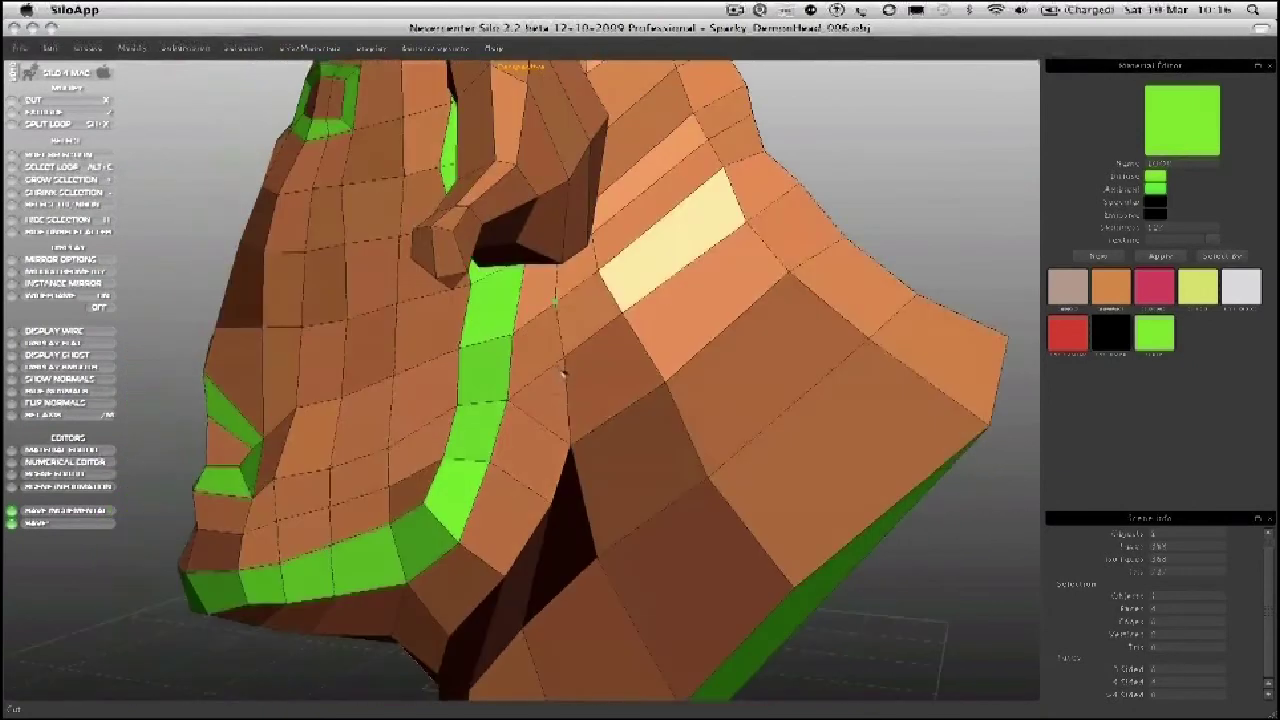
alt+right_drag(519, 386, 538, 374)
click(957, 140)
middle_drag(729, 283, 640, 346)
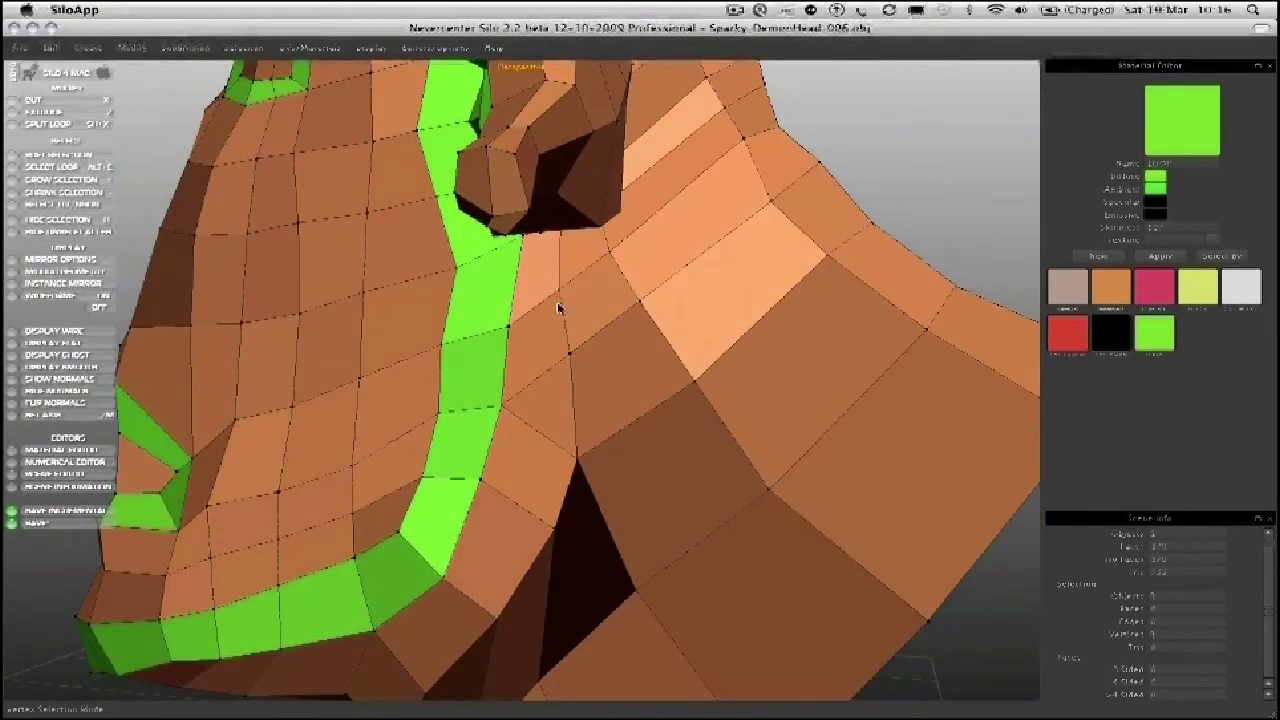
middle_drag(490, 413, 531, 371)
alt+right_drag(531, 371, 460, 397)
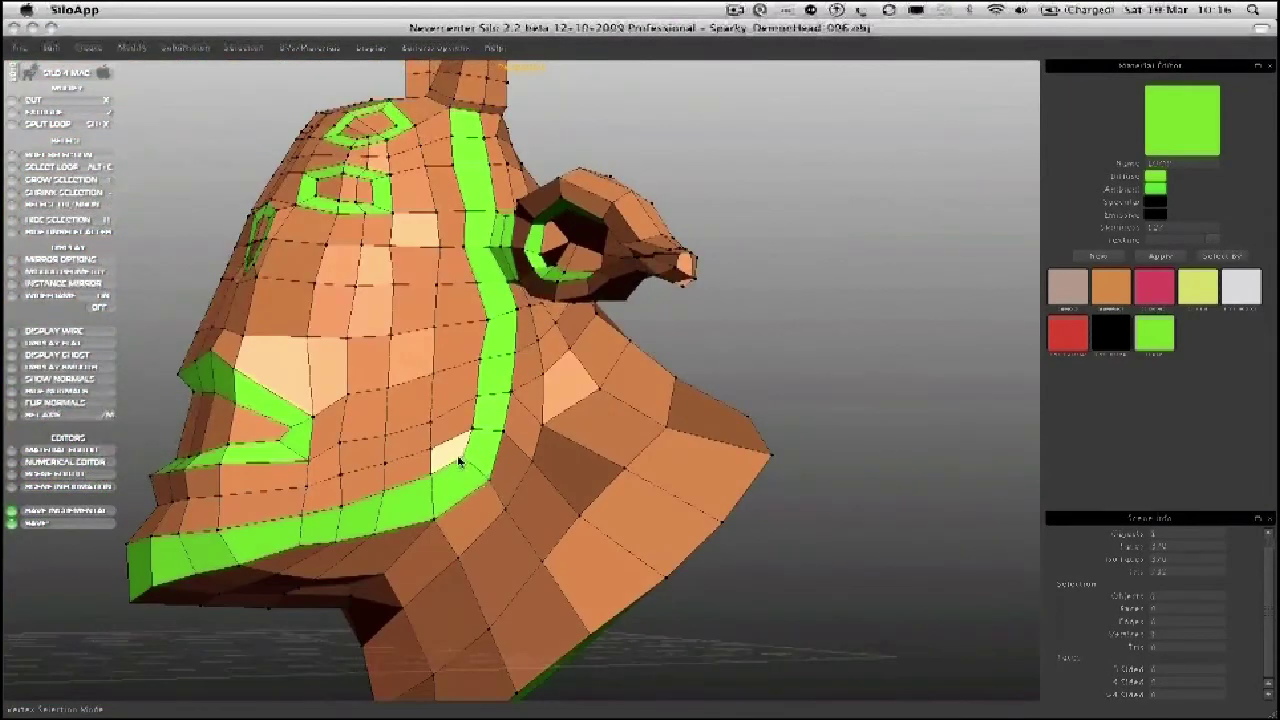
Step: Examine the triangular face below the ear, beside the green band, and its surrounding topology from several angles
middle_drag(530, 437, 508, 376)
key(d)
click(548, 389)
scroll(554, 420, up, 5)
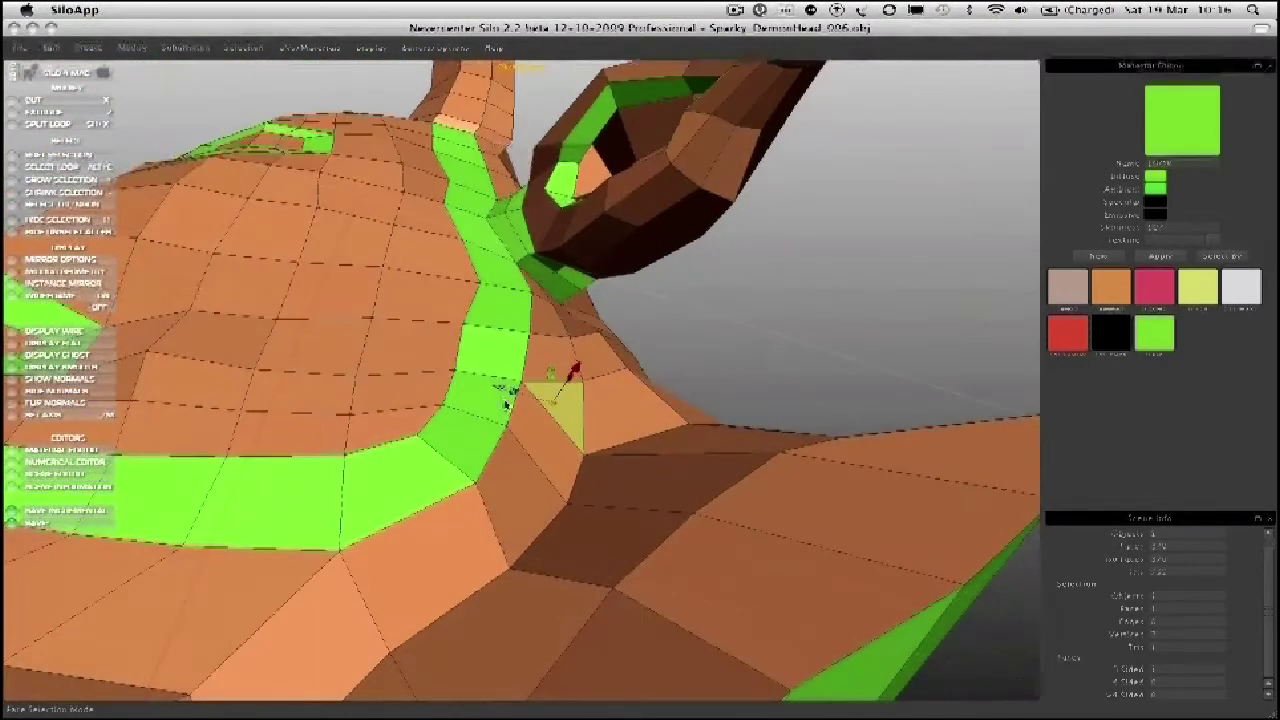
key(a)
click(563, 449)
middle_drag(560, 449, 527, 392)
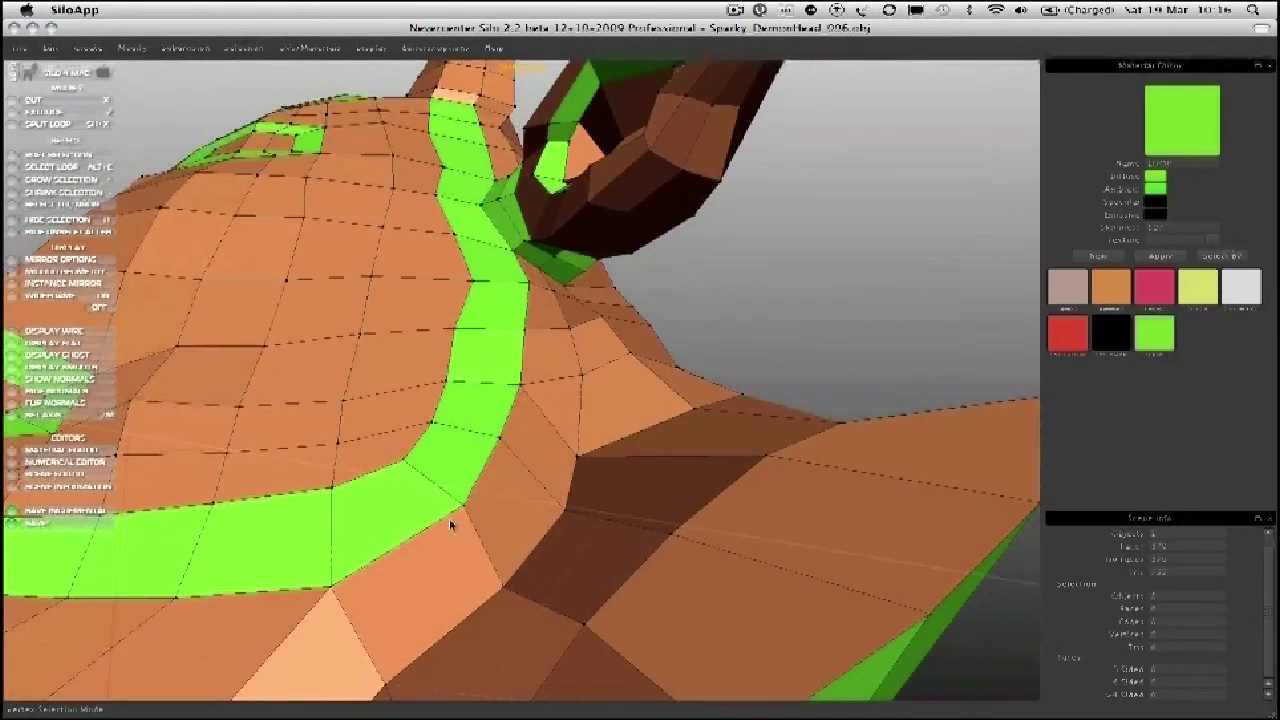
middle_drag(535, 341, 349, 546)
middle_drag(437, 497, 349, 656)
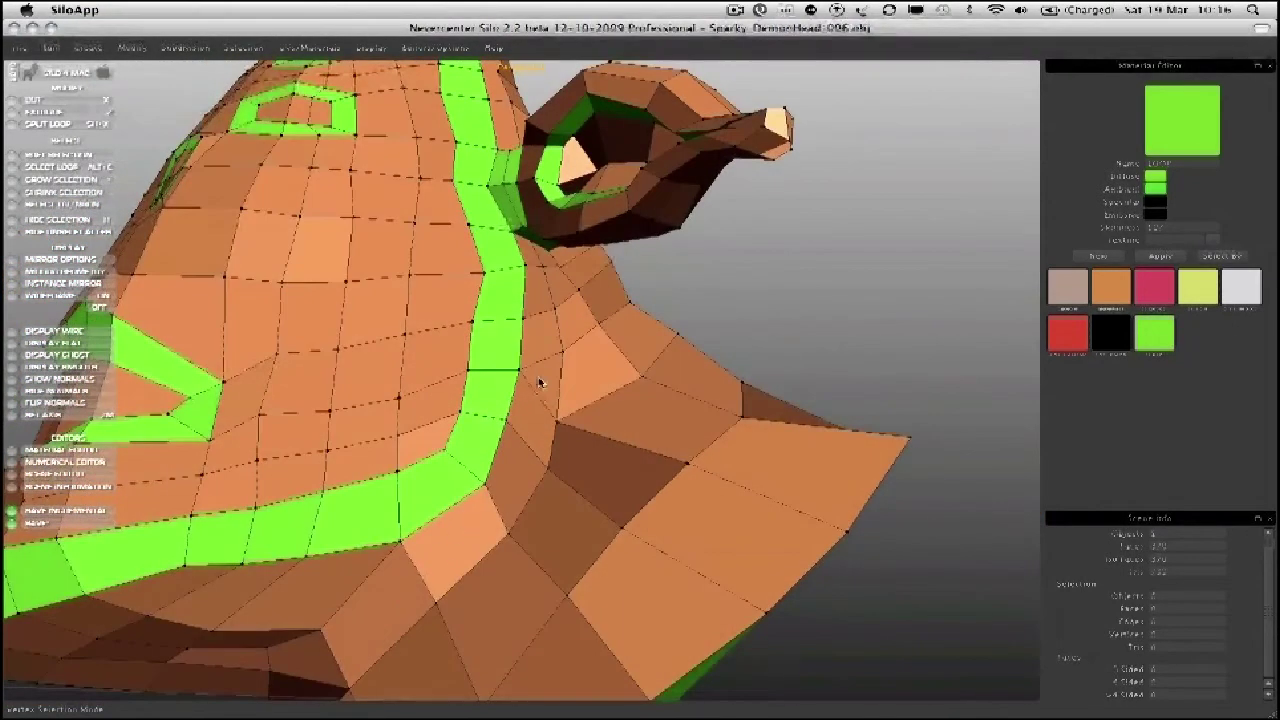
middle_drag(523, 390, 580, 415)
click(447, 440)
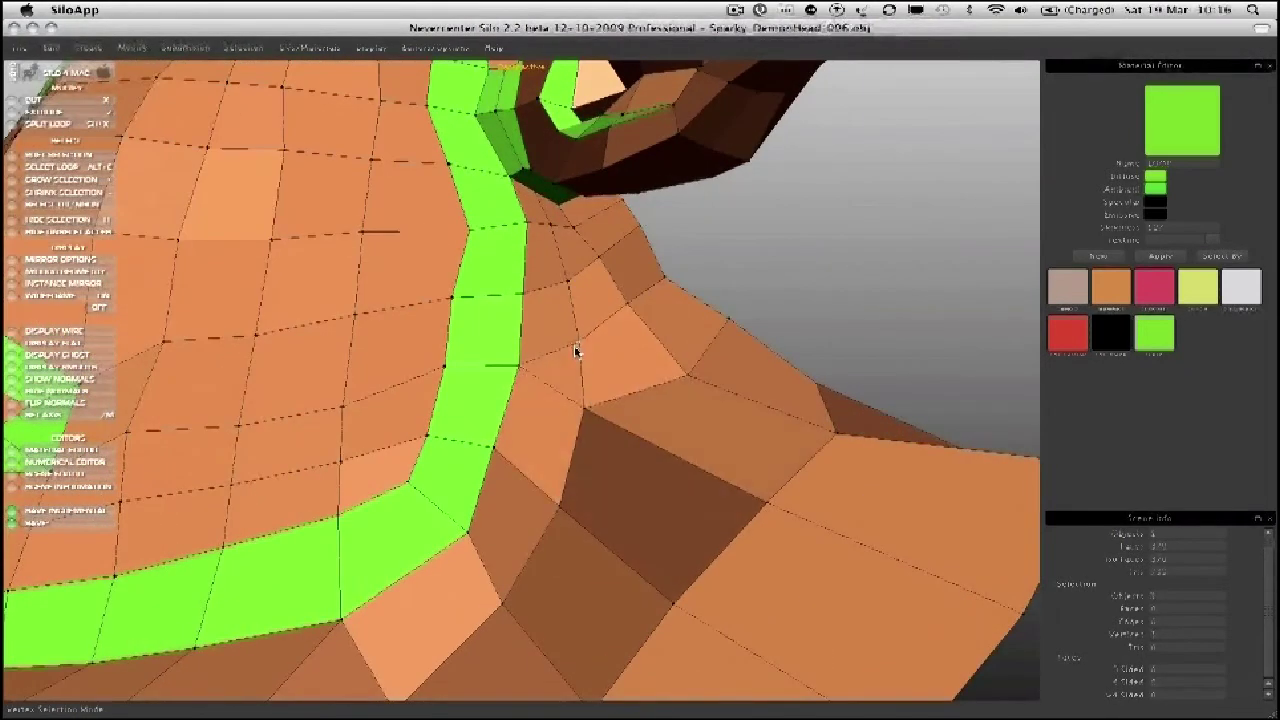
Step: Merge the two vertices on the triangle's short rear edge below the ear
drag(583, 407, 590, 398)
middle_drag(535, 355, 605, 345)
right_click(641, 292)
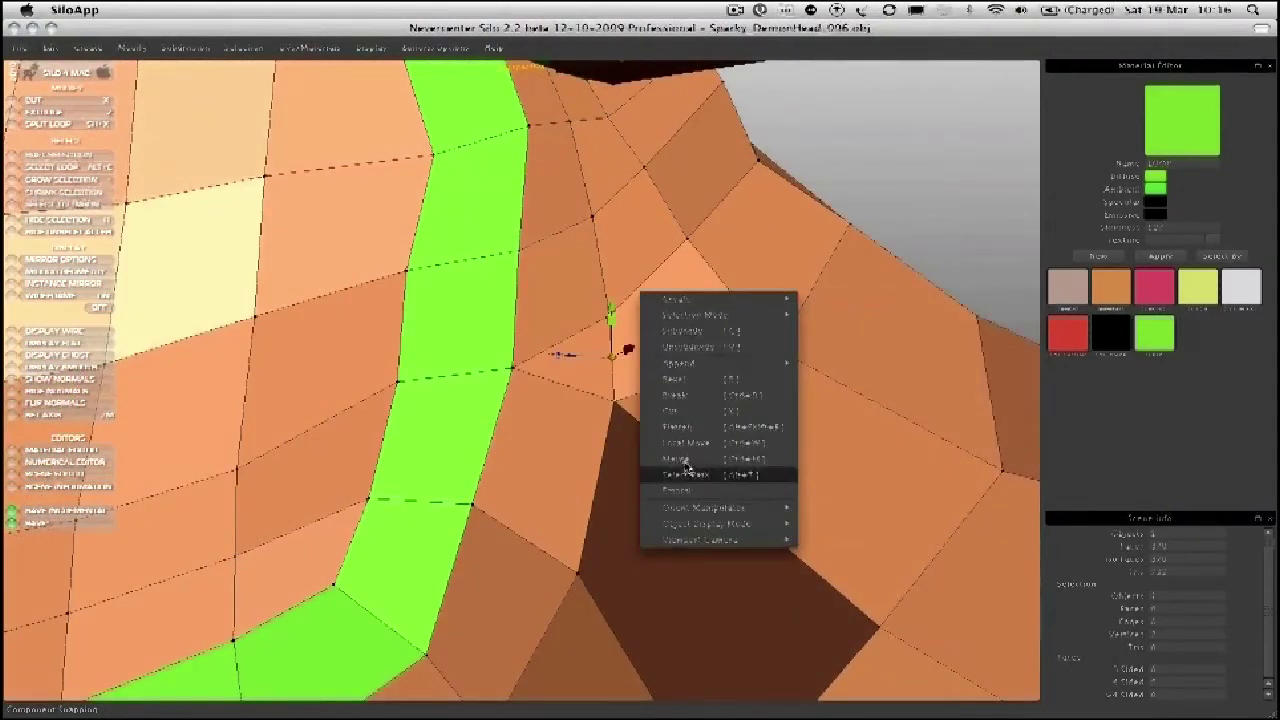
click(684, 460)
Step: Nudge the merged vertex and its neighbours below the ear to even out the surrounding faces
drag(614, 350, 617, 394)
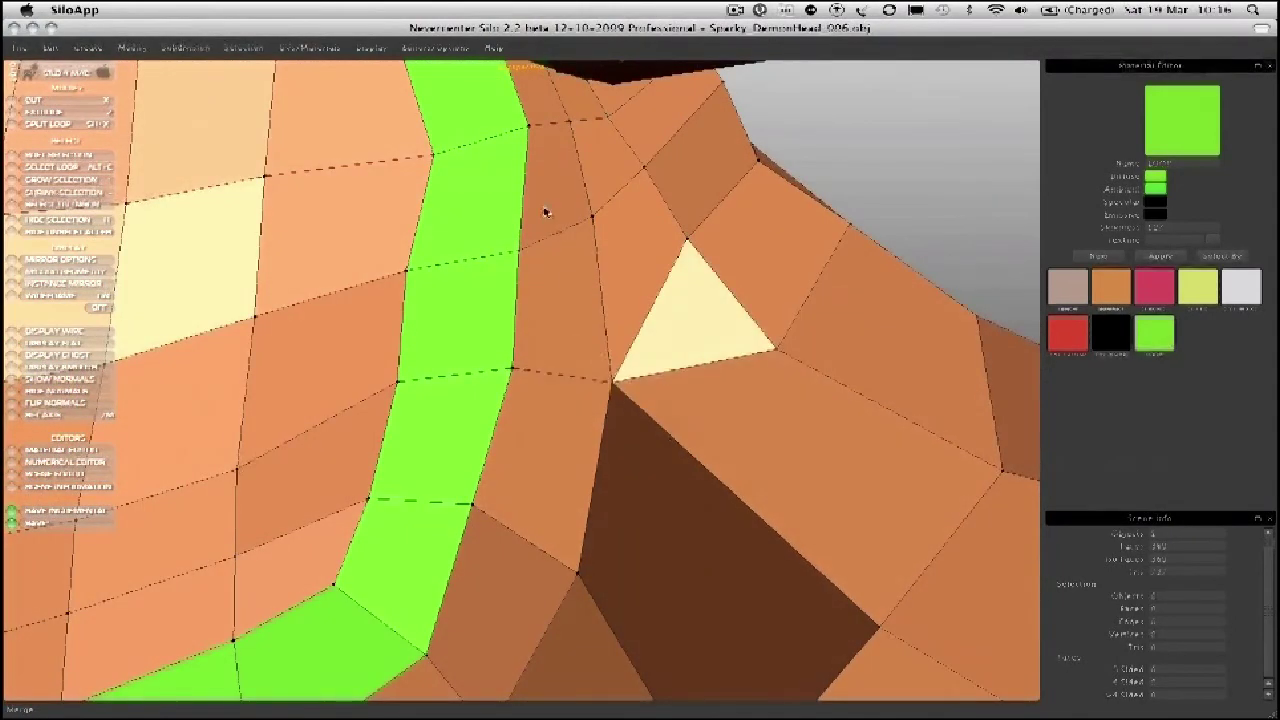
drag(540, 260, 557, 259)
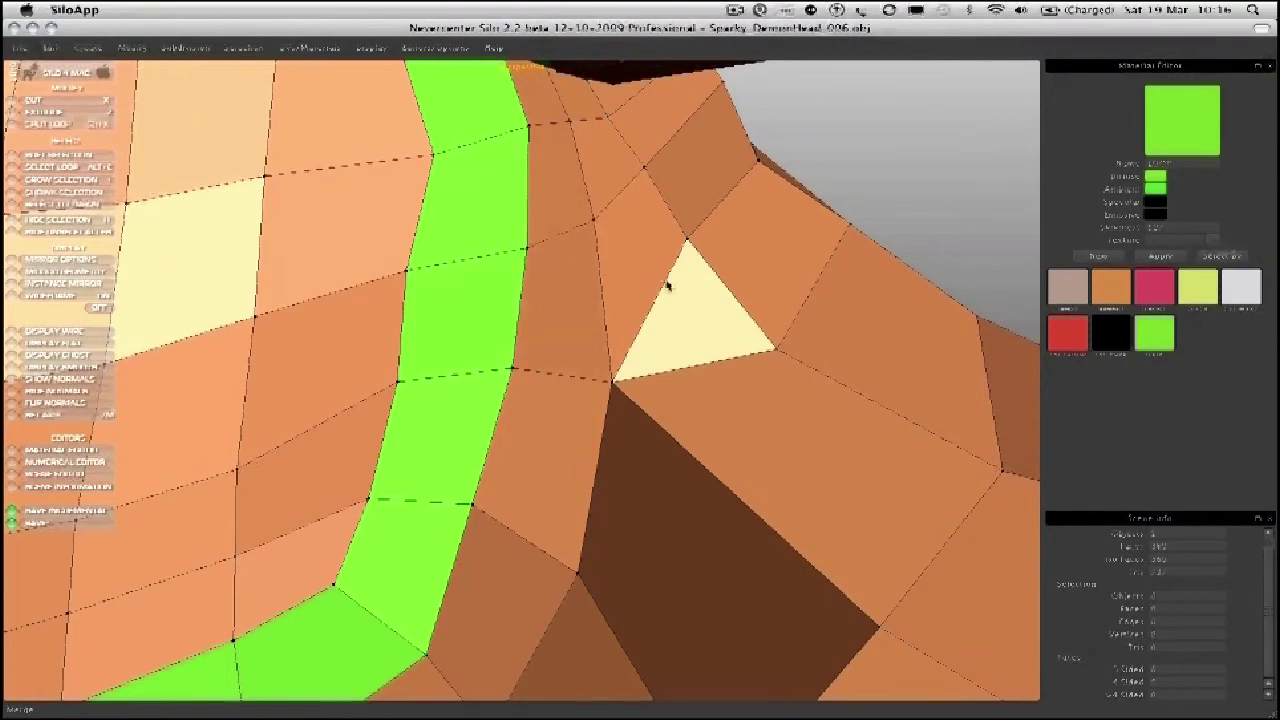
drag(615, 381, 621, 387)
alt+right_drag(620, 535, 551, 490)
alt+drag(551, 490, 575, 403)
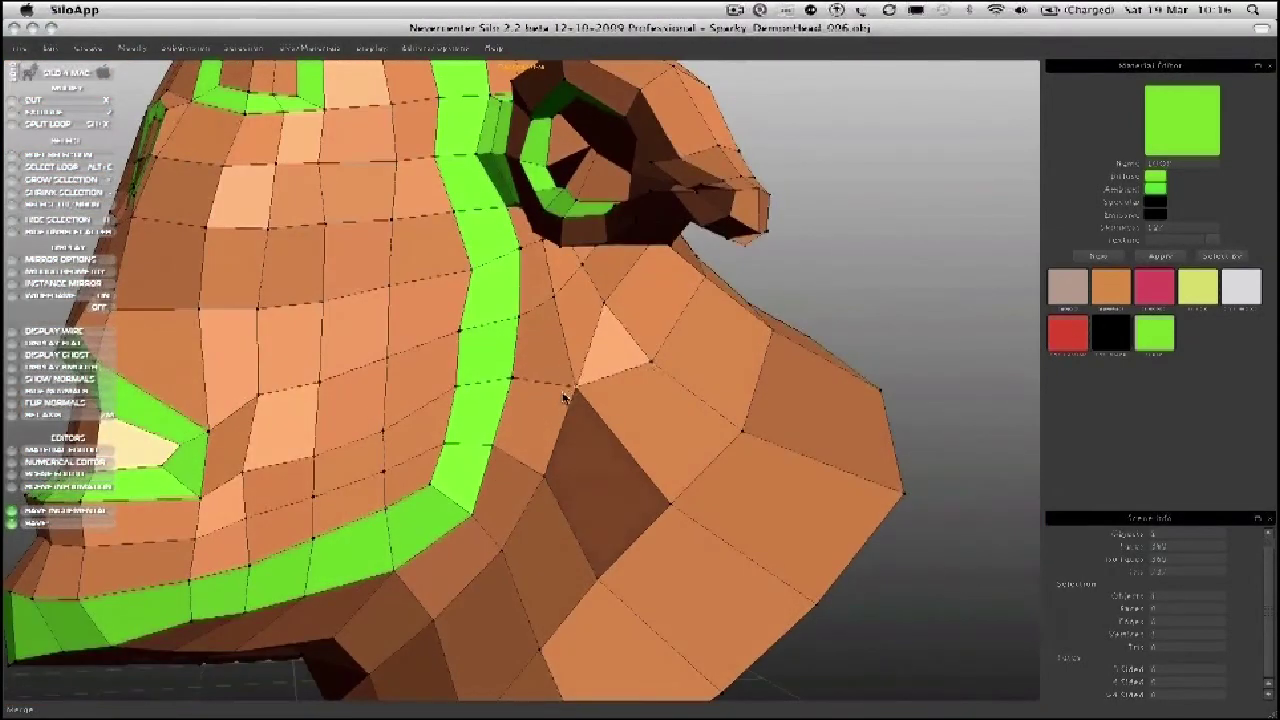
Step: Select the curved strip of neck faces behind the jaw and split it lengthwise with a new loop
alt+right_drag(540, 450, 474, 450)
alt+drag(474, 450, 566, 554)
key(3)
click(390, 665)
double_click(583, 457)
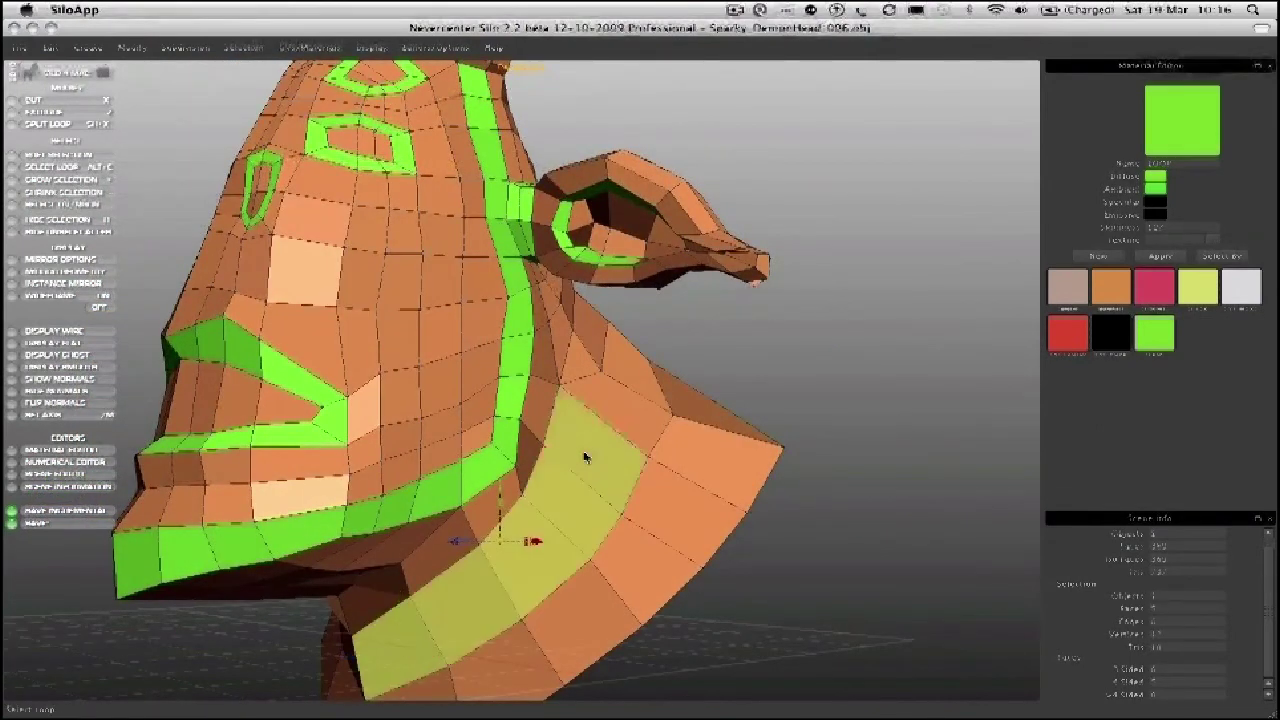
Step: Connect the end of the new neck loop to the vertex above and remove the triangle's lower edge to form a quad
key(1)
click(602, 392)
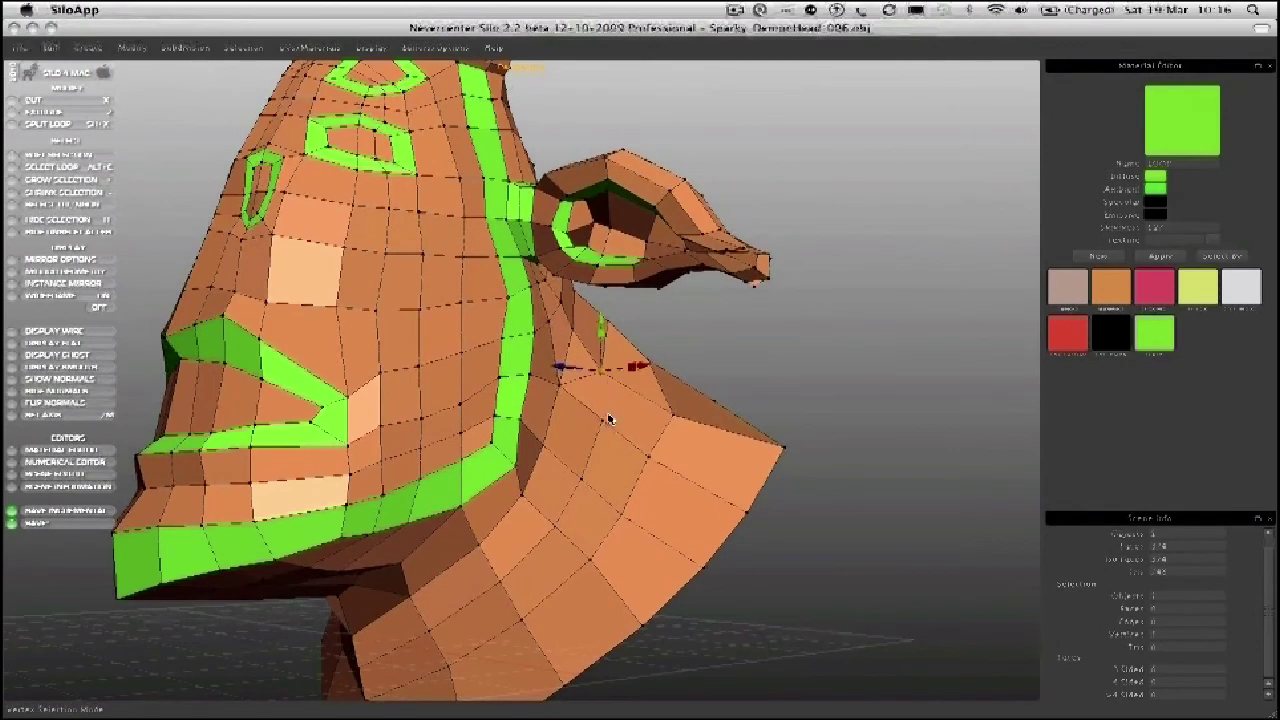
key(3)
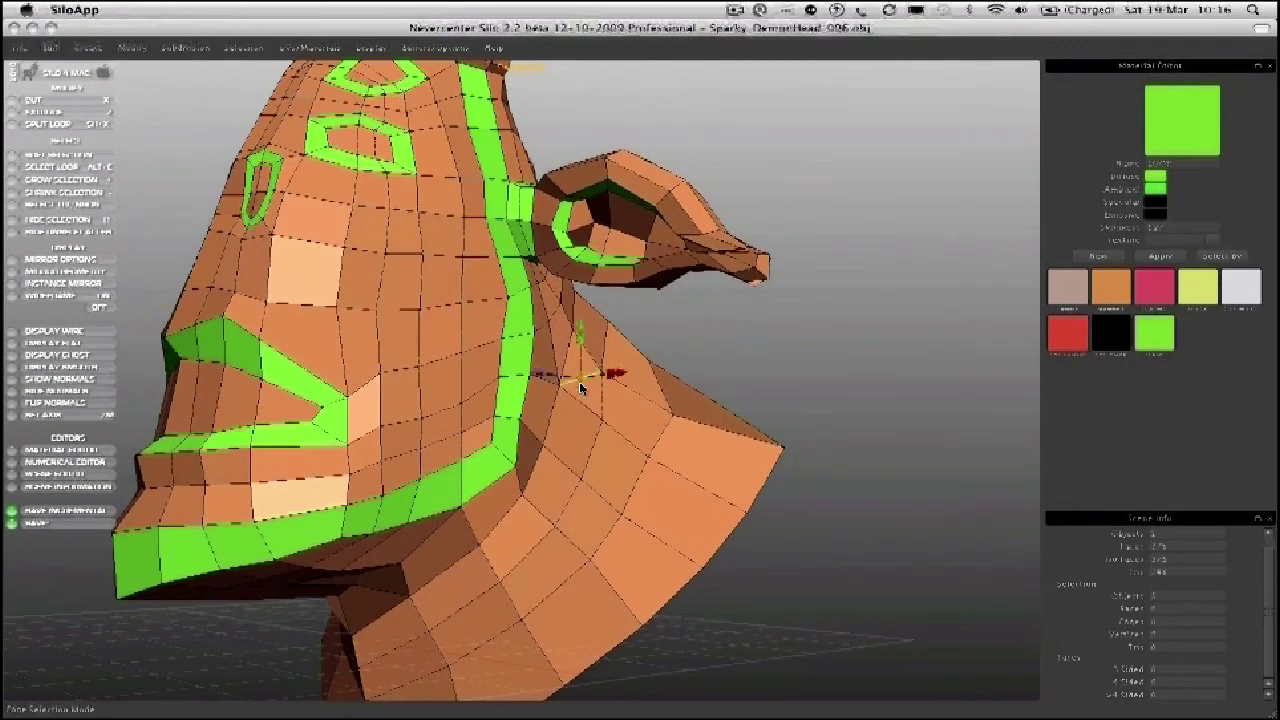
key(1)
middle_drag(580, 400, 542, 403)
middle_drag(540, 333, 546, 333)
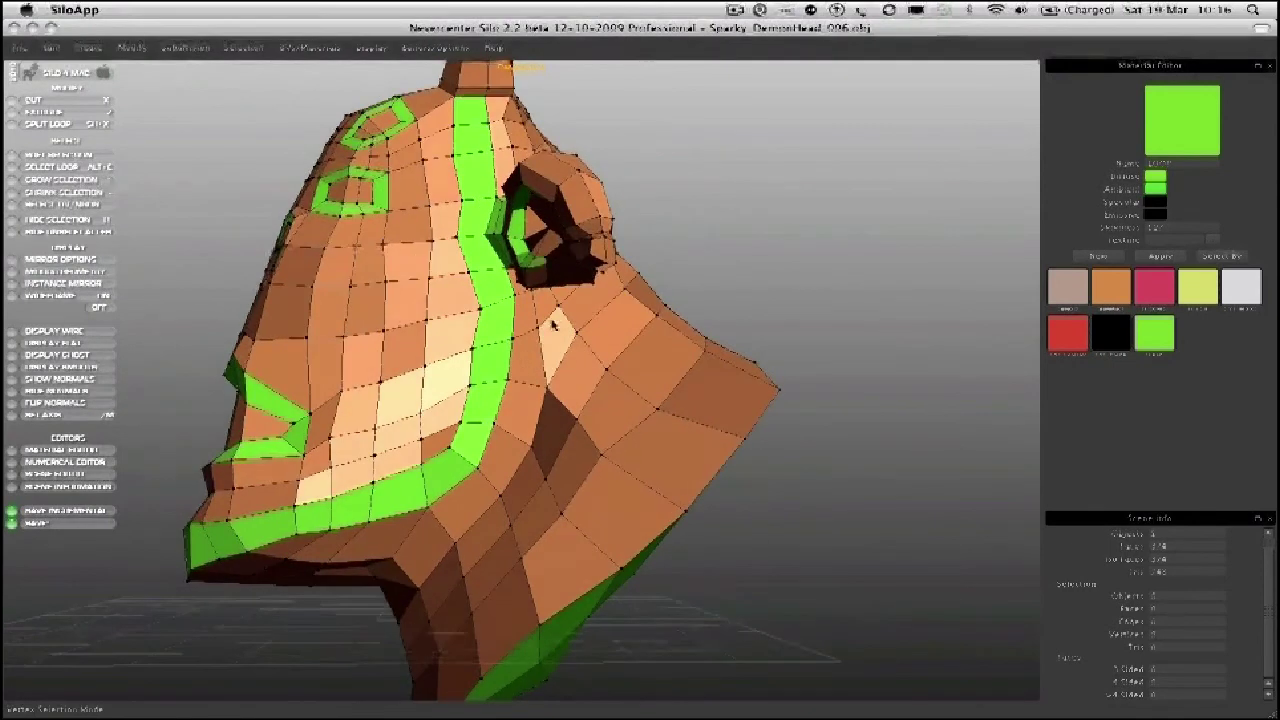
Step: Select the new quad below the ear, preview the mesh subdivided, and return it to the base level
alt+right_drag(528, 346, 566, 400)
alt+middle_drag(566, 400, 546, 447)
key(d)
click(486, 454)
scroll(498, 439, down, 3)
key(c)
key(shift+c)
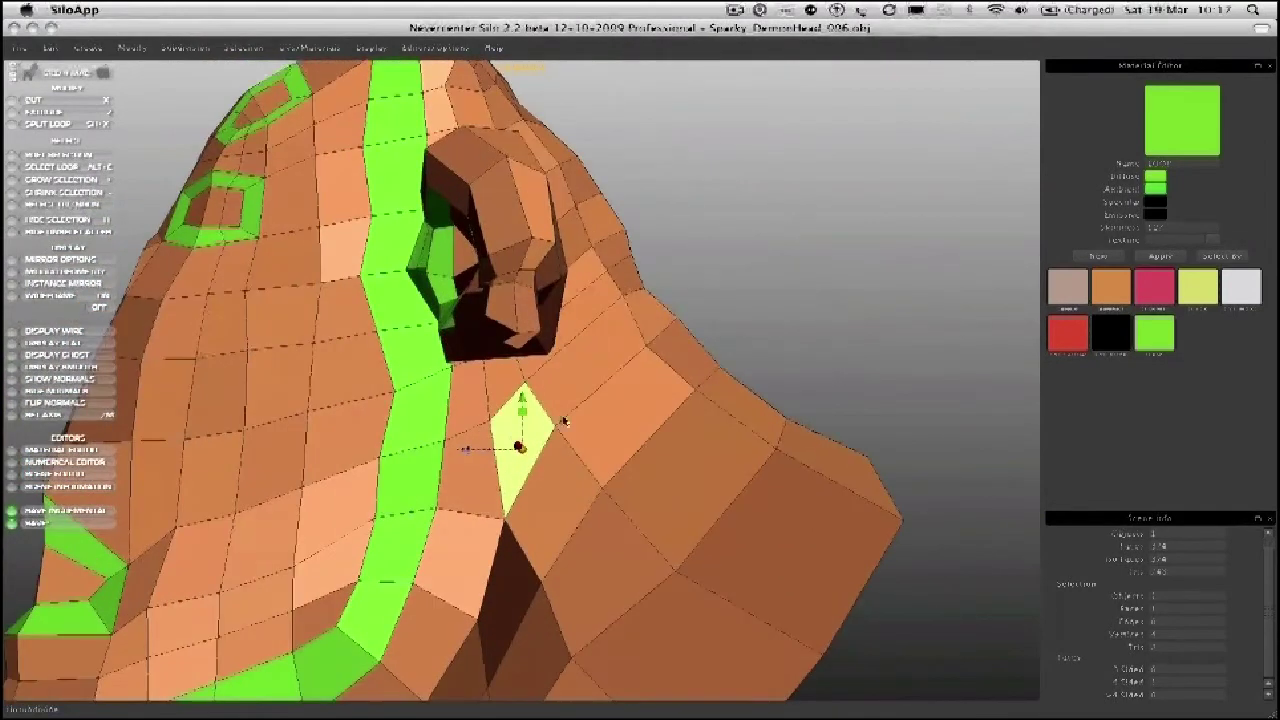
click(801, 261)
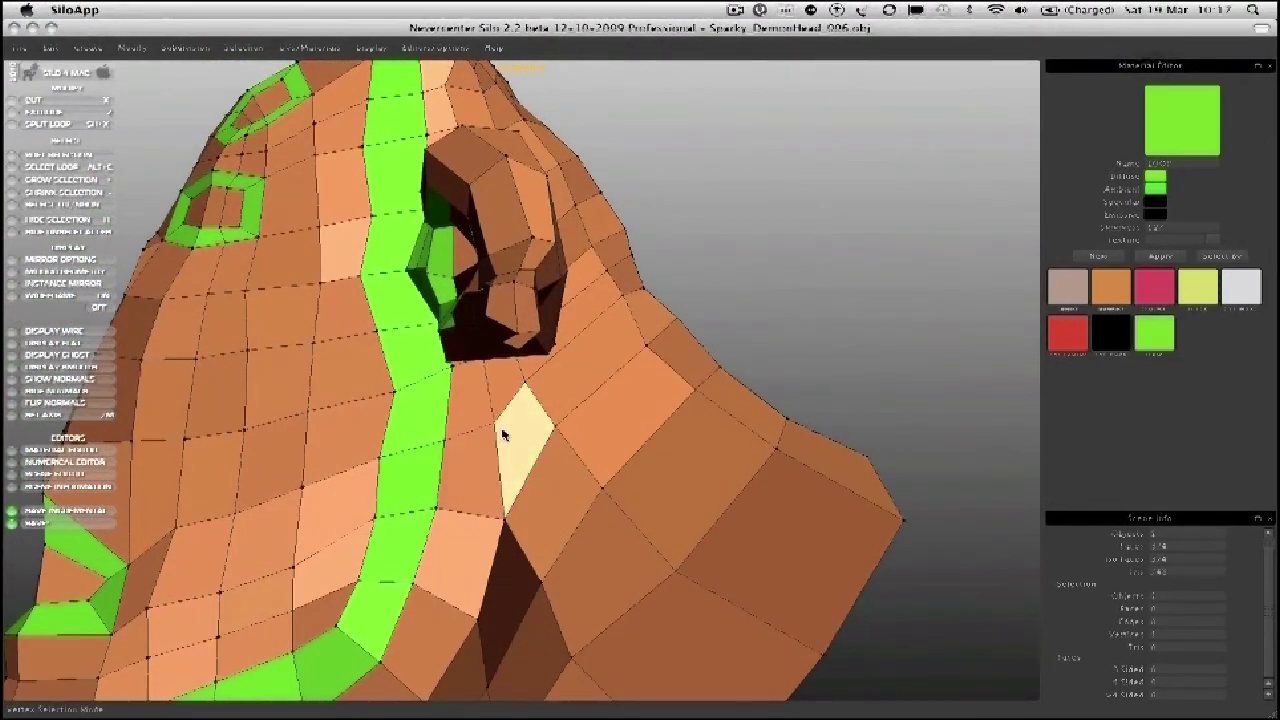
Step: Move the vertices behind and below the ear along the neck to space the faces more evenly
middle_drag(515, 514, 530, 463)
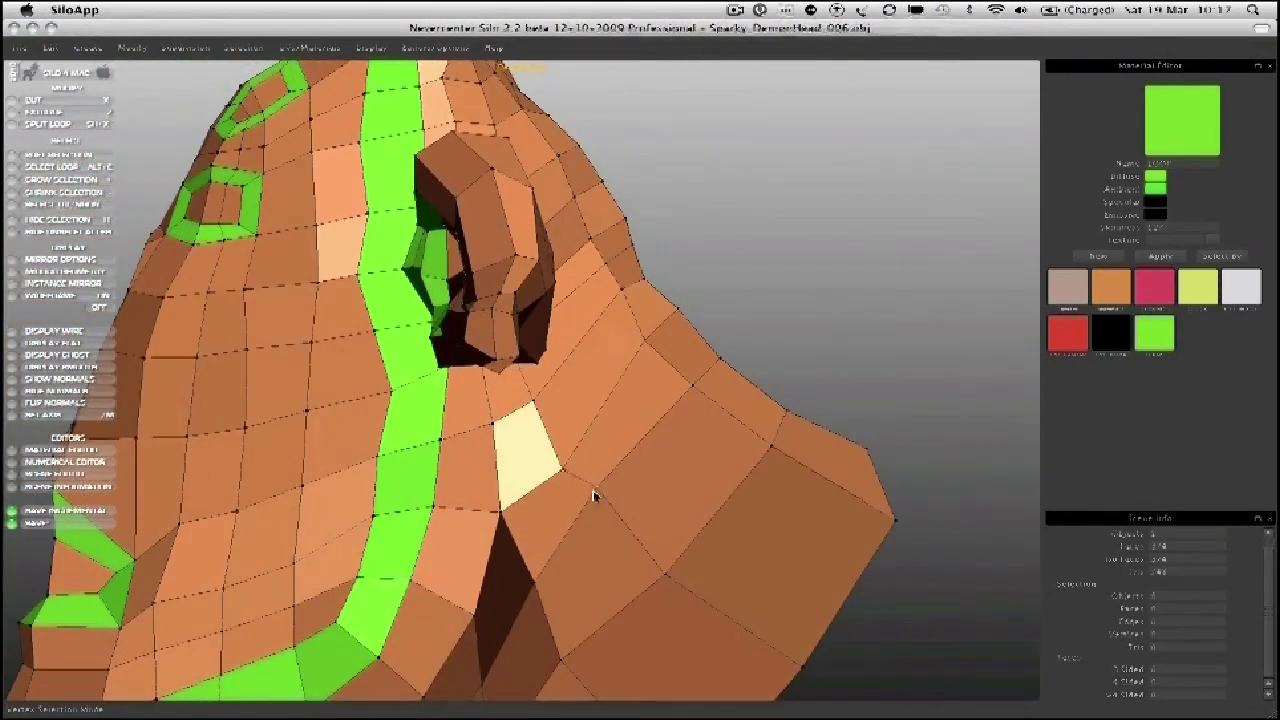
drag(594, 492, 606, 539)
drag(677, 593, 681, 595)
mouse_move(687, 375)
mouse_down()
mouse_move(703, 389)
mouse_move(686, 371)
mouse_up()
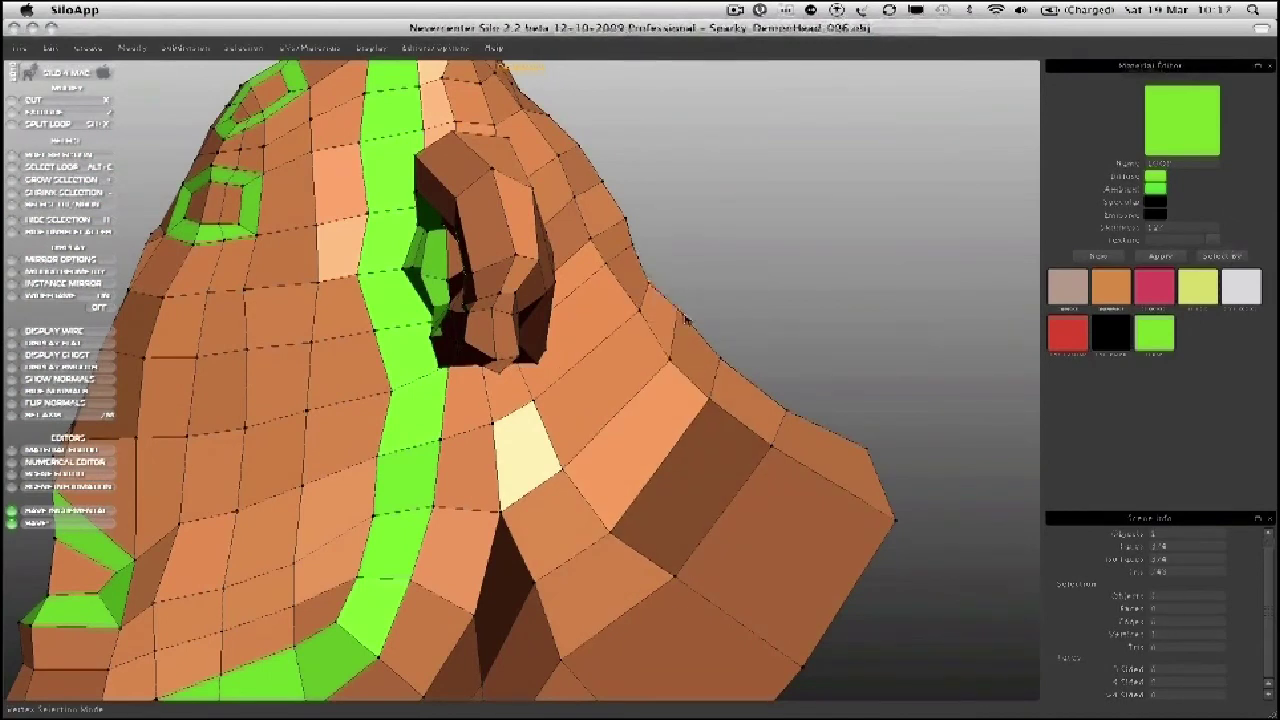
scroll(465, 393, down, 5)
alt+drag(467, 396, 522, 477)
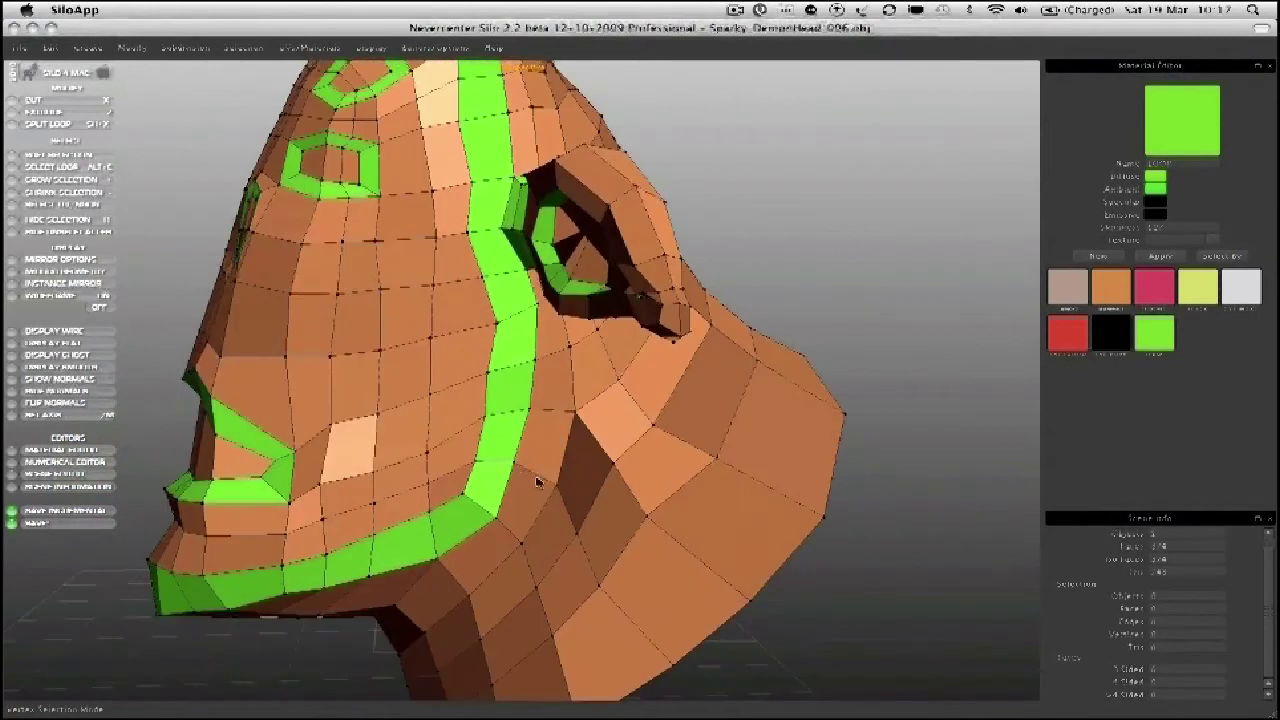
Step: Reposition the vertices on the side of the neck below the ear and behind the jaw to even out the quads
middle_drag(550, 482, 617, 505)
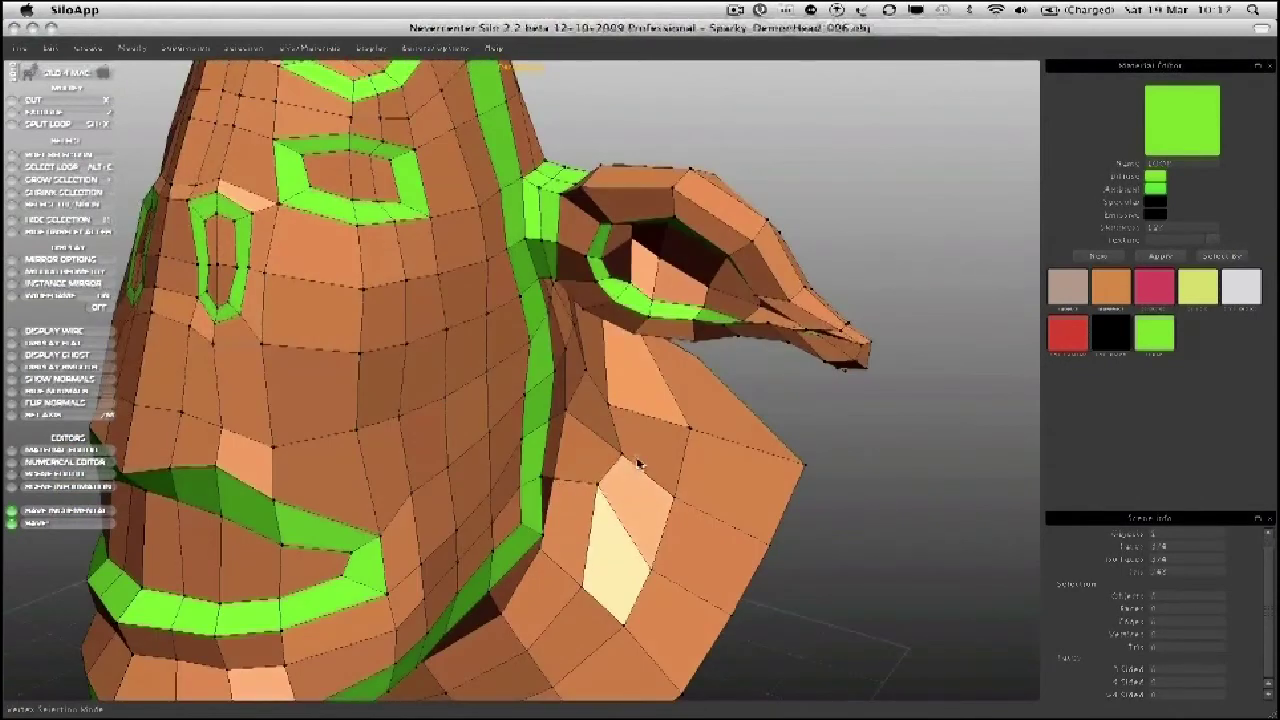
middle_drag(622, 457, 581, 299)
drag(564, 447, 570, 418)
drag(600, 346, 594, 362)
middle_drag(574, 393, 614, 314)
click(555, 442)
mouse_move(557, 447)
mouse_down()
mouse_move(575, 475)
mouse_move(559, 459)
mouse_up()
key(super+z)
mouse_move(418, 525)
middle_down()
mouse_move(429, 551)
mouse_move(425, 523)
middle_up()
click(421, 556)
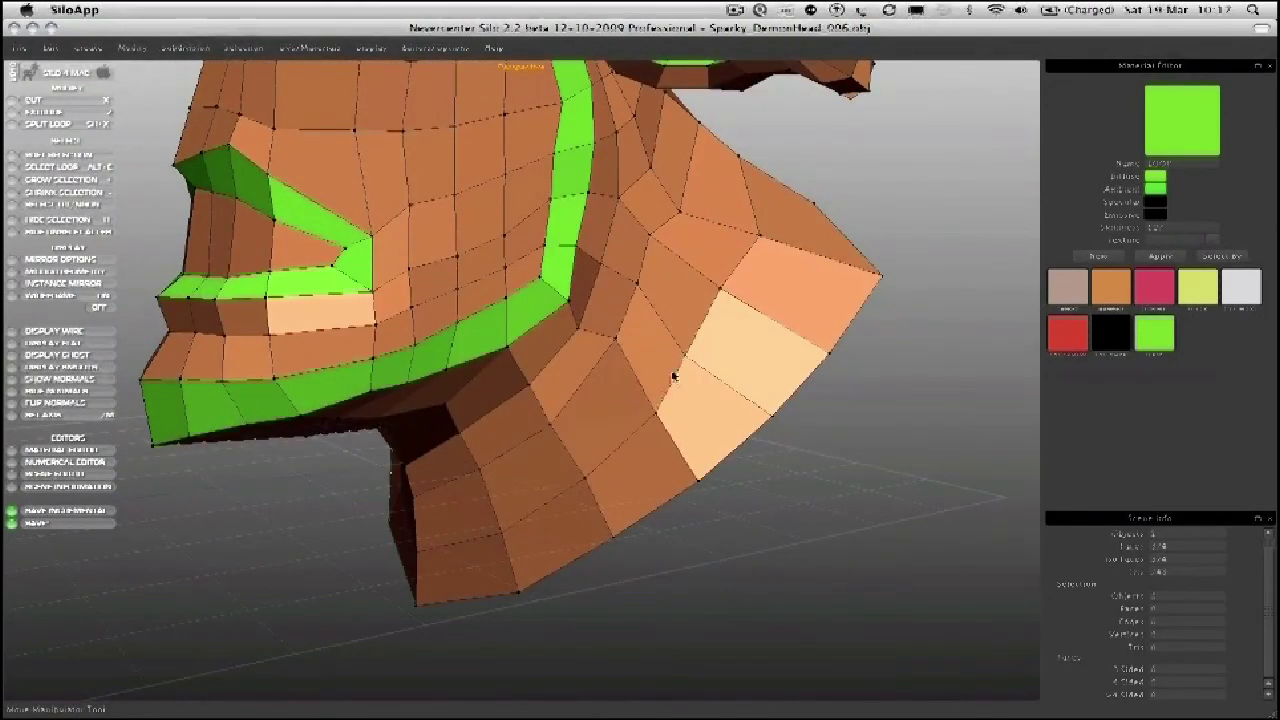
click(703, 352)
Step: Move the vertices on the underside of the jaw near the throat to straighten the edge flow into the neck
middle_drag(612, 338, 515, 350)
middle_drag(392, 457, 421, 408)
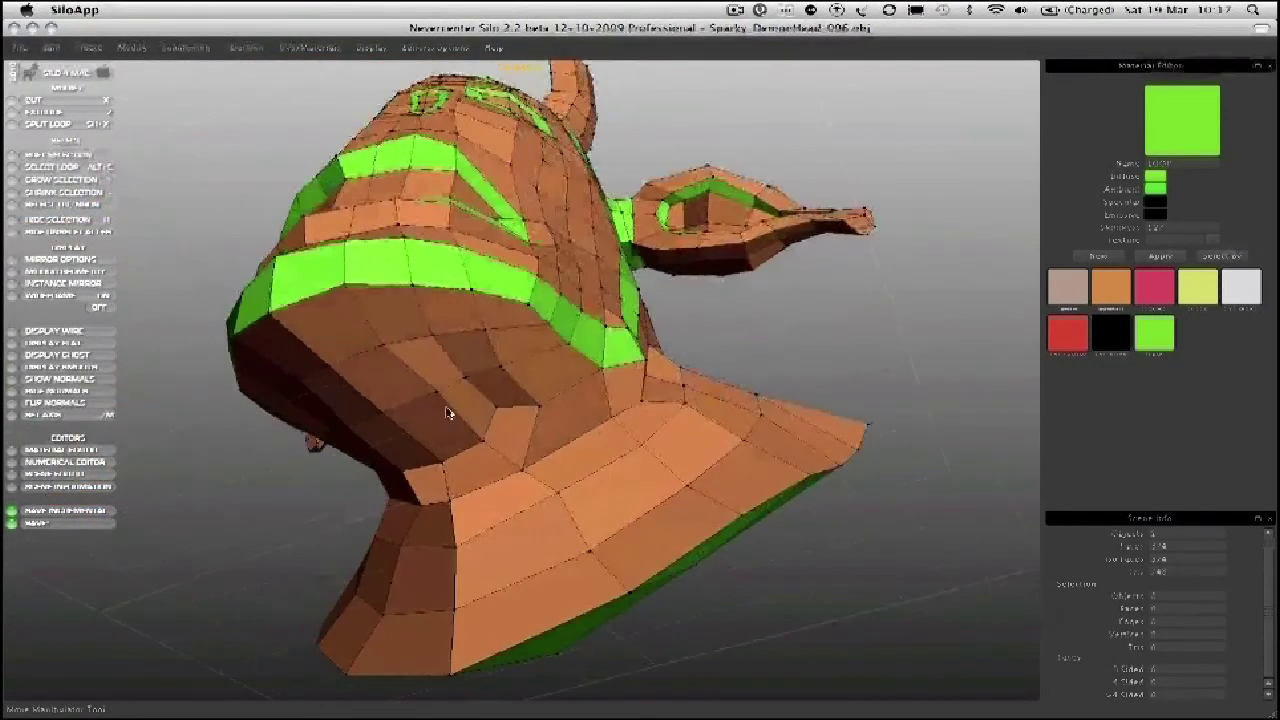
drag(488, 412, 499, 411)
mouse_move(465, 378)
mouse_down()
mouse_move(477, 391)
mouse_move(390, 427)
mouse_move(458, 455)
mouse_up()
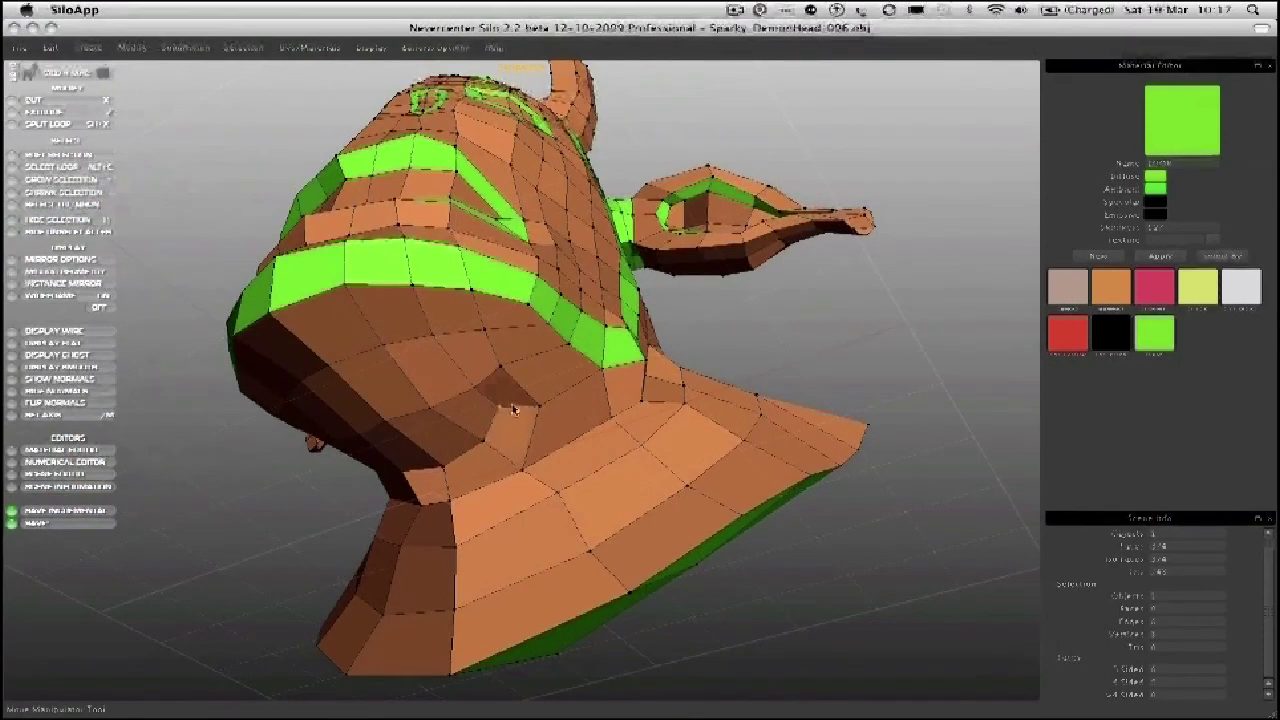
middle_drag(520, 380, 448, 427)
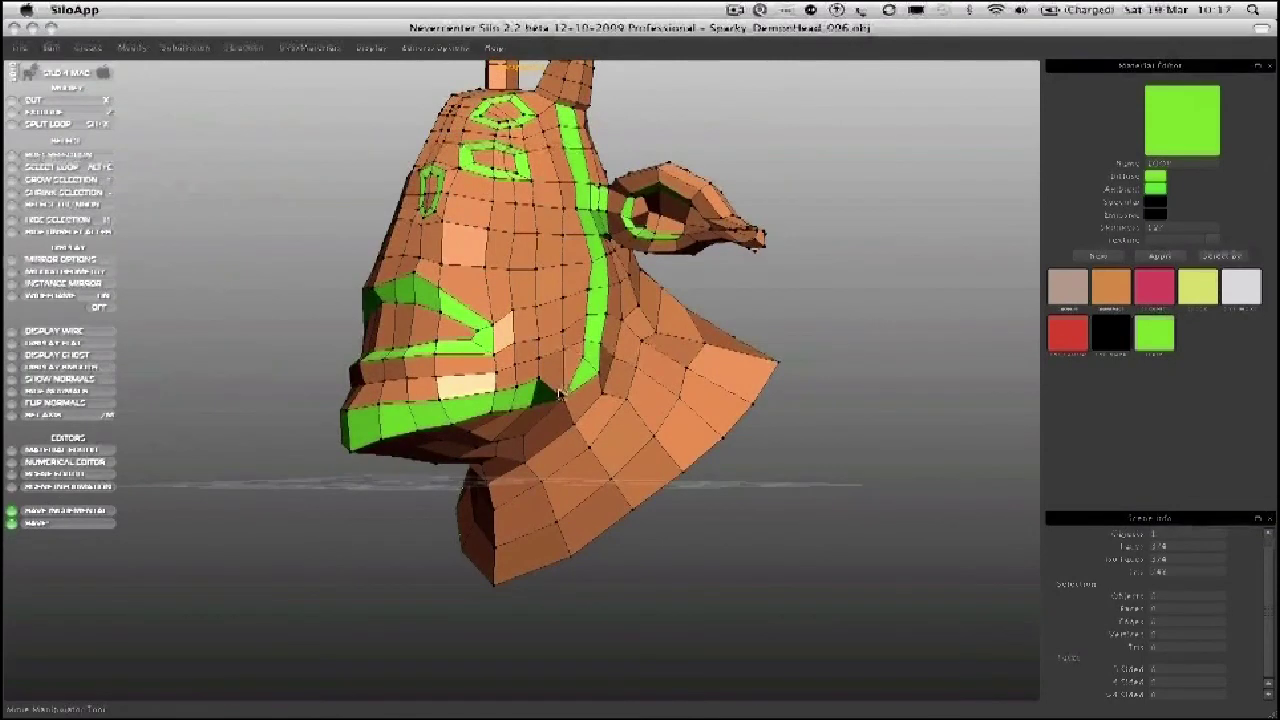
Step: Save the demon head as a new incremental version and view the whole head from the front side
middle_drag(555, 392, 314, 352)
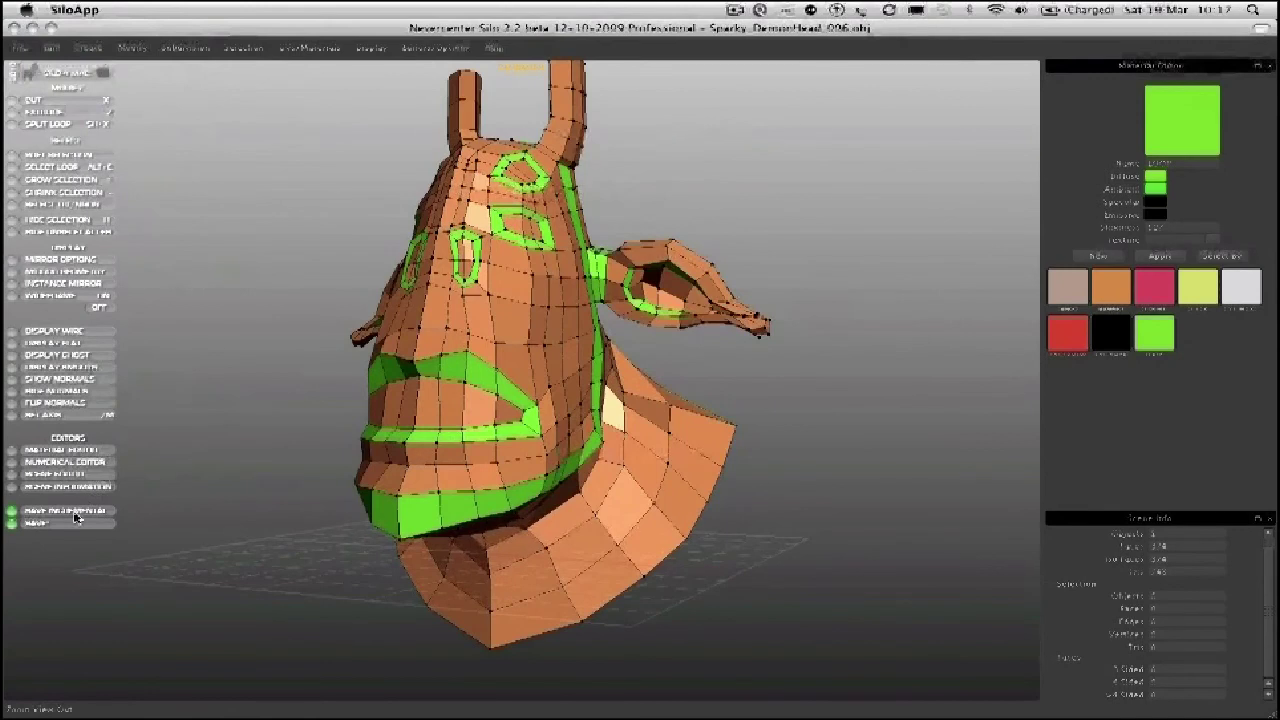
middle_drag(319, 301, 484, 320)
scroll(363, 320, up, 2)
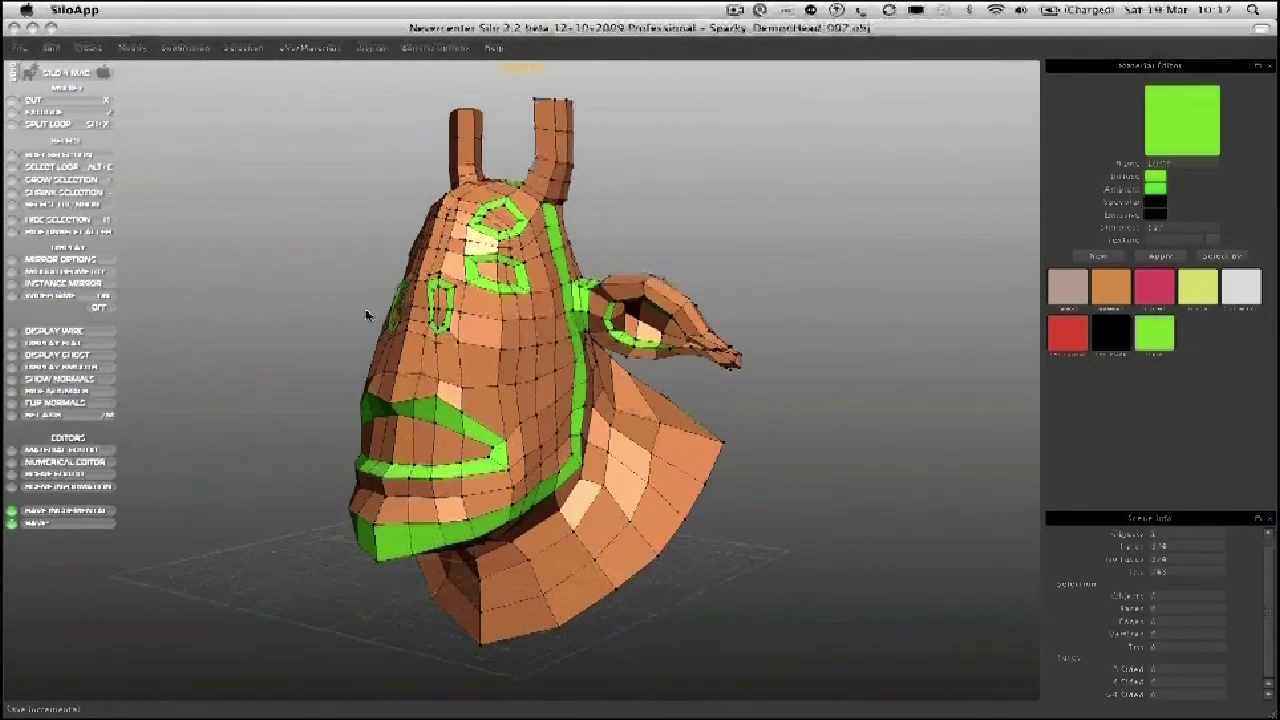